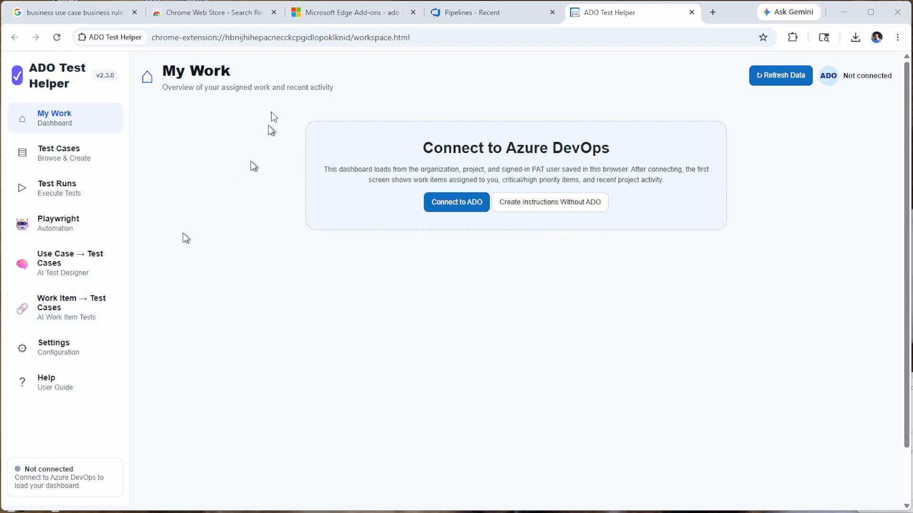
# View the Boards queries of the PartsUnlimited_01 project in Azure DevOps and return to ADO Test Helper
pyautogui.click(445, 15)
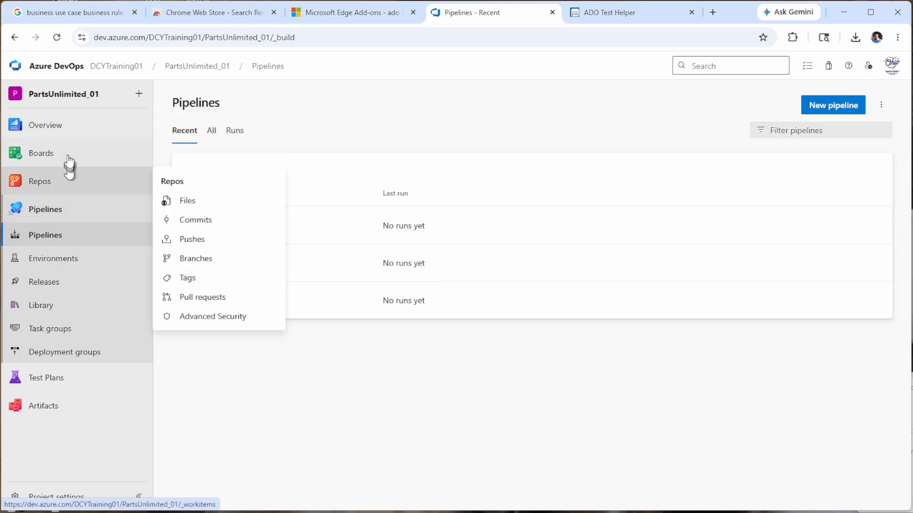
pyautogui.moveTo(67, 152)
pyautogui.click(196, 255)
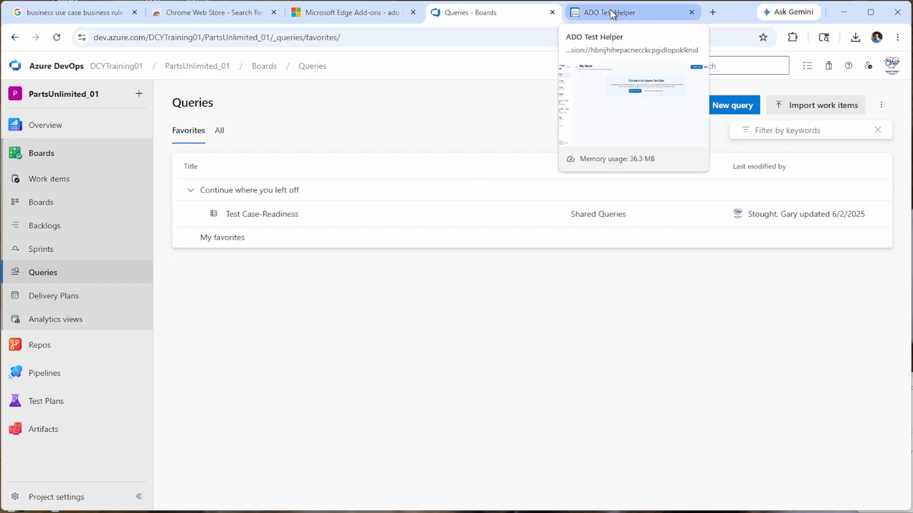
pyautogui.click(609, 13)
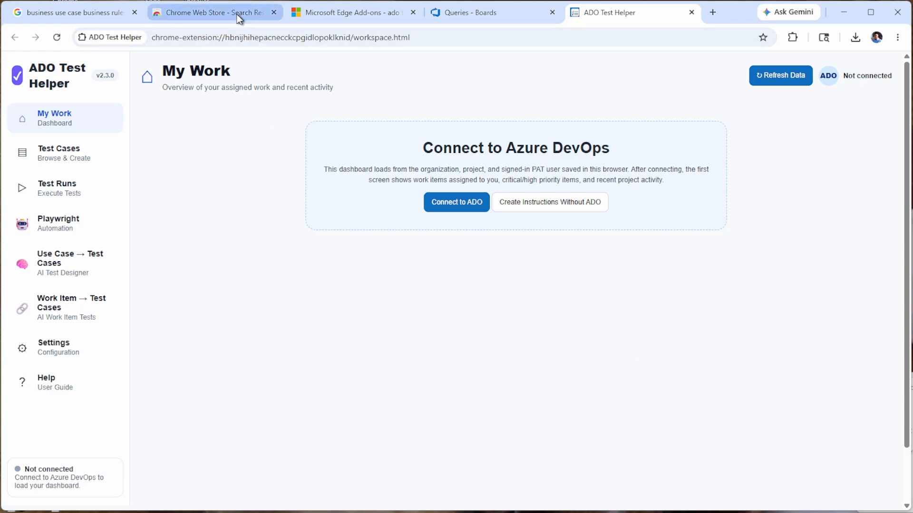
# View the ADO Test Helper extension's detail pages in the Chrome Web Store and in Microsoft Edge Add-ons
pyautogui.moveTo(237, 18)
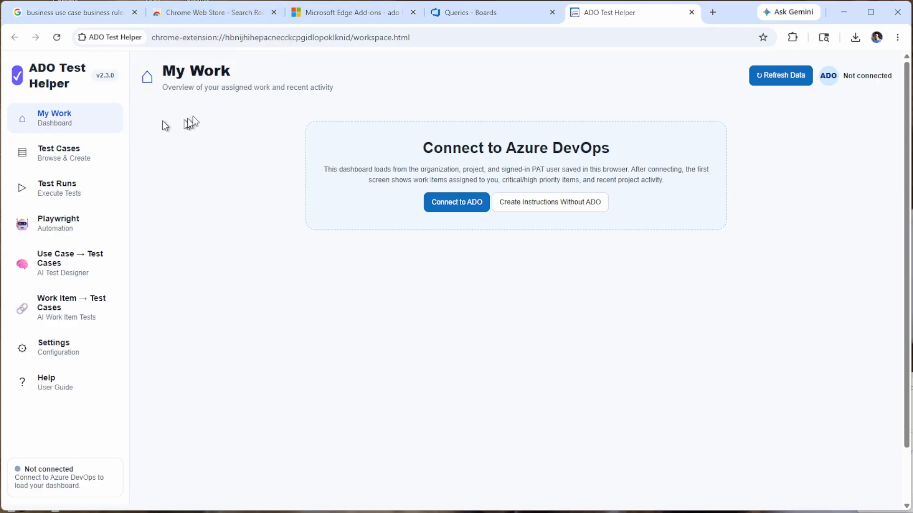
pyautogui.click(181, 13)
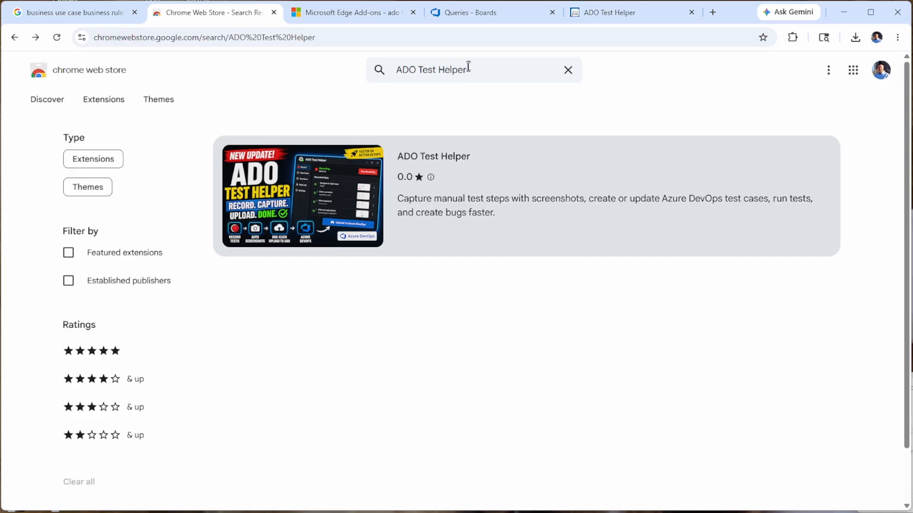
pyautogui.click(556, 178)
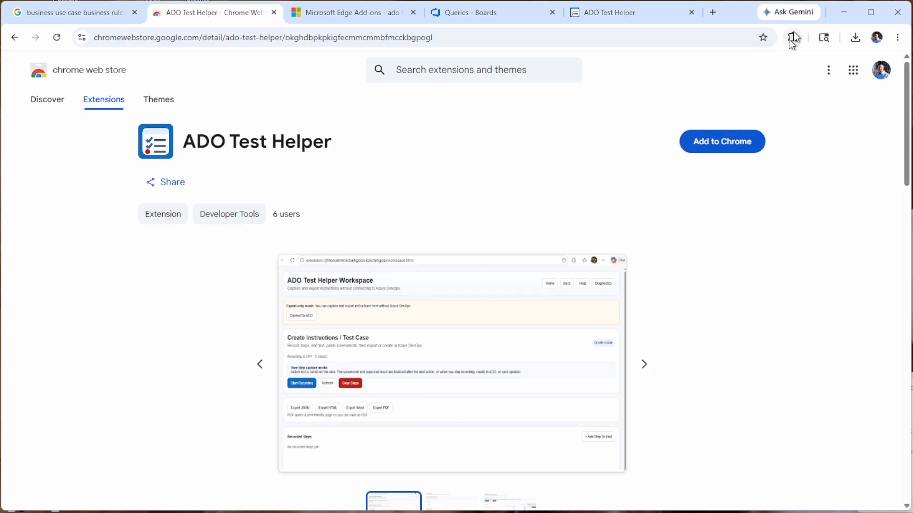
pyautogui.click(365, 13)
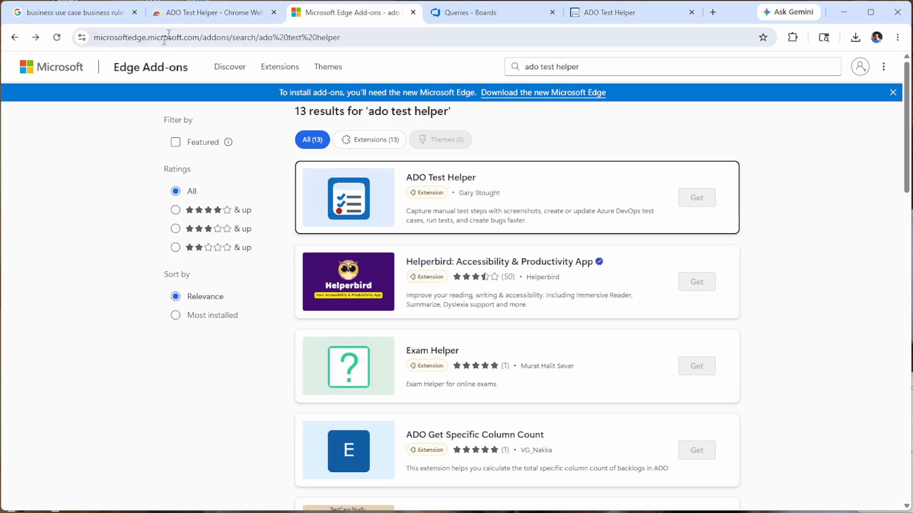
pyautogui.click(383, 186)
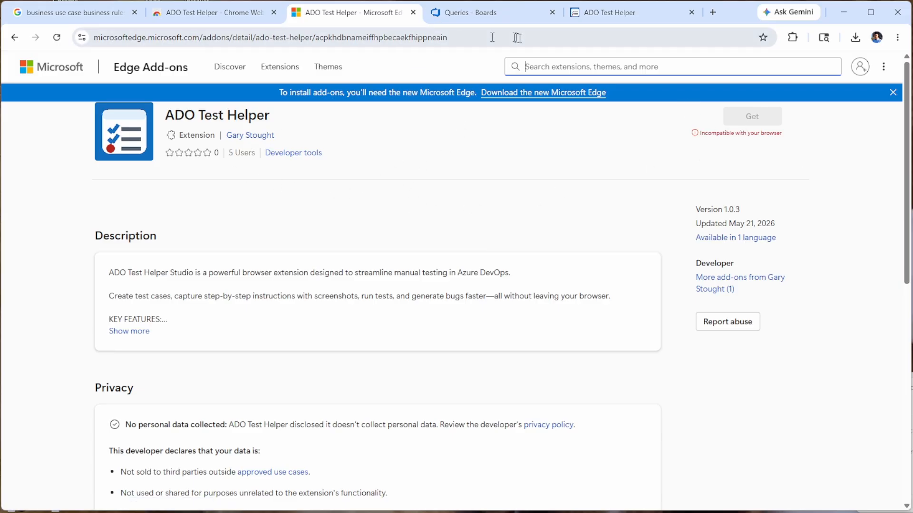
# Close the open ADO Test Helper workspace and relaunch it from the browser's installed extensions
pyautogui.click(621, 16)
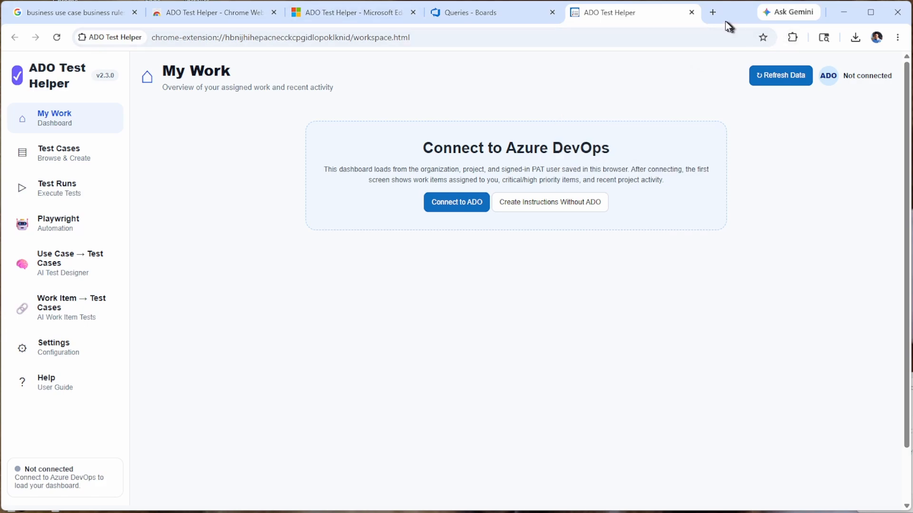
pyautogui.click(691, 13)
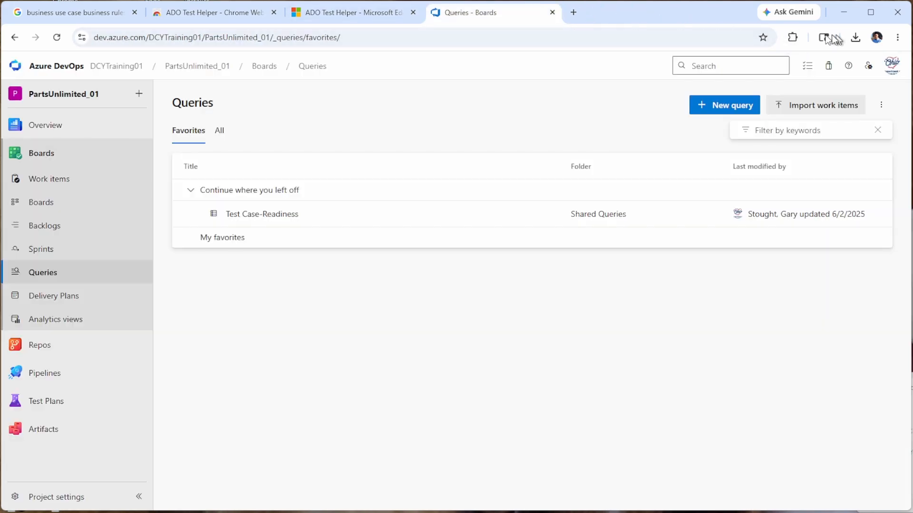
pyautogui.click(792, 38)
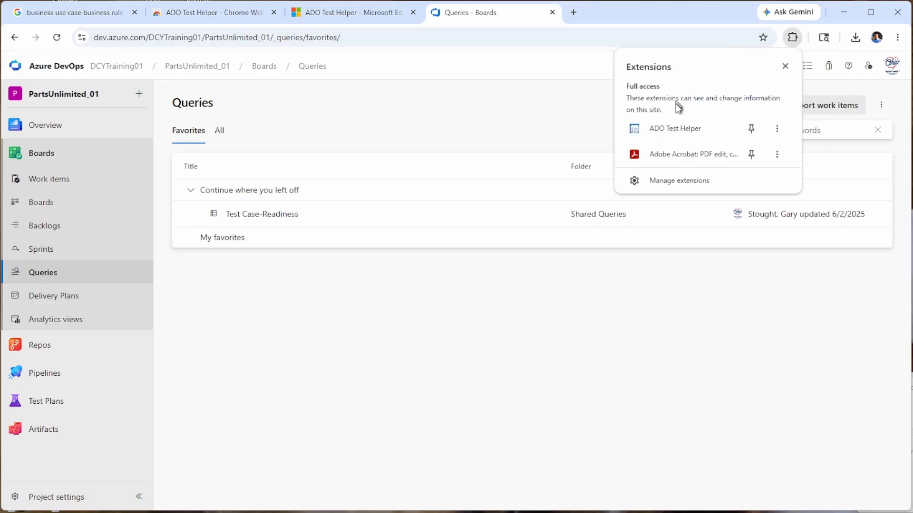
pyautogui.click(672, 127)
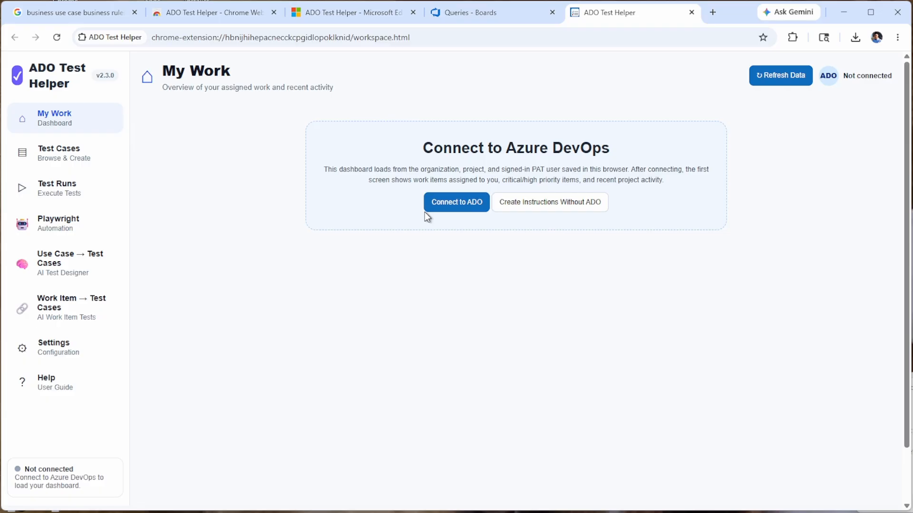
# Open the Azure DevOps connection form and fill in its project URL with the address copied from the PartsUnlimited_01 Queries page
pyautogui.click(464, 210)
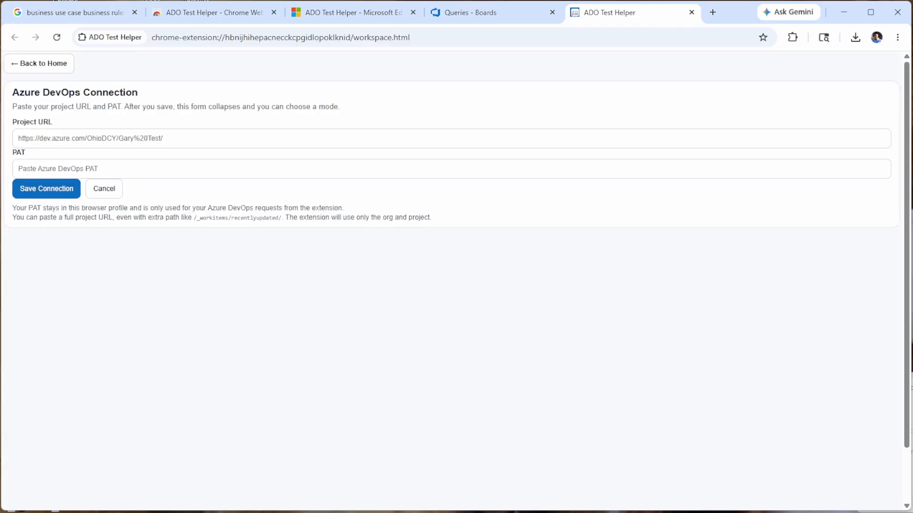
pyautogui.click(452, 15)
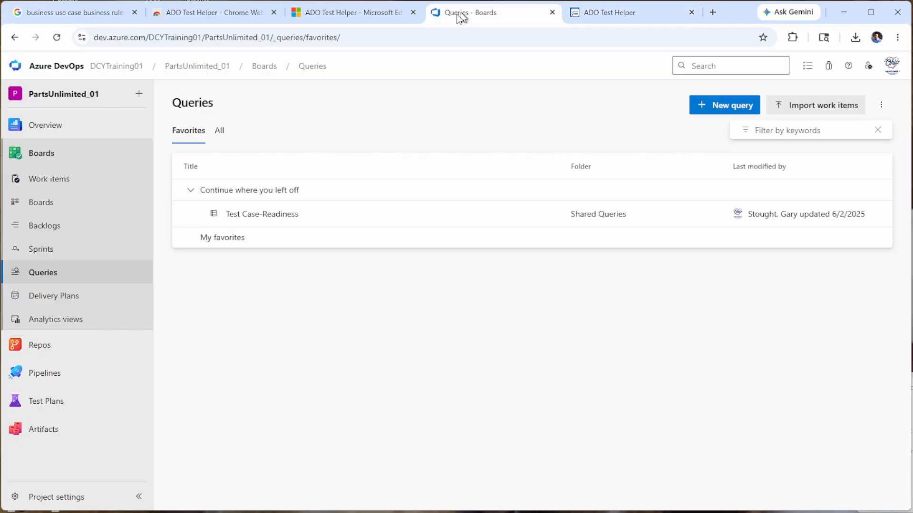
pyautogui.moveTo(144, 140)
pyautogui.moveTo(204, 37); pyautogui.dragTo(169, 38)
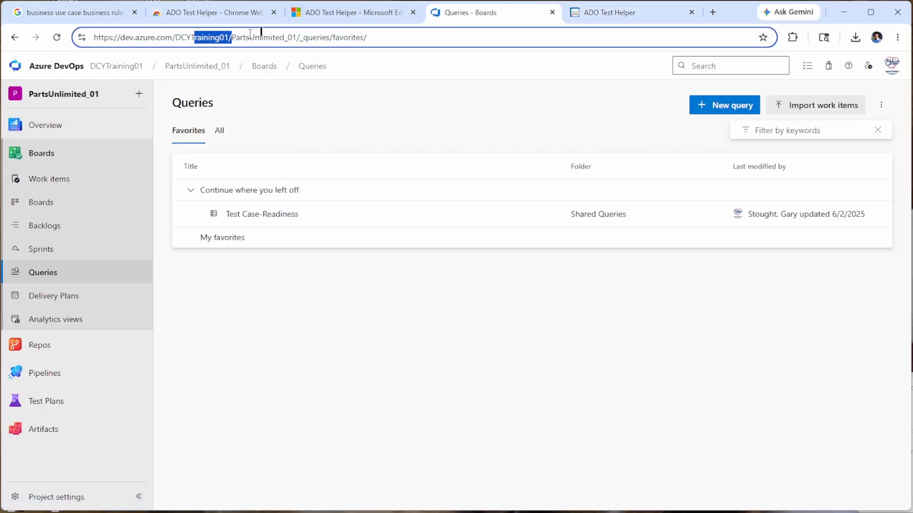
pyautogui.tripleClick(279, 38)
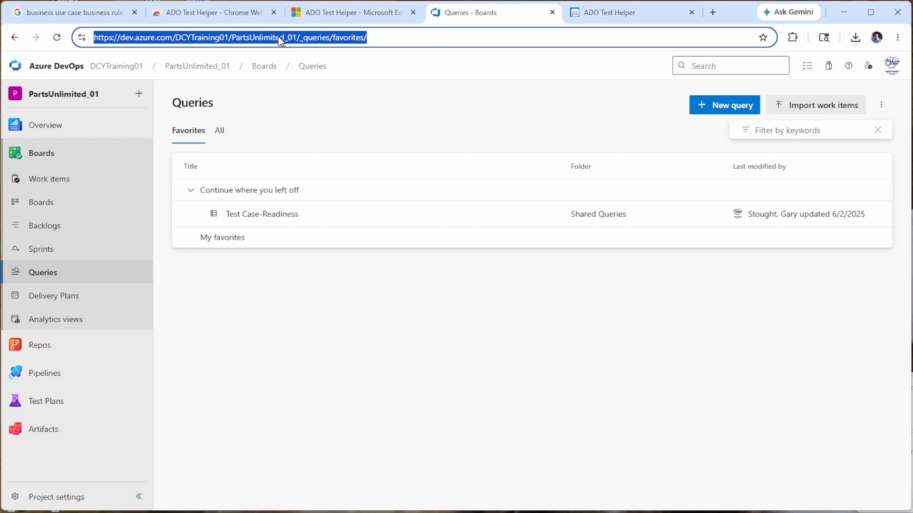
pyautogui.rightClick(252, 38)
pyautogui.click(288, 148)
pyautogui.click(600, 13)
pyautogui.click(332, 138)
pyautogui.rightClick(246, 144)
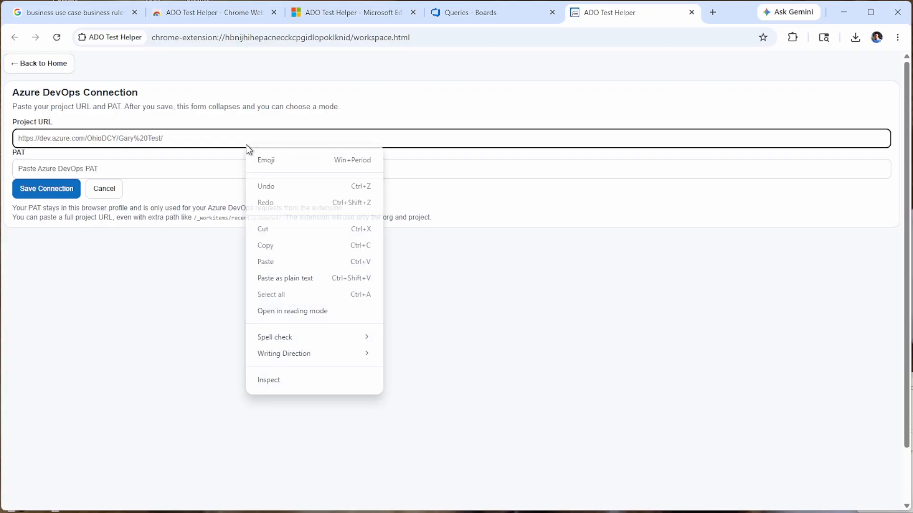
pyautogui.click(297, 254)
pyautogui.click(238, 170)
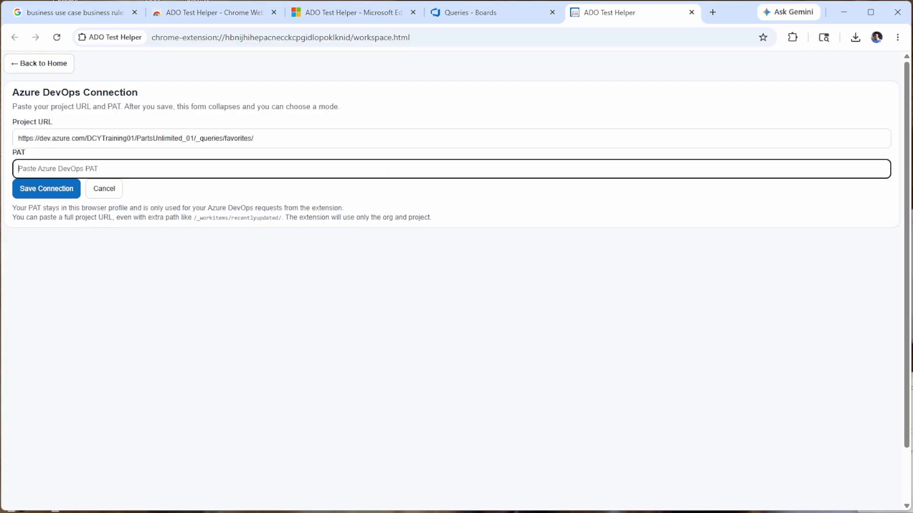
# Switch to Azure DevOps, start a new personal access token in the user settings and name it ado
pyautogui.click(530, 11)
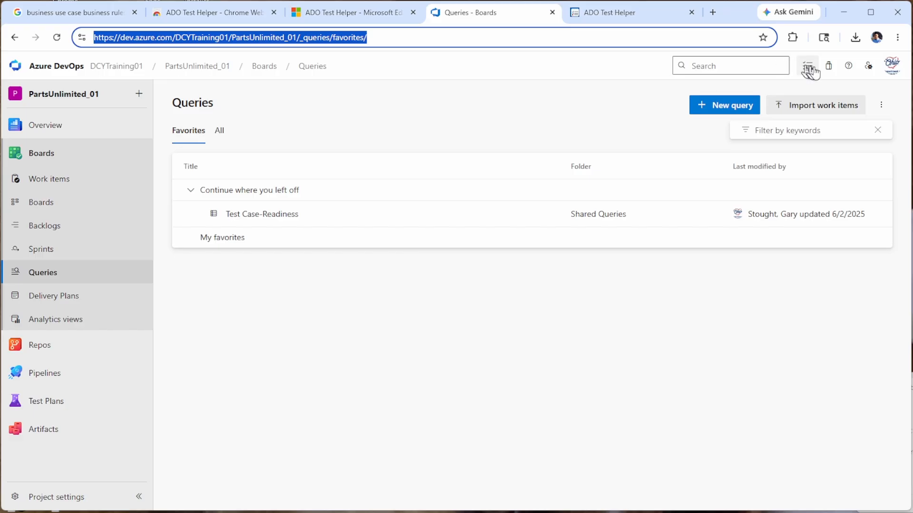
pyautogui.click(868, 66)
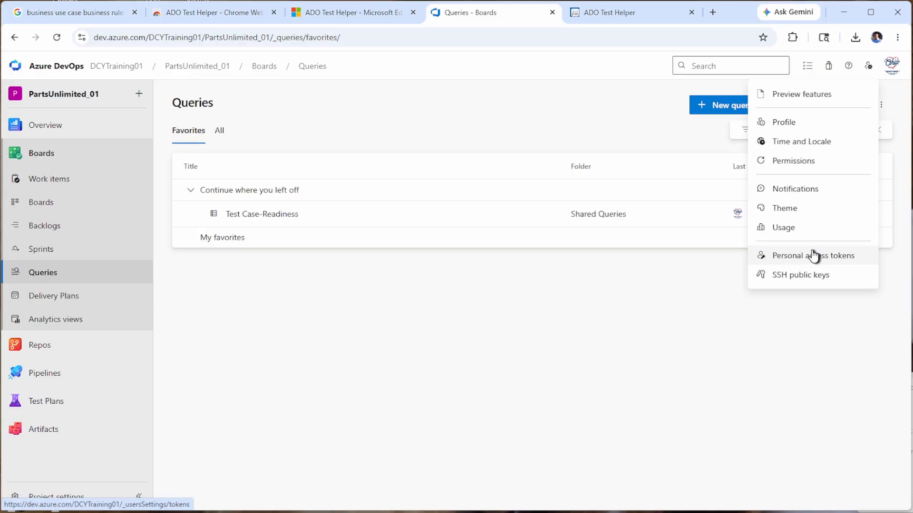
pyautogui.click(793, 258)
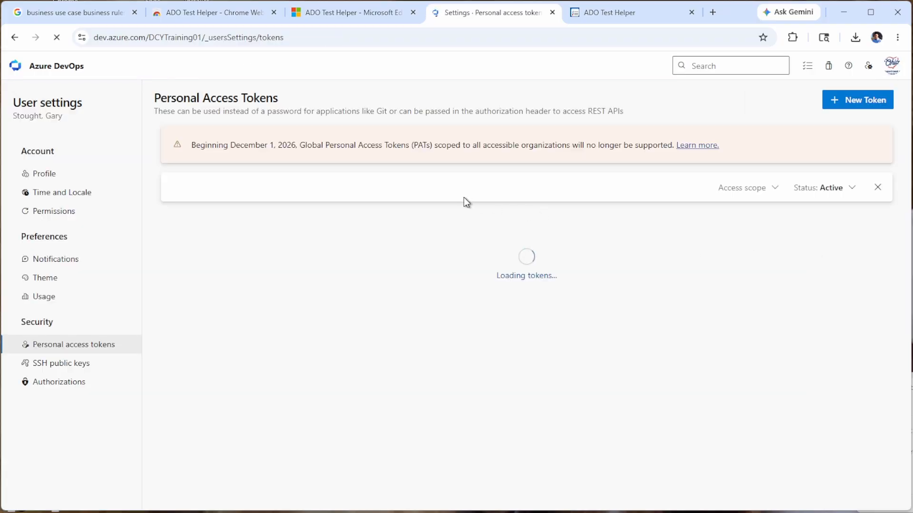
pyautogui.click(862, 102)
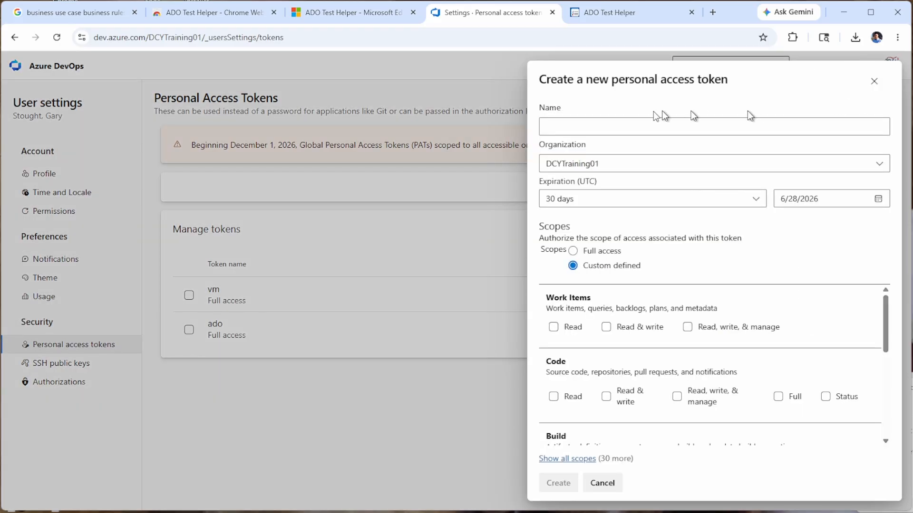
pyautogui.click(635, 127)
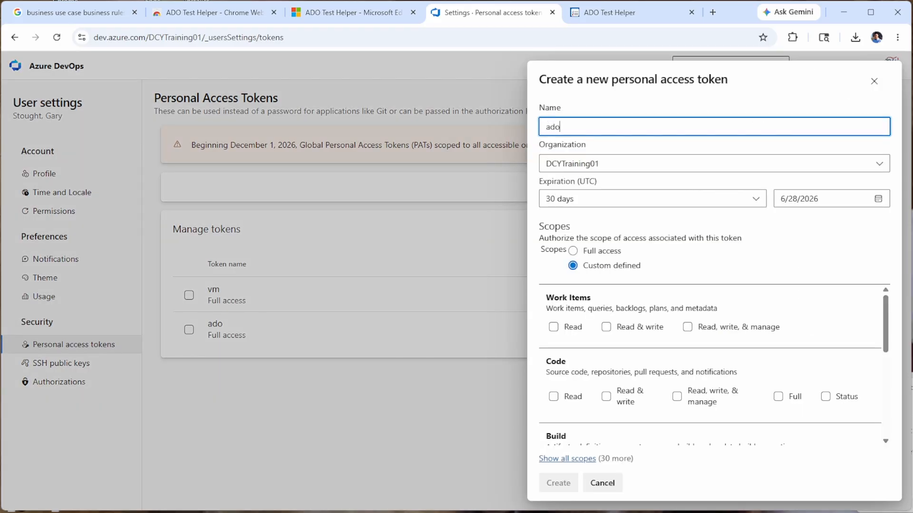
# Give the new token a custom expiration date of 5/28/2027
pyautogui.click(598, 208)
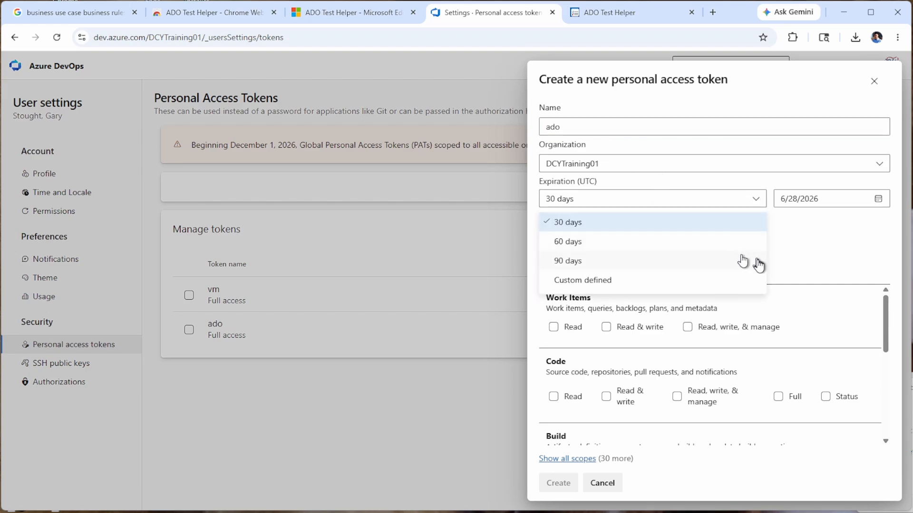
pyautogui.click(672, 280)
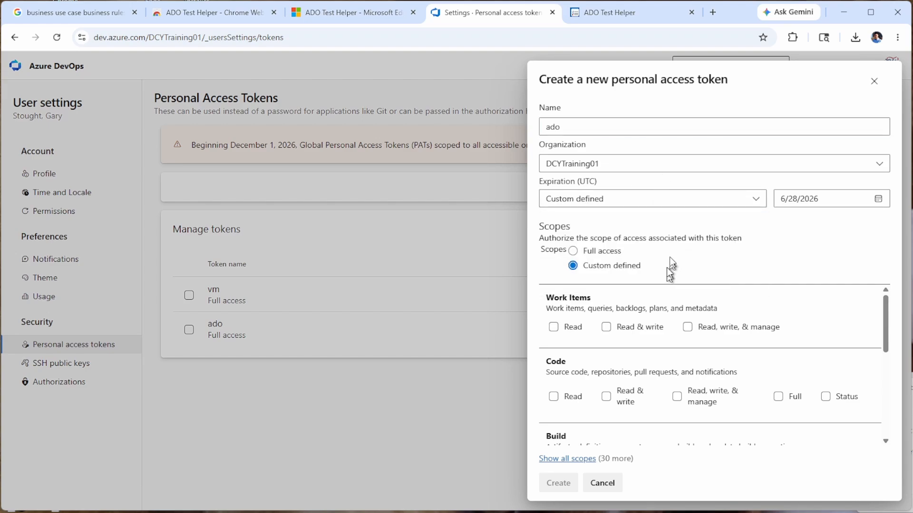
pyautogui.click(877, 199)
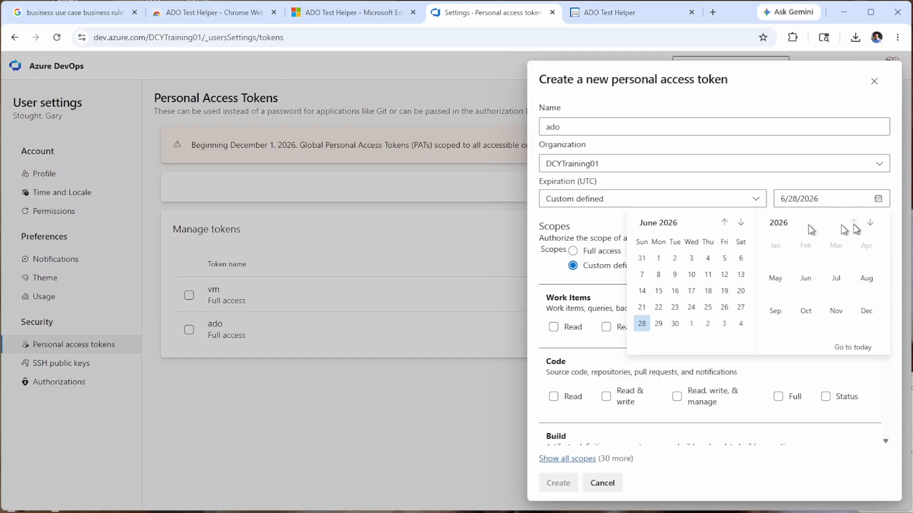
pyautogui.click(869, 222)
pyautogui.click(775, 280)
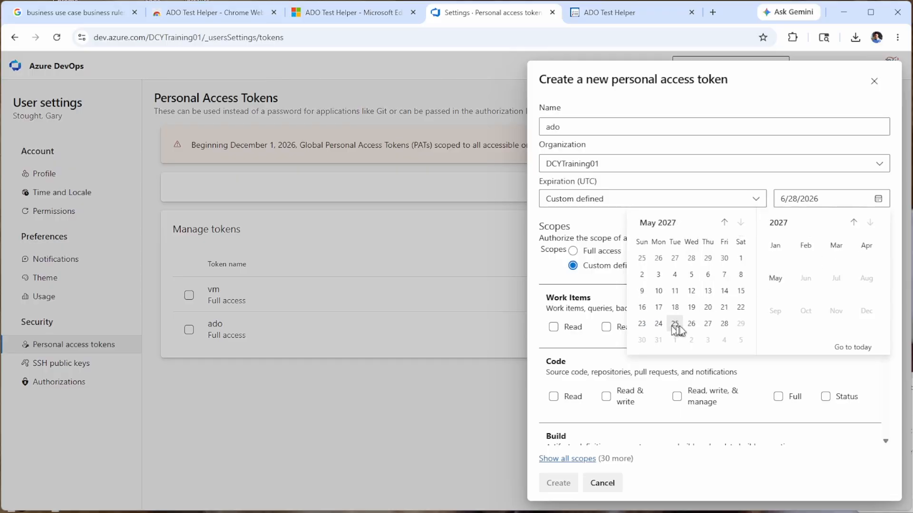
pyautogui.click(723, 324)
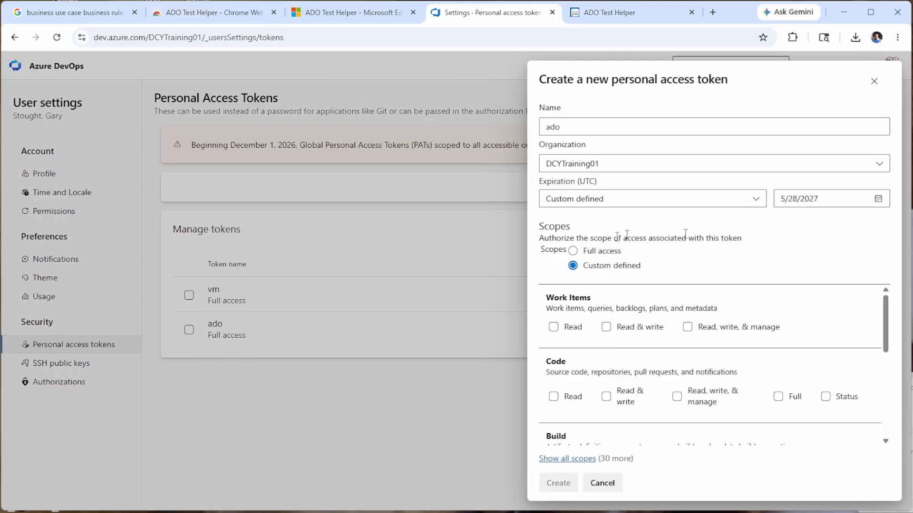
# Grant the token full access, create it and dismiss the confirmation
pyautogui.click(574, 251)
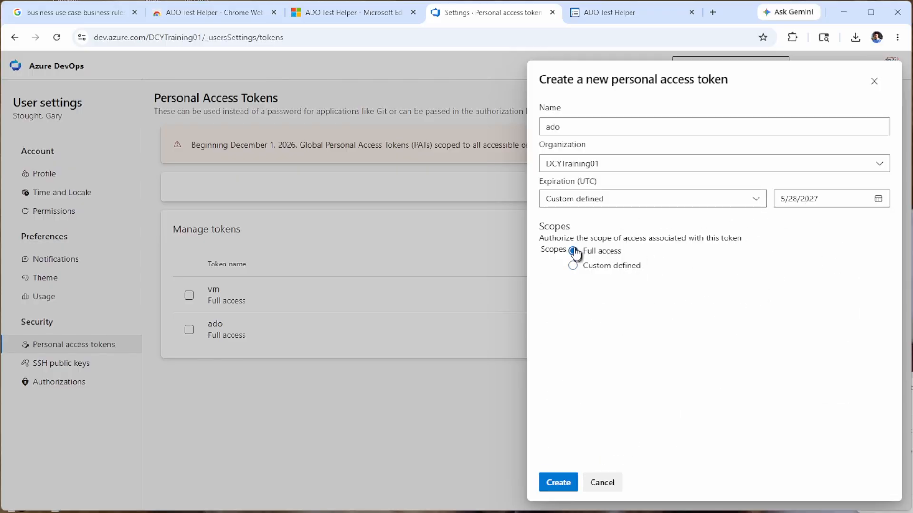
pyautogui.click(558, 483)
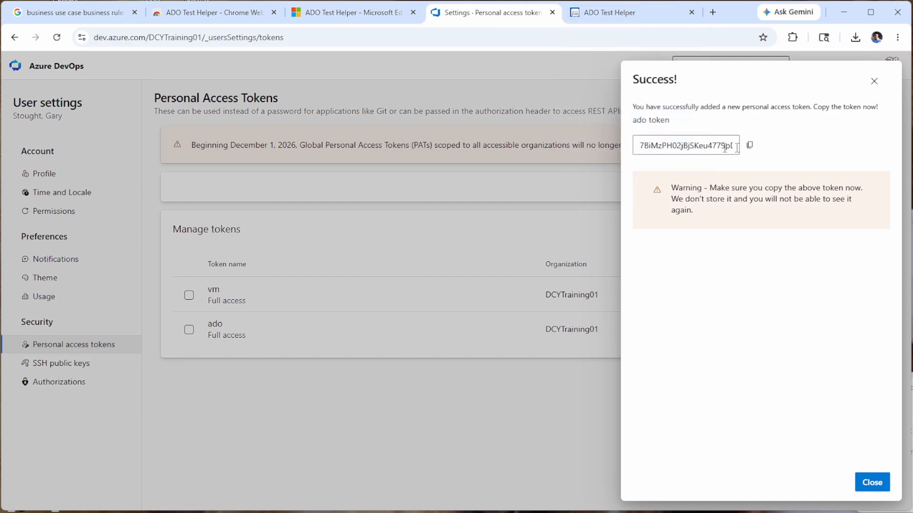
pyautogui.click(871, 482)
pyautogui.click(618, 11)
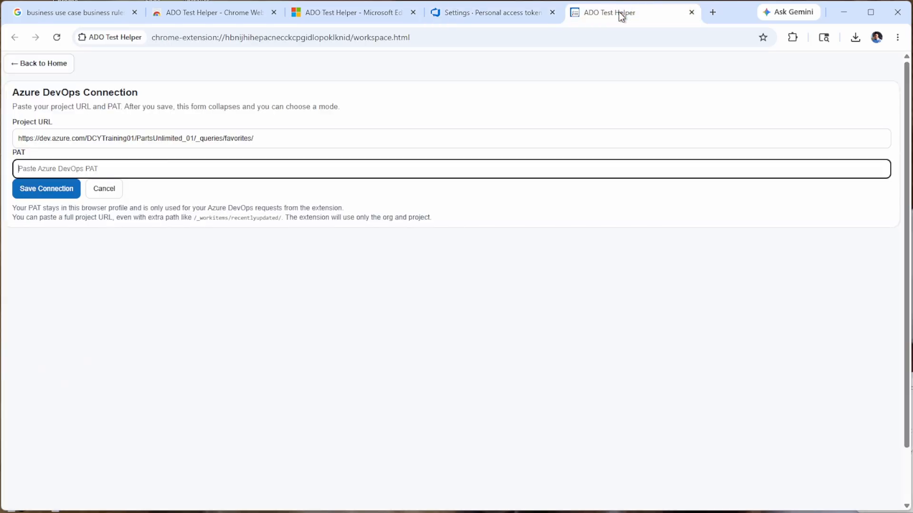
pyautogui.hotkey('alt', 'Tab')
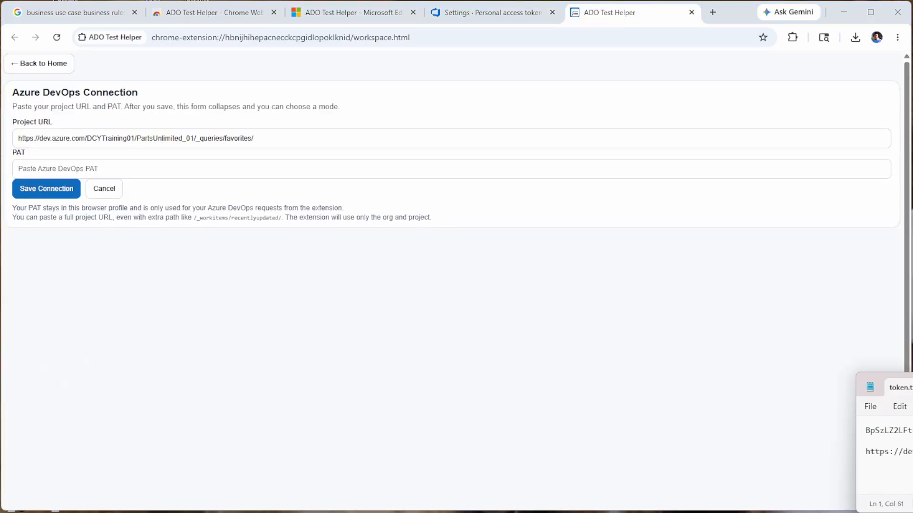
pyautogui.hotkey('alt', 'Tab')
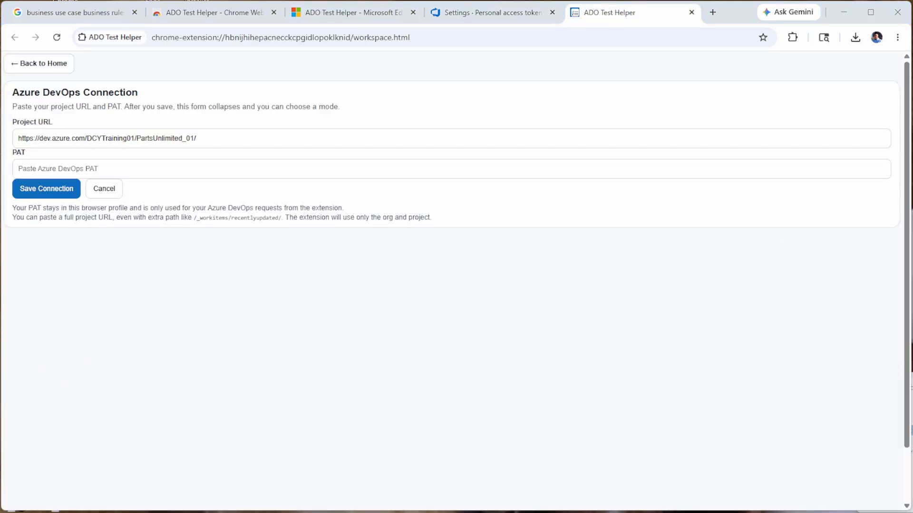
pyautogui.rightClick(177, 168)
pyautogui.click(226, 283)
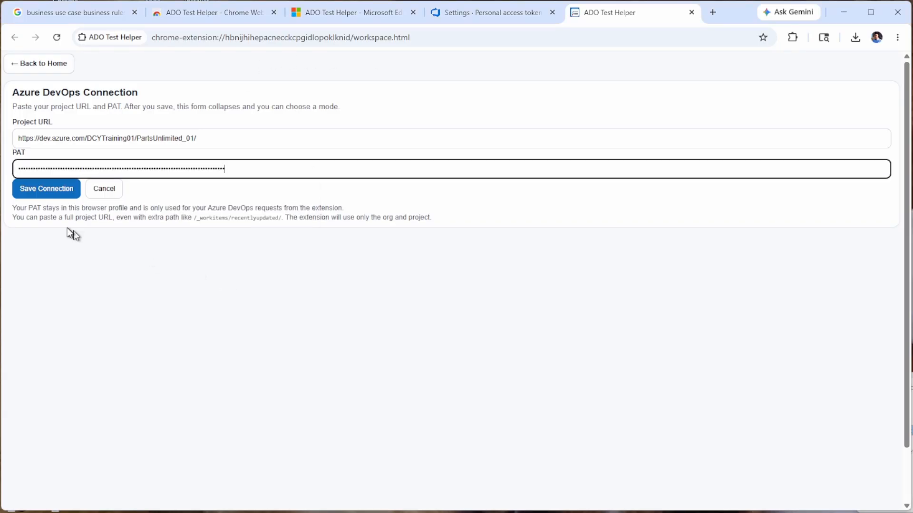
pyautogui.click(49, 192)
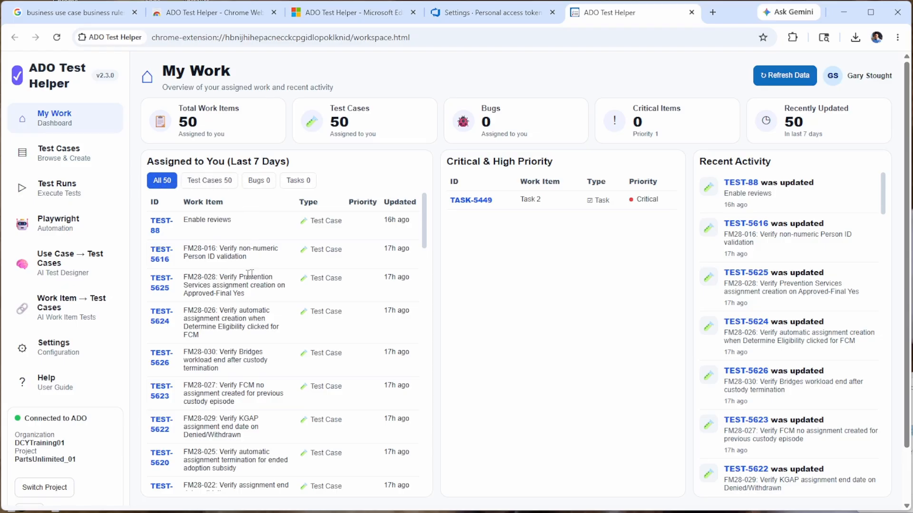
# Review the assigned work items on the My Work dashboard, viewing TEST-88 and TASK-5449 in Azure DevOps and closing each one
pyautogui.scroll(-1, 216, 276)
pyautogui.scroll(-20, 180, 305)
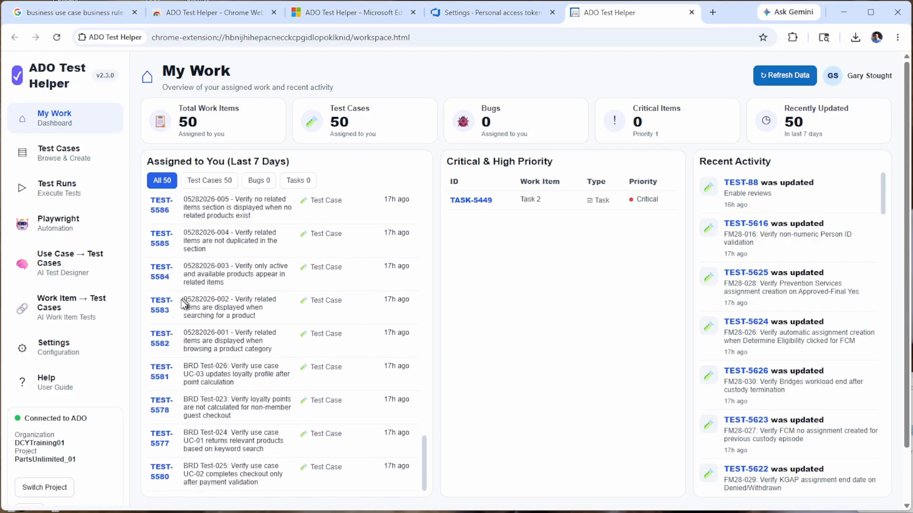
pyautogui.scroll(20, 176, 307)
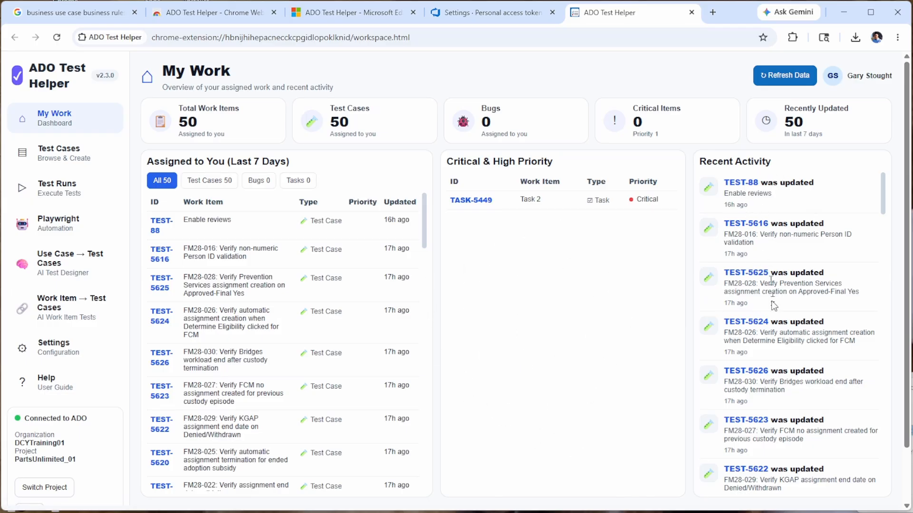
pyautogui.click(740, 183)
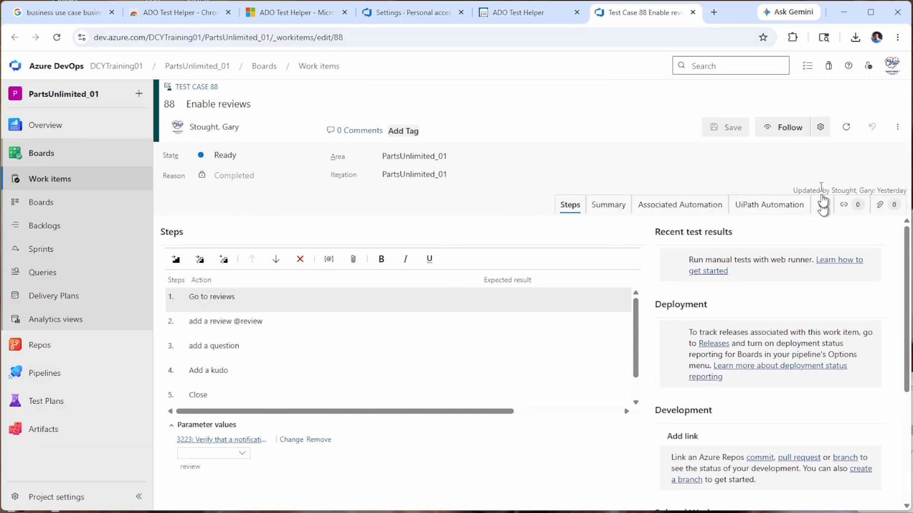
pyautogui.click(693, 12)
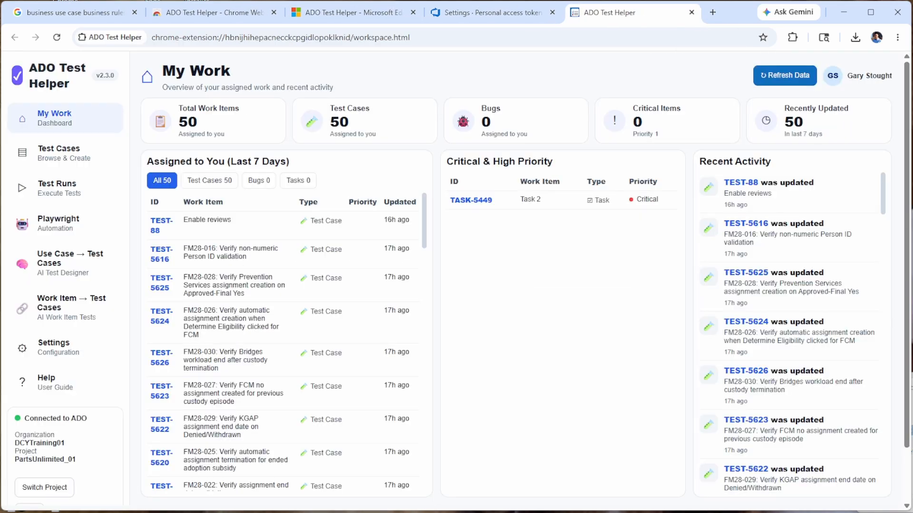
pyautogui.click(473, 200)
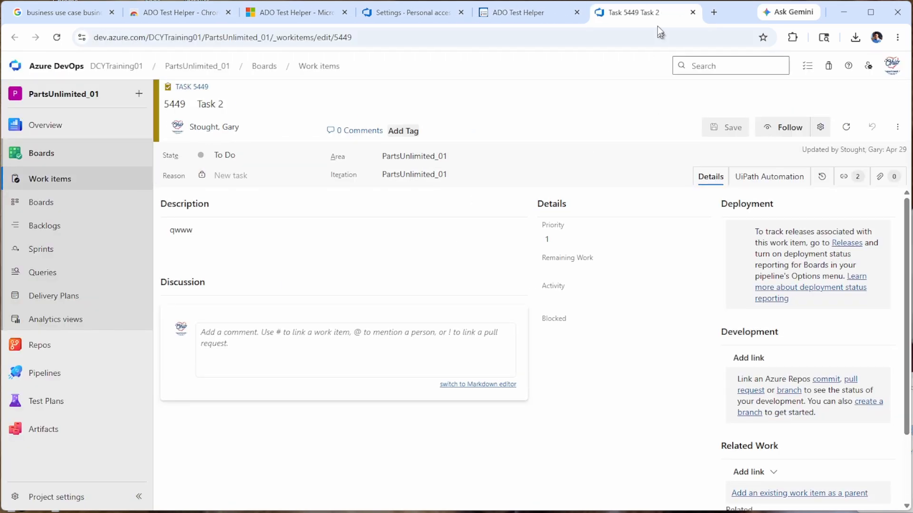
pyautogui.click(693, 13)
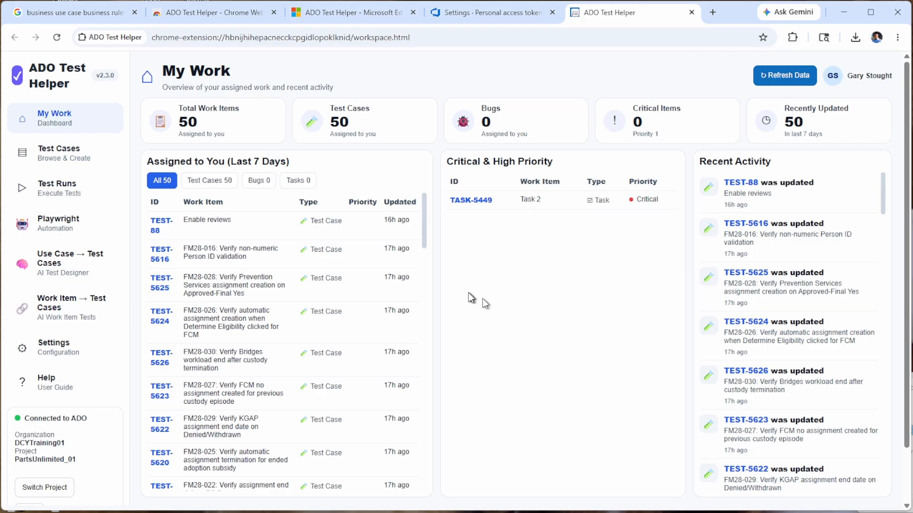
# Open the Test Cases workspace and look over its title, recording and export sections
pyautogui.click(60, 156)
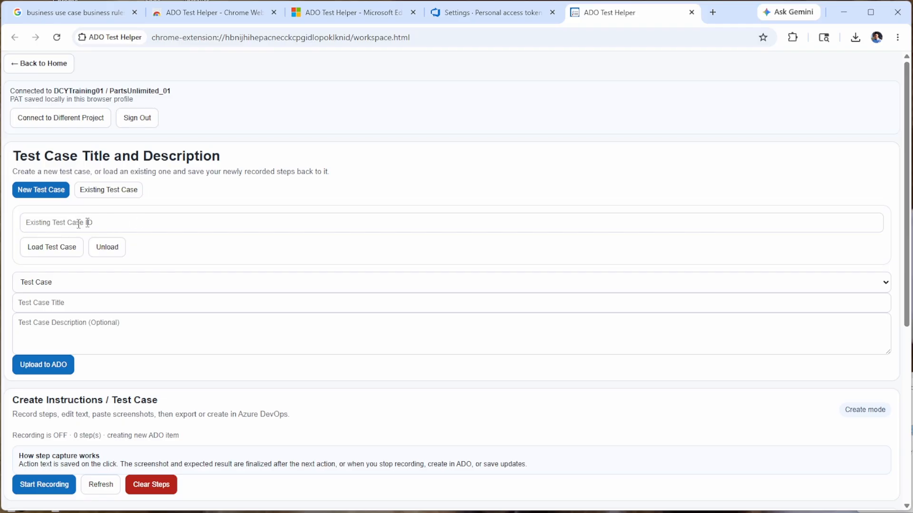
pyautogui.scroll(-2, 144, 283)
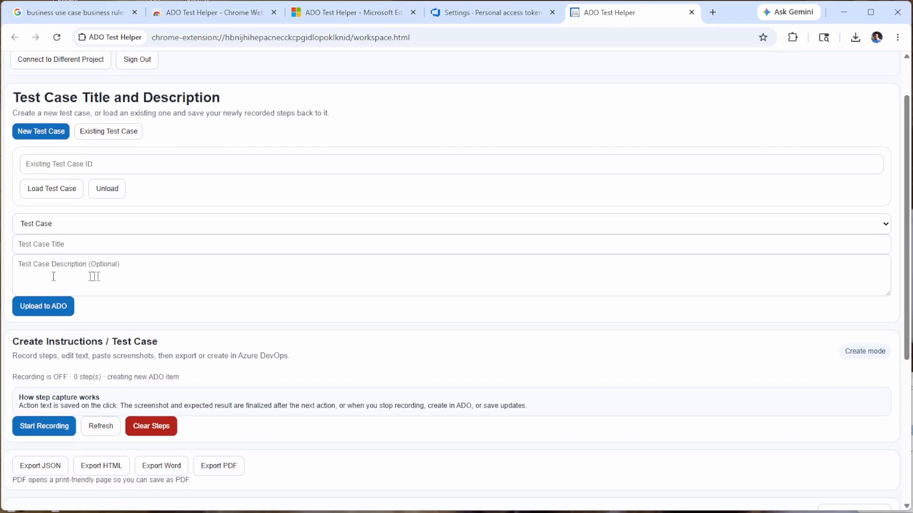
pyautogui.scroll(2, 114, 277)
# Switch to Azure DevOps, close the new-token confirmation and open test case 5489 from the PartsUnlimited_01 work items
pyautogui.click(489, 12)
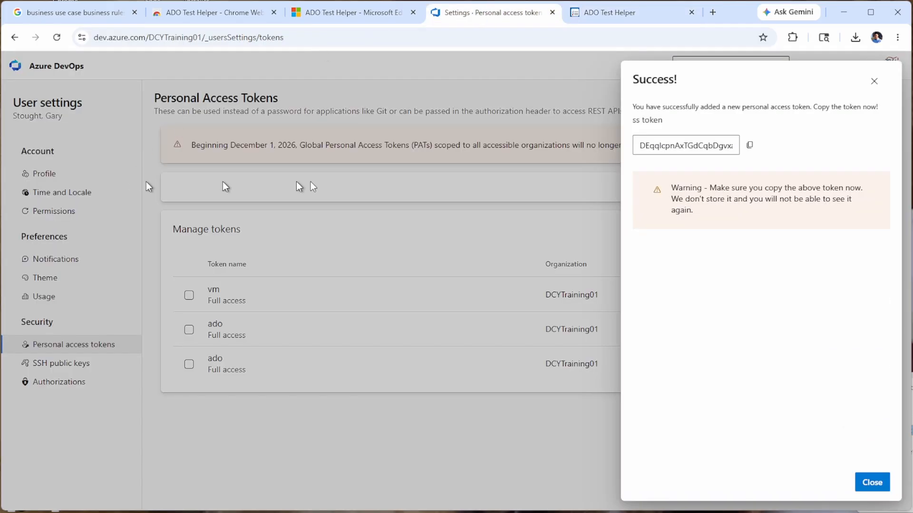
pyautogui.click(870, 82)
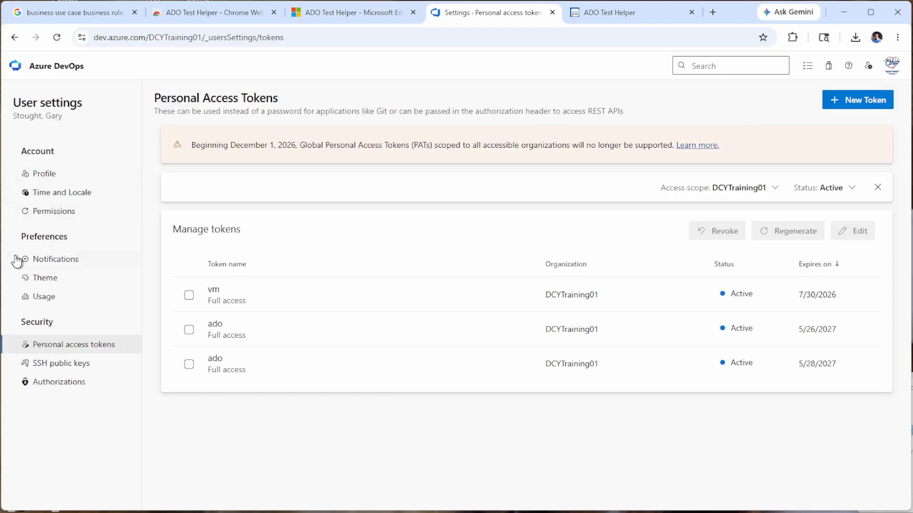
pyautogui.click(59, 71)
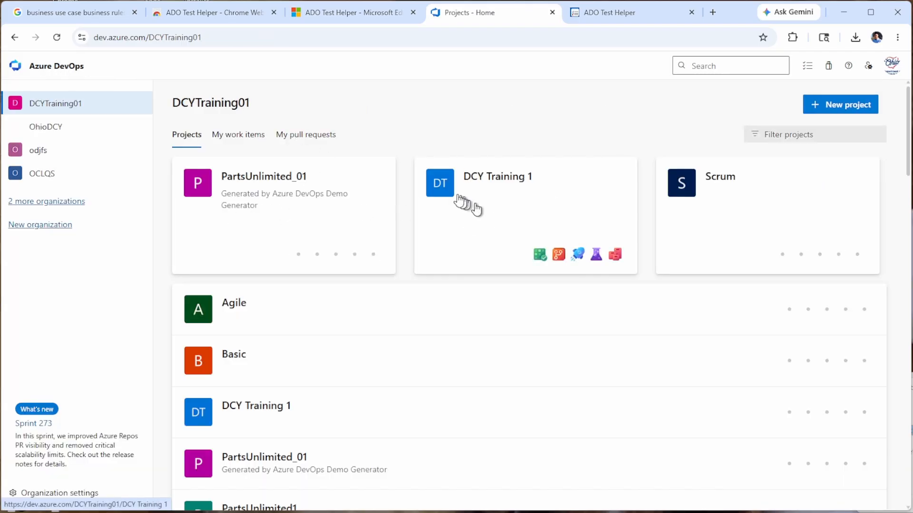
pyautogui.click(334, 212)
pyautogui.moveTo(38, 226)
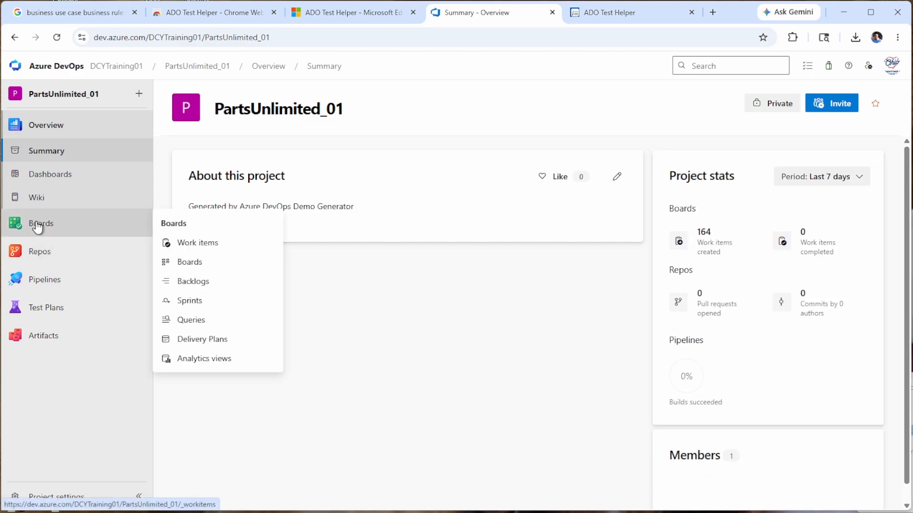
pyautogui.click(215, 243)
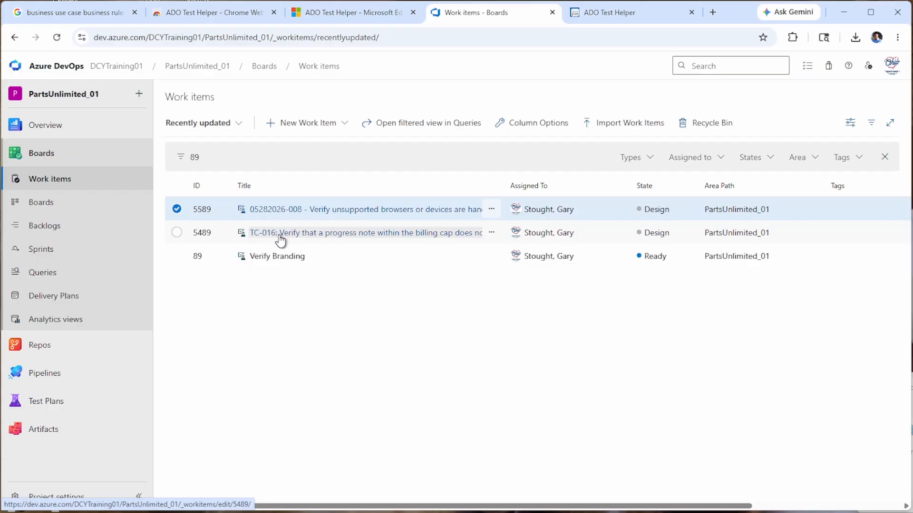
pyautogui.click(201, 233)
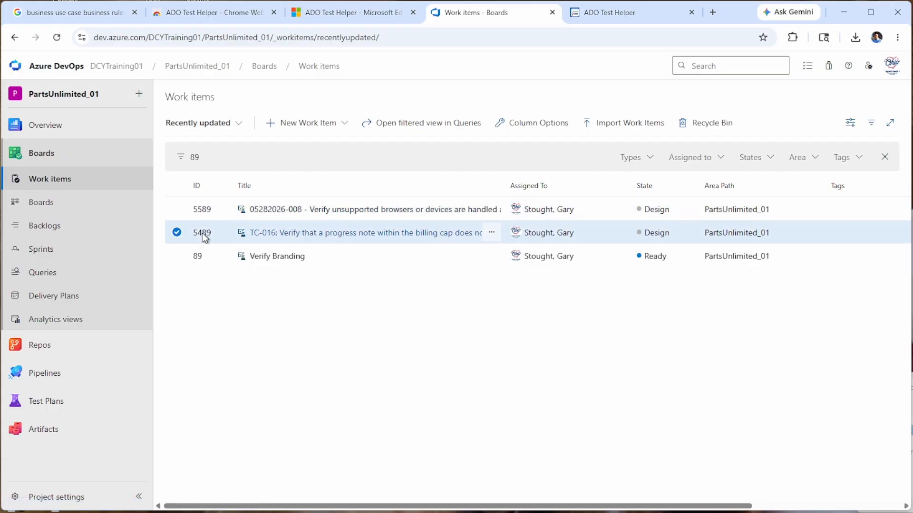
pyautogui.doubleClick(202, 233)
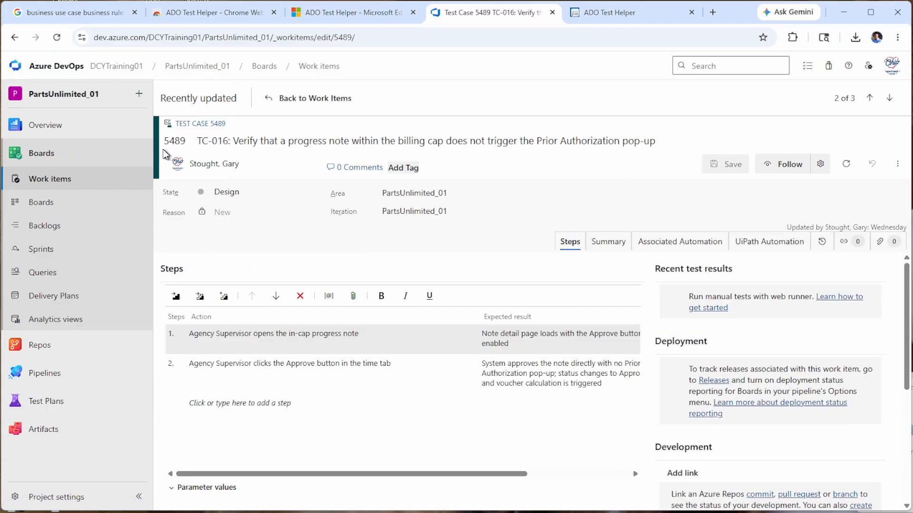
# Copy the test case ID 5489 and load that existing test case in ADO Test Helper
pyautogui.doubleClick(174, 141)
pyautogui.rightClick(177, 142)
pyautogui.click(194, 161)
pyautogui.click(594, 12)
pyautogui.click(127, 221)
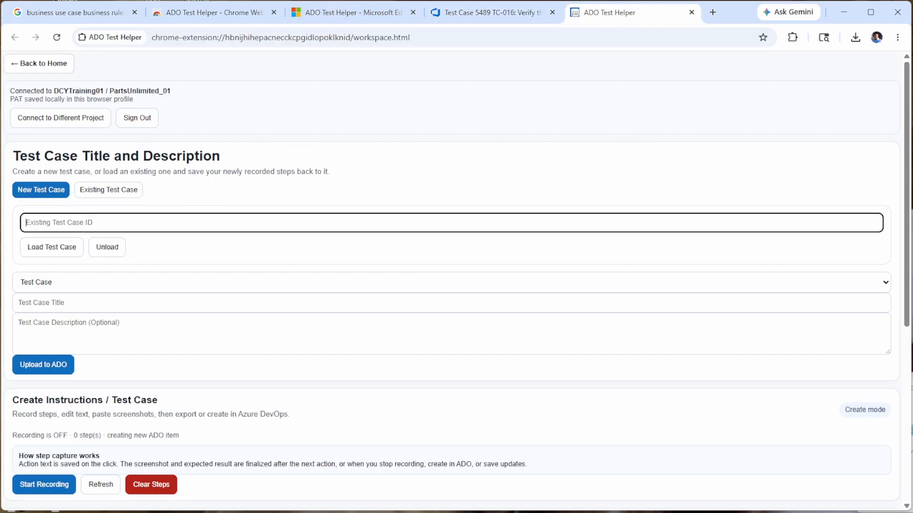
pyautogui.rightClick(127, 221)
pyautogui.click(161, 339)
pyautogui.click(45, 251)
# Review the loaded steps, swap the order of the two recorded steps and swap them back
pyautogui.scroll(-8, 46, 252)
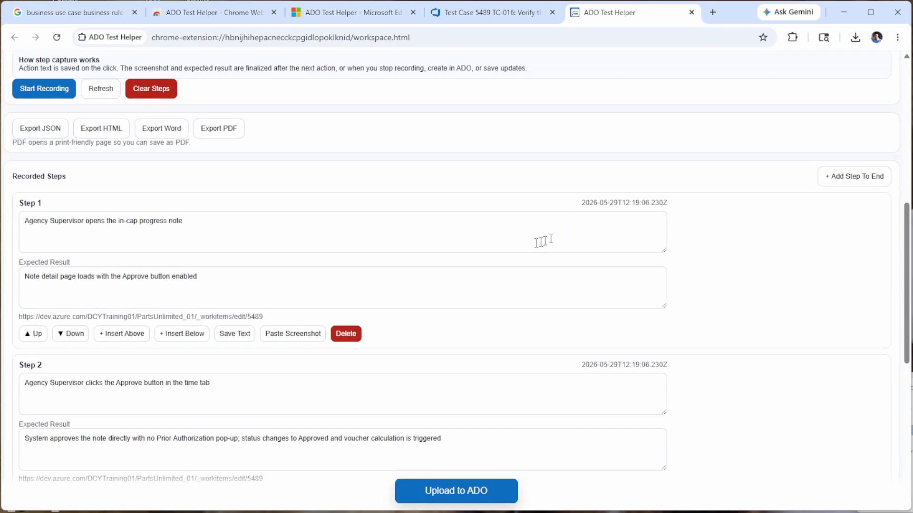
pyautogui.scroll(-5, 234, 401)
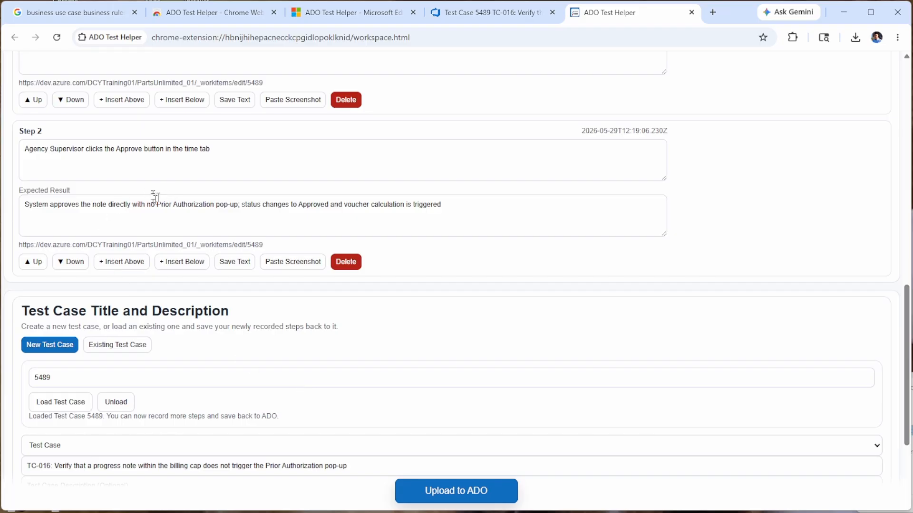
pyautogui.scroll(6, 445, 285)
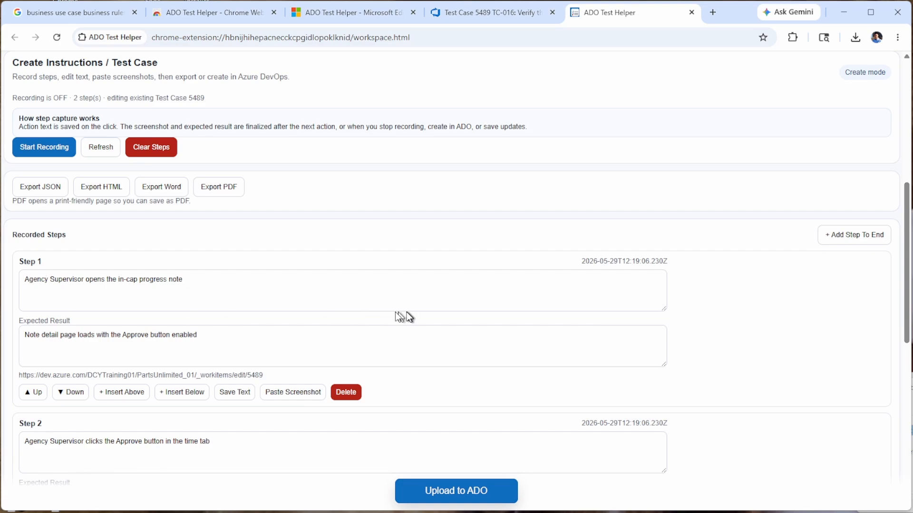
pyautogui.scroll(-1, 150, 291)
pyautogui.scroll(-2, 150, 291)
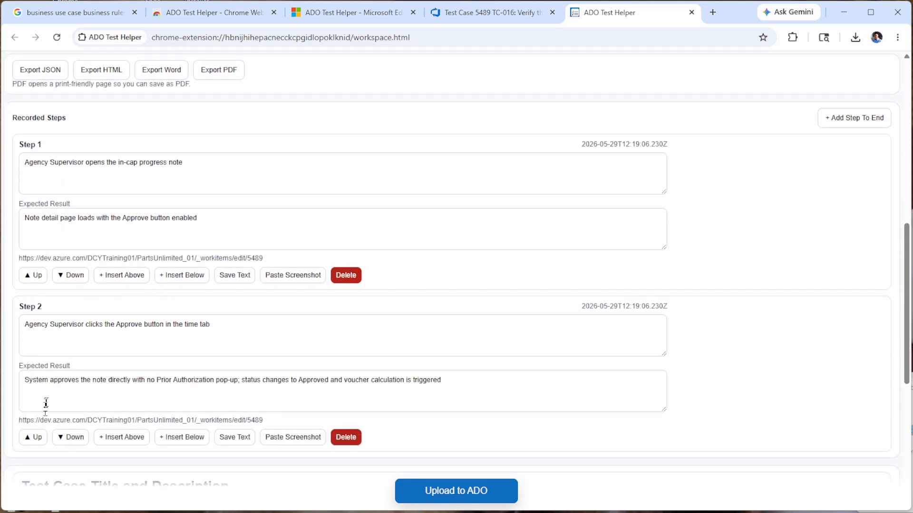
pyautogui.click(34, 436)
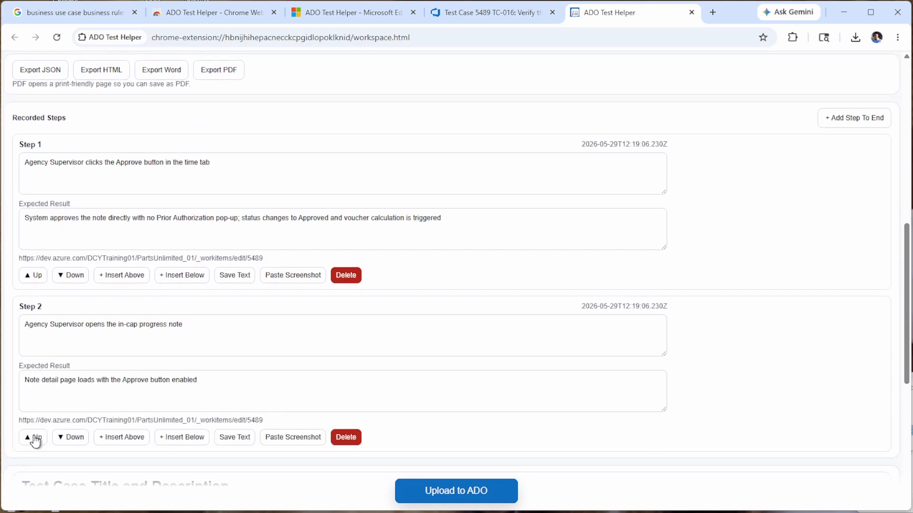
pyautogui.click(72, 276)
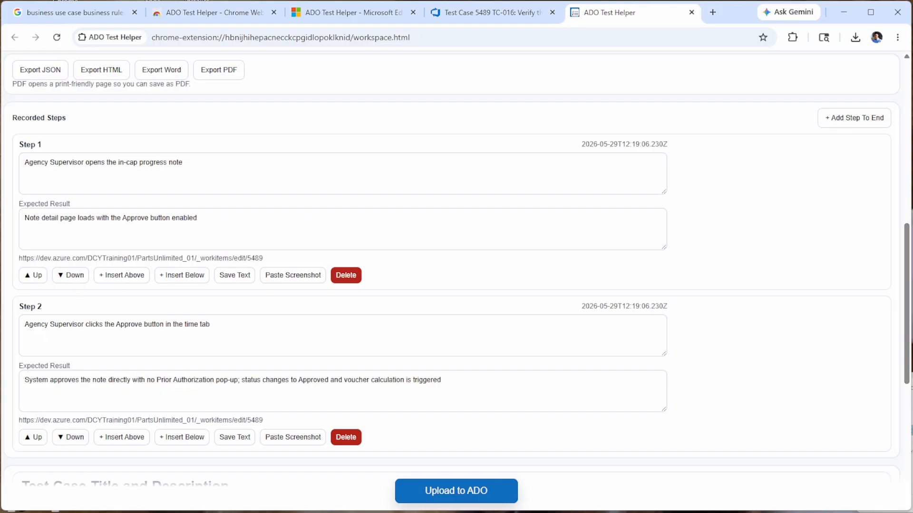
# Append "jkdwjhhwshws" to the action of Step 1 and "wcw" to its expected result
pyautogui.click(183, 163)
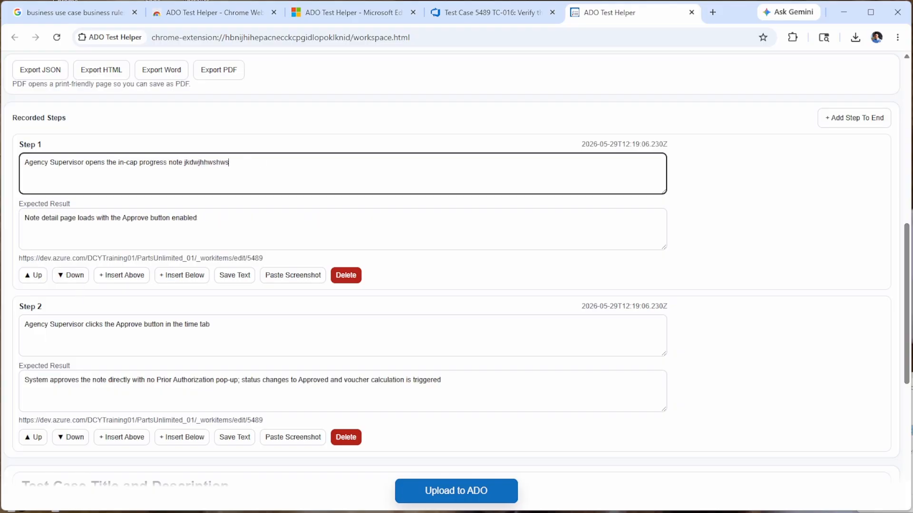
pyautogui.click(268, 215)
pyautogui.write('wc')
pyautogui.click(246, 206)
pyautogui.click(217, 225)
pyautogui.write('w')
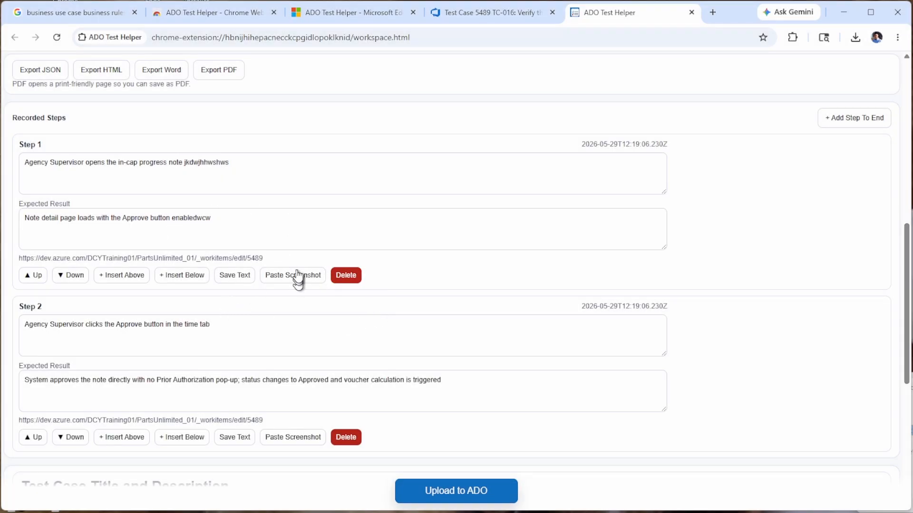
# Paste the copied screenshot into Step 1 and delete Step 2 about the Approve button in the time tab
pyautogui.click(296, 280)
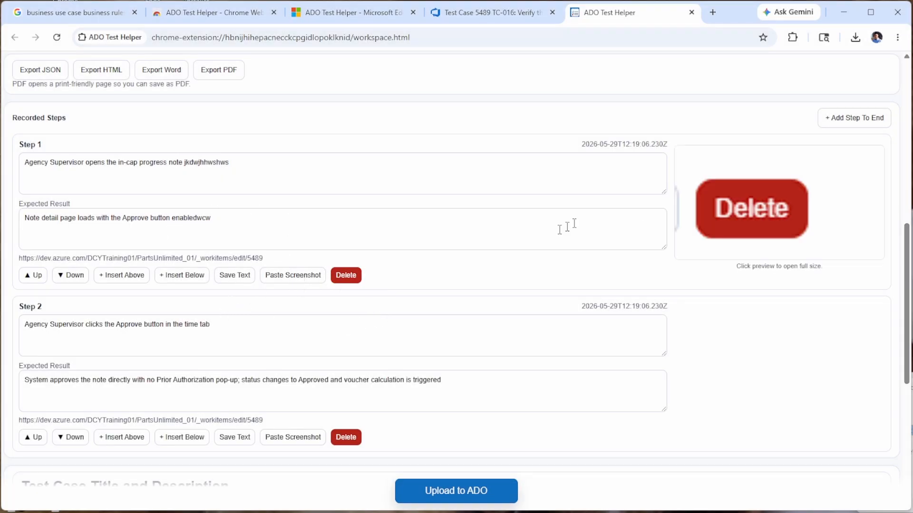
pyautogui.scroll(-1, 432, 263)
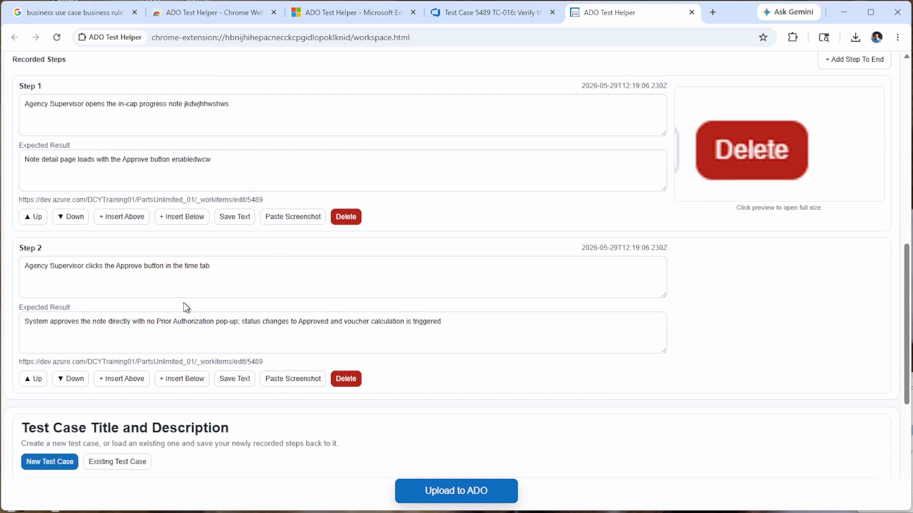
pyautogui.scroll(3, 389, 257)
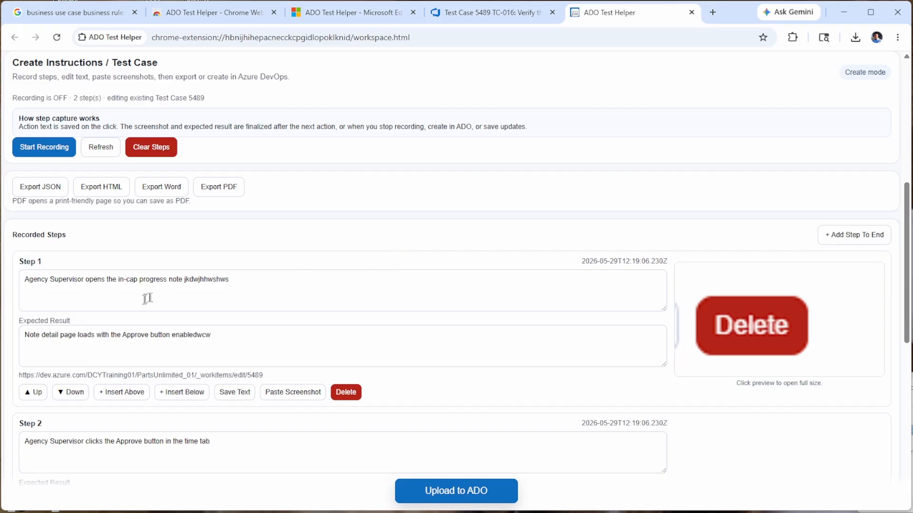
pyautogui.scroll(-4, 354, 386)
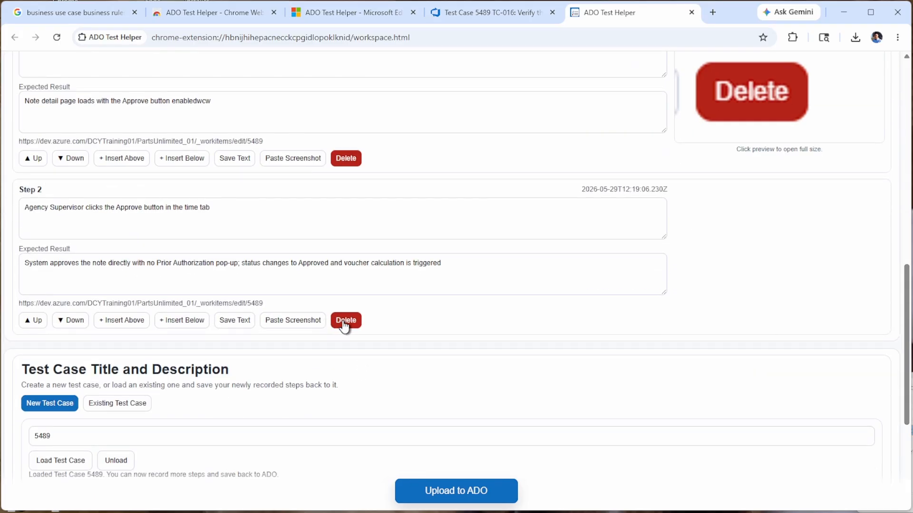
pyautogui.click(343, 321)
# Insert a step above the remaining one with the action "Step 1" and the expected result "Results 1"
pyautogui.scroll(4, 147, 251)
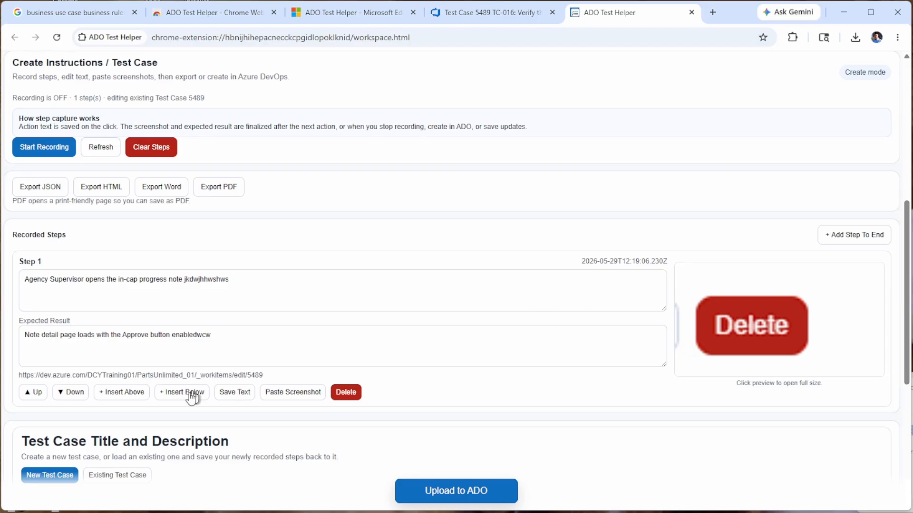
pyautogui.click(132, 394)
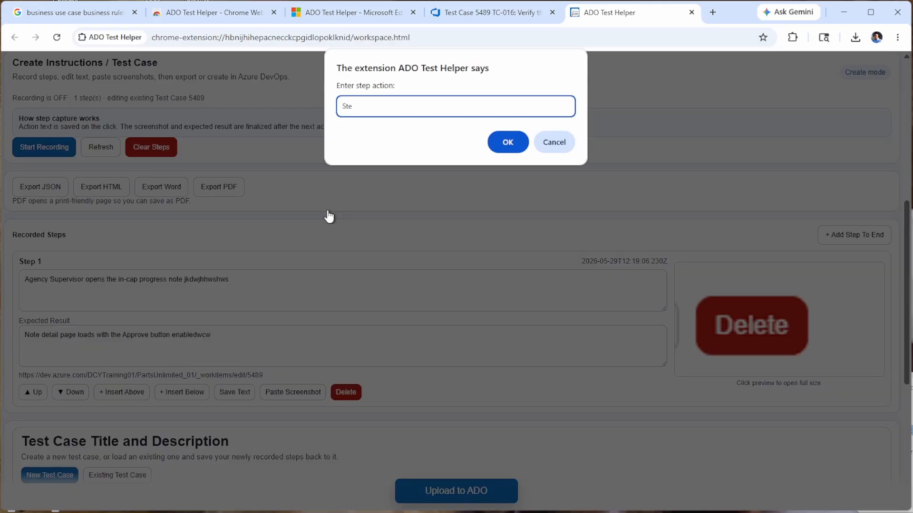
pyautogui.click(508, 144)
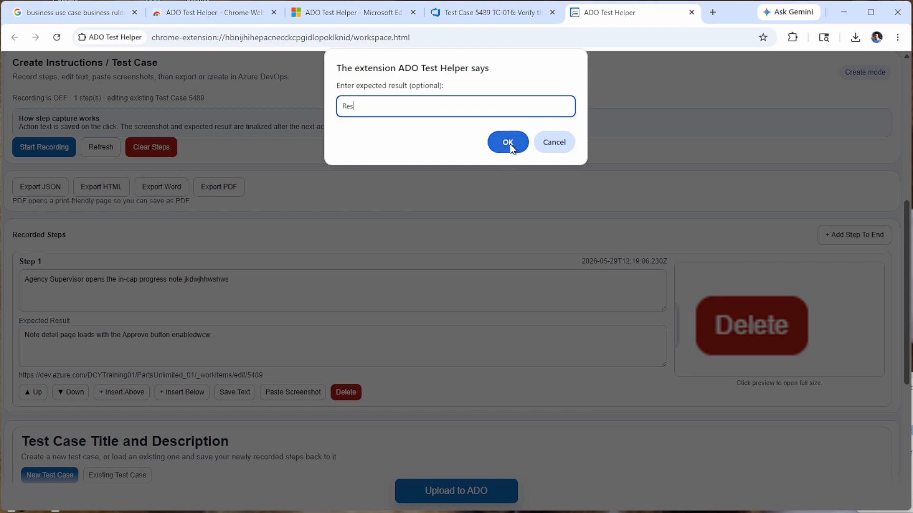
pyautogui.write('Results 1')
pyautogui.click(516, 139)
pyautogui.scroll(-1, 476, 152)
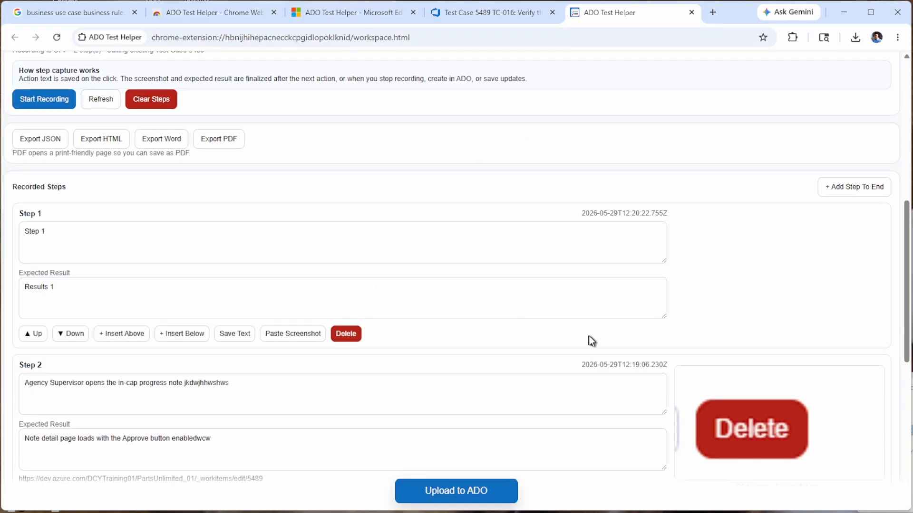
# Paste the copied screenshot into the newly inserted step and extend its action to "Step 1 text"
pyautogui.click(280, 339)
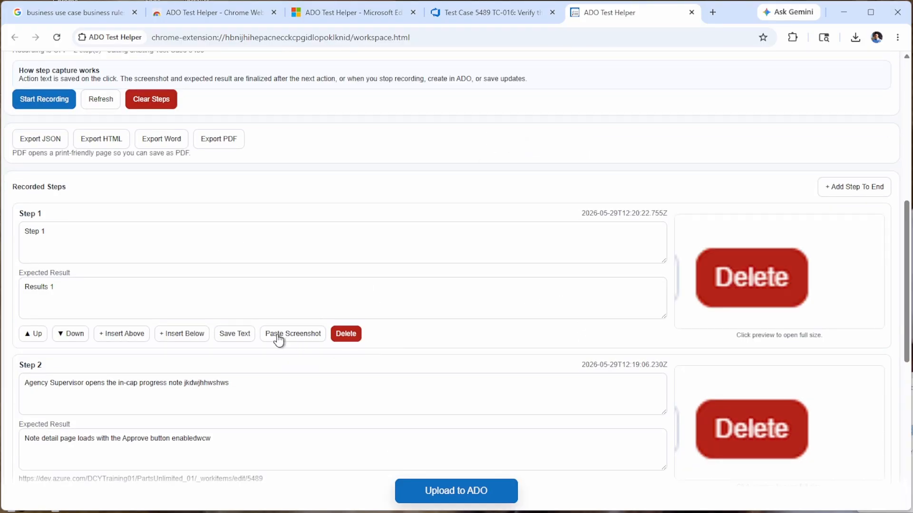
pyautogui.click(73, 231)
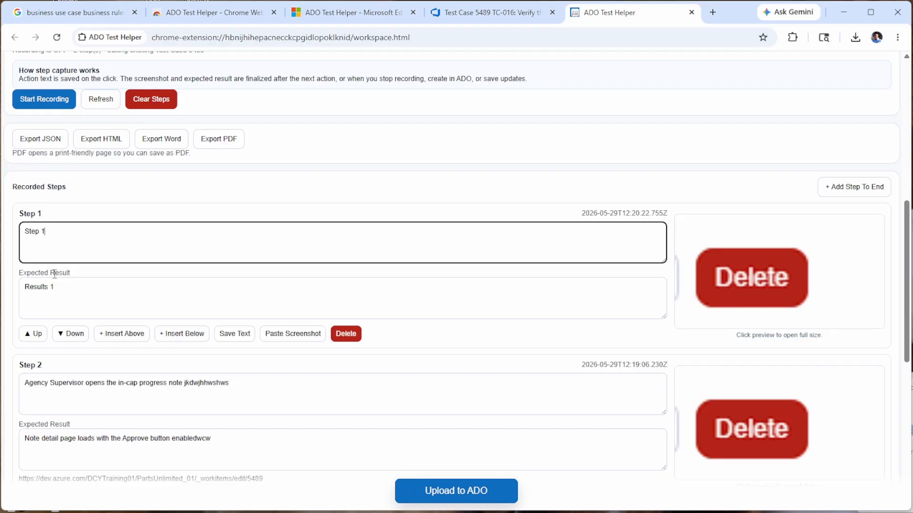
pyautogui.write('text')
pyautogui.scroll(-4, 544, 275)
pyautogui.click(481, 316)
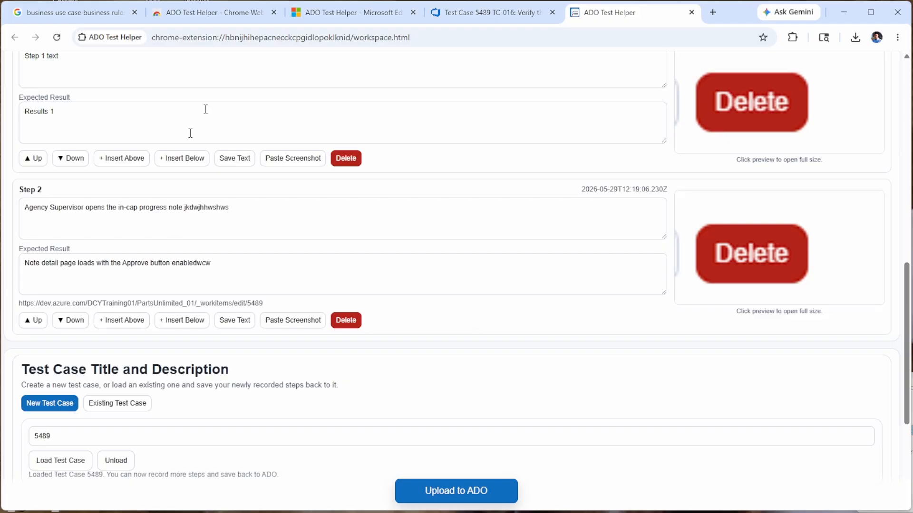
# Open the ohio.gov website in a new browser tab
pyautogui.scroll(4, 206, 269)
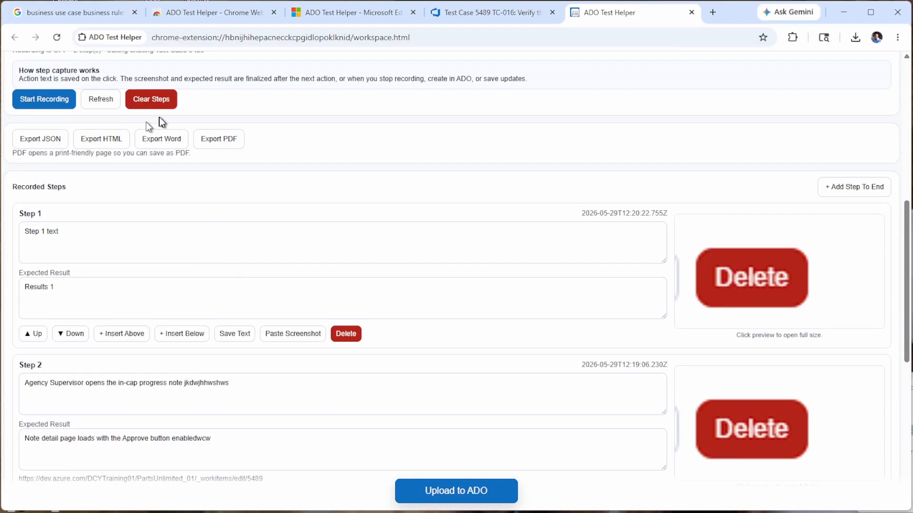
pyautogui.click(713, 18)
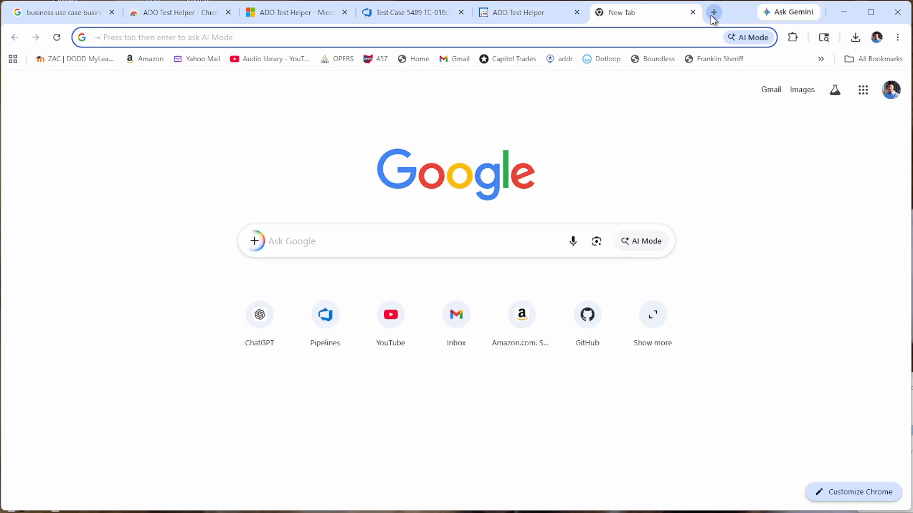
pyautogui.write('ohio')
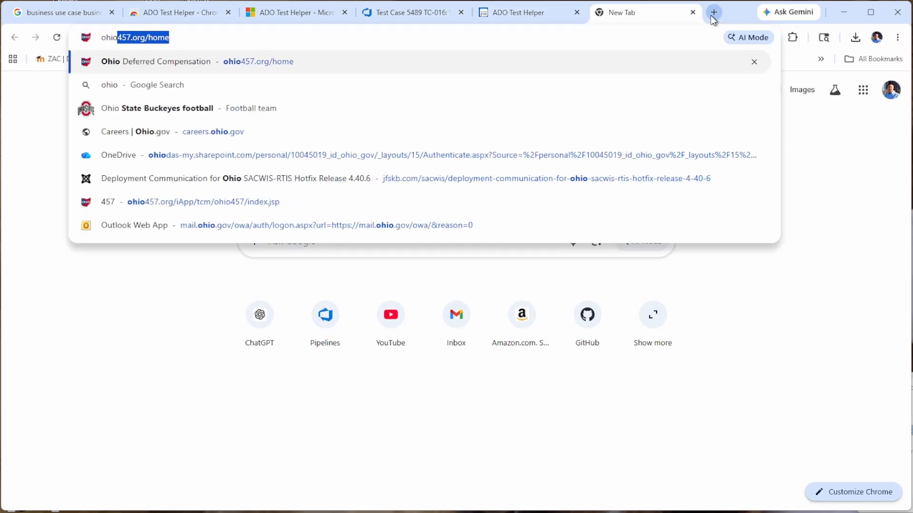
pyautogui.write('.gov')
pyautogui.press('Return')
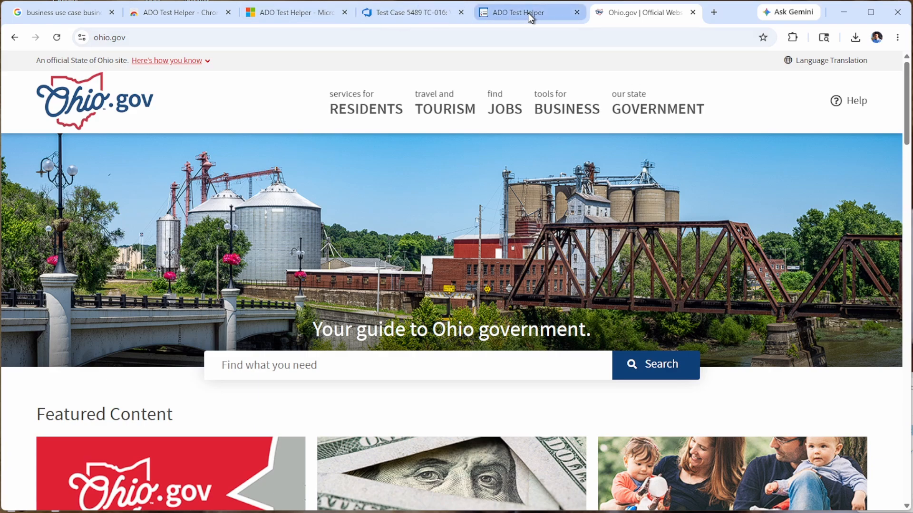
# Return to the ADO Test Helper workspace and start recording steps for test case 5489, continuing past the introductory notice
pyautogui.click(522, 12)
pyautogui.scroll(3, 54, 138)
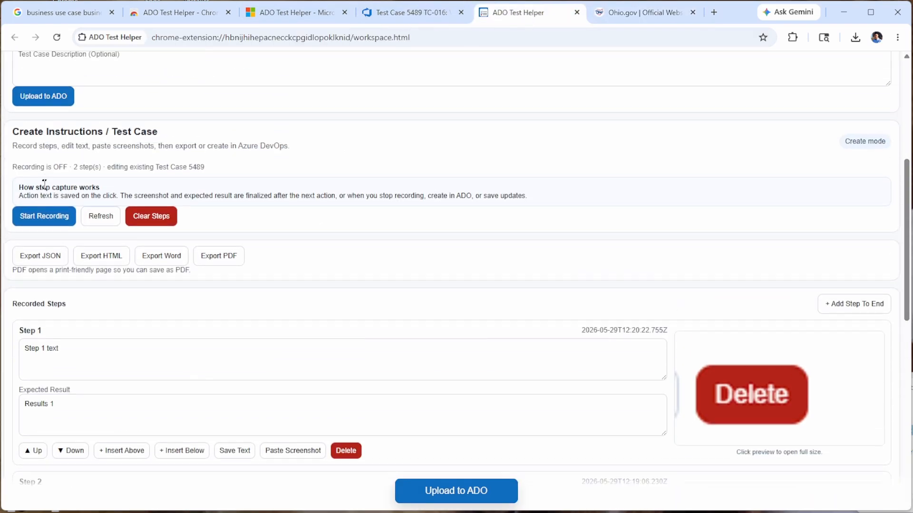
pyautogui.click(39, 220)
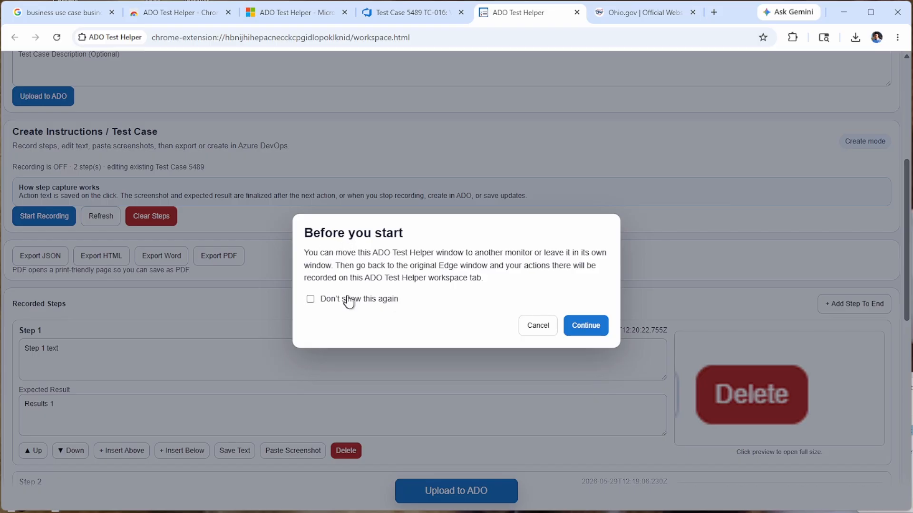
pyautogui.click(586, 328)
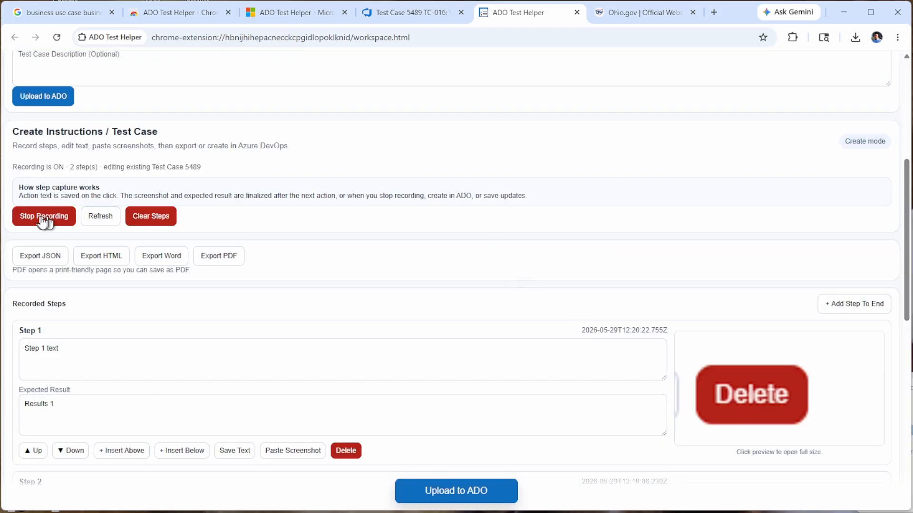
# On the Ohio.gov site, record visits to the Residents and Jobs pages and a search with an empty query
pyautogui.click(626, 14)
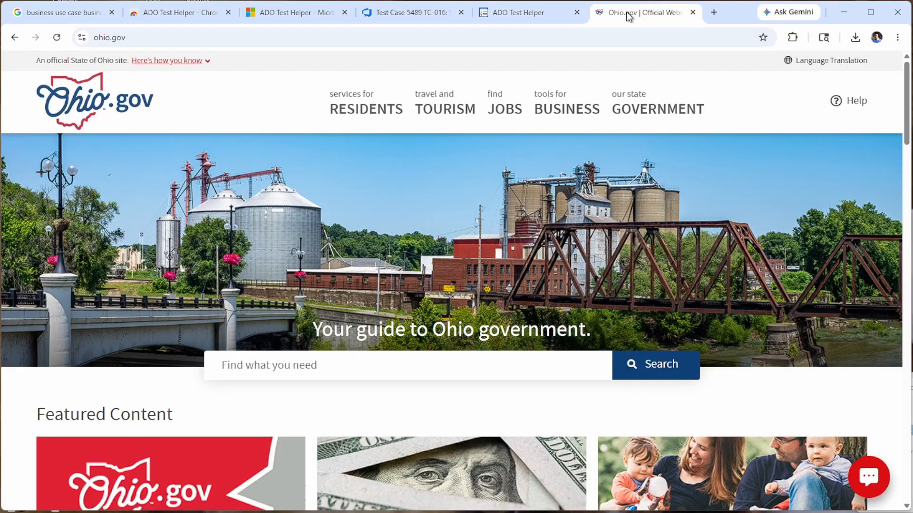
pyautogui.click(358, 110)
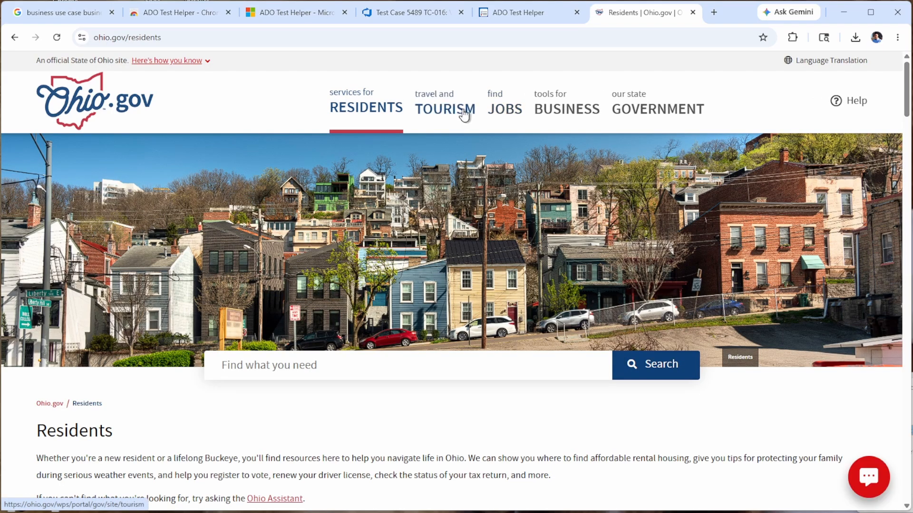
pyautogui.click(504, 109)
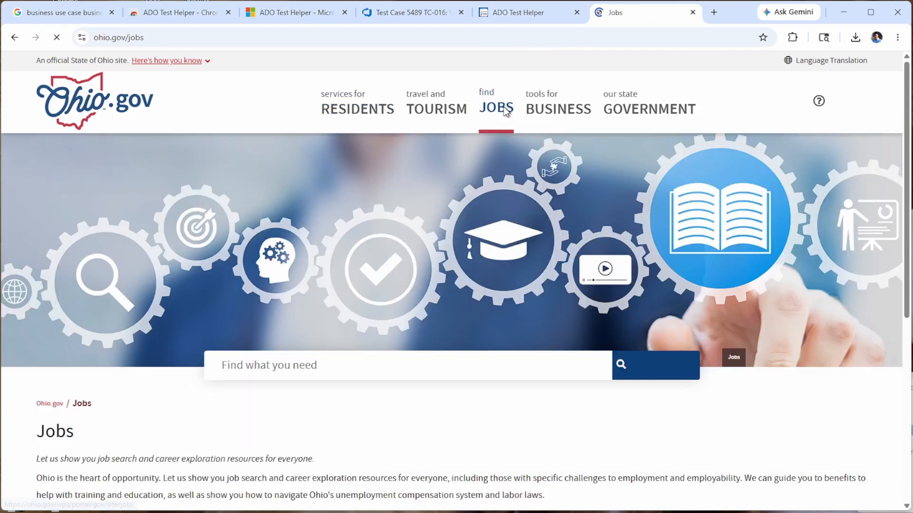
pyautogui.click(658, 375)
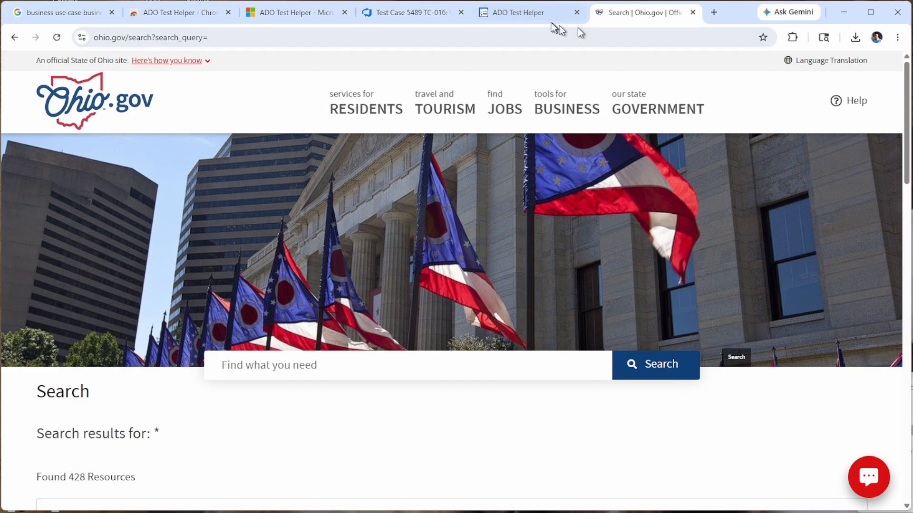
# Back in the ADO Test Helper workspace, view the recorded RESIDENTS step's screenshot at full size and close the preview
pyautogui.click(522, 13)
pyautogui.scroll(-1, 592, 128)
pyautogui.scroll(3, 652, 167)
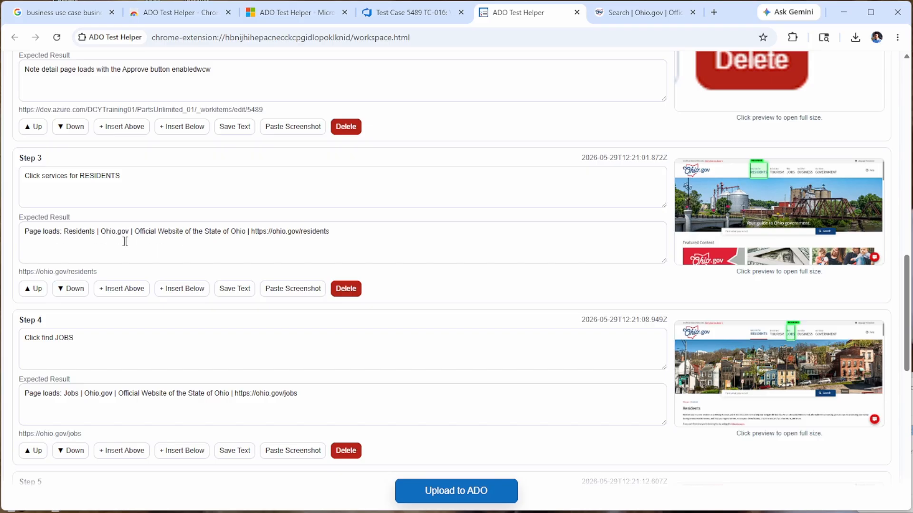
pyautogui.click(753, 205)
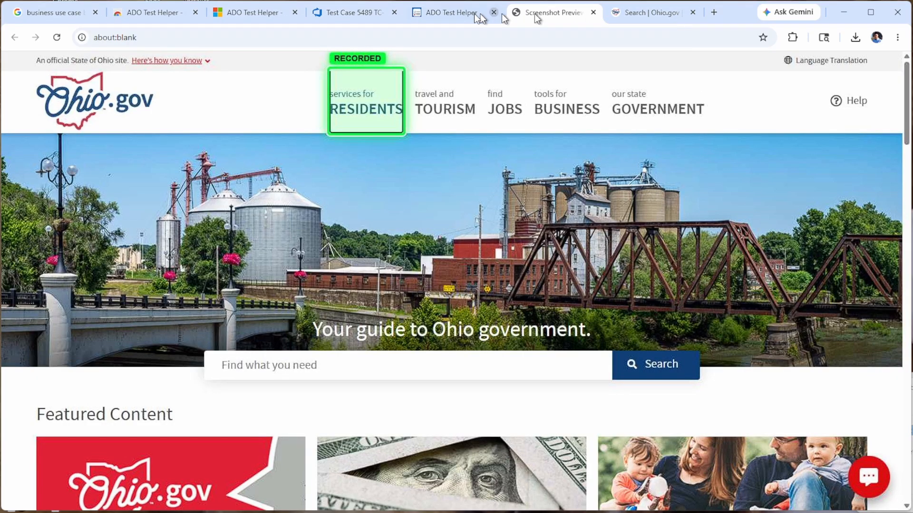
pyautogui.click(592, 13)
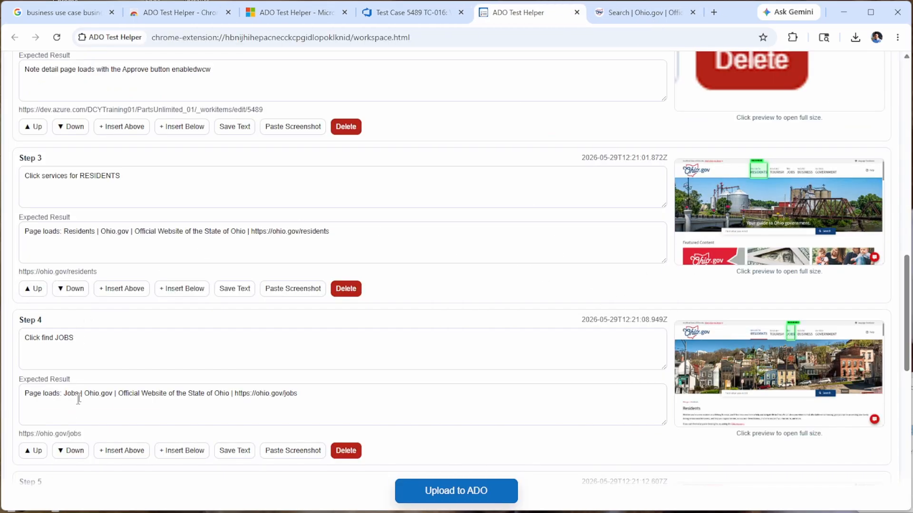
# Move the "Click find JOBS" step above the RESIDENTS step and replace its screenshot with the copied image
pyautogui.click(38, 452)
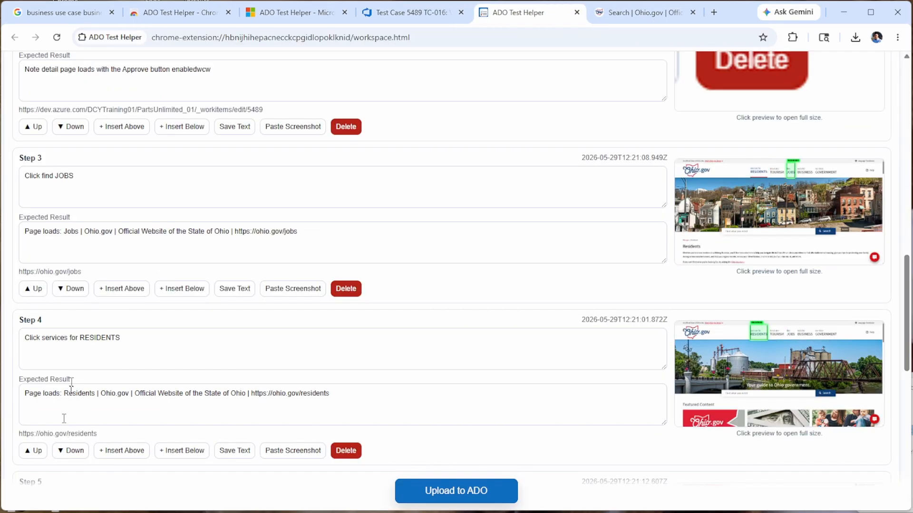
pyautogui.click(764, 244)
pyautogui.click(592, 13)
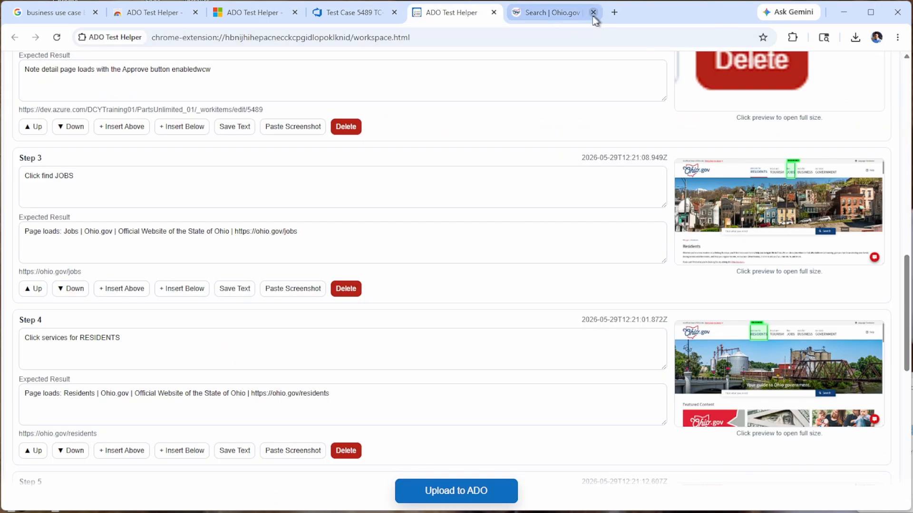
pyautogui.click(310, 291)
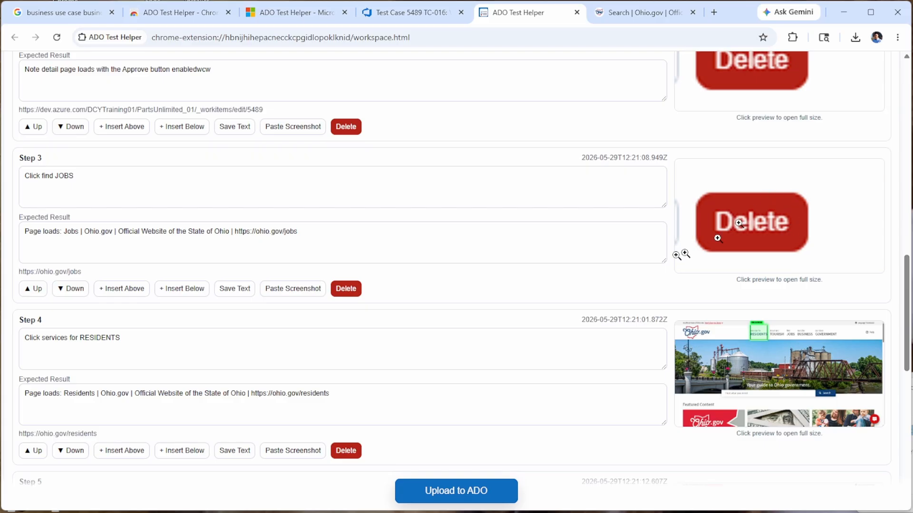
# Look through the recorded steps and stop the recording
pyautogui.scroll(-8, 140, 334)
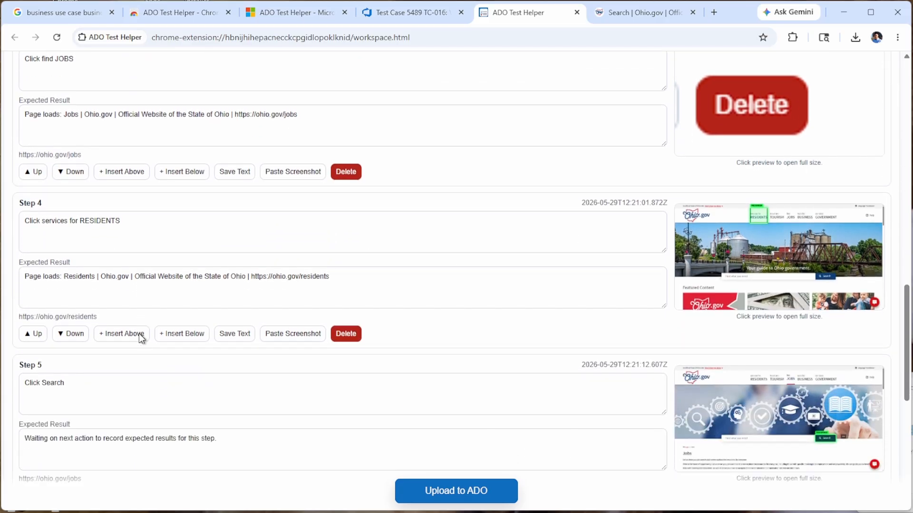
pyautogui.scroll(9, 181, 244)
pyautogui.scroll(5, 180, 245)
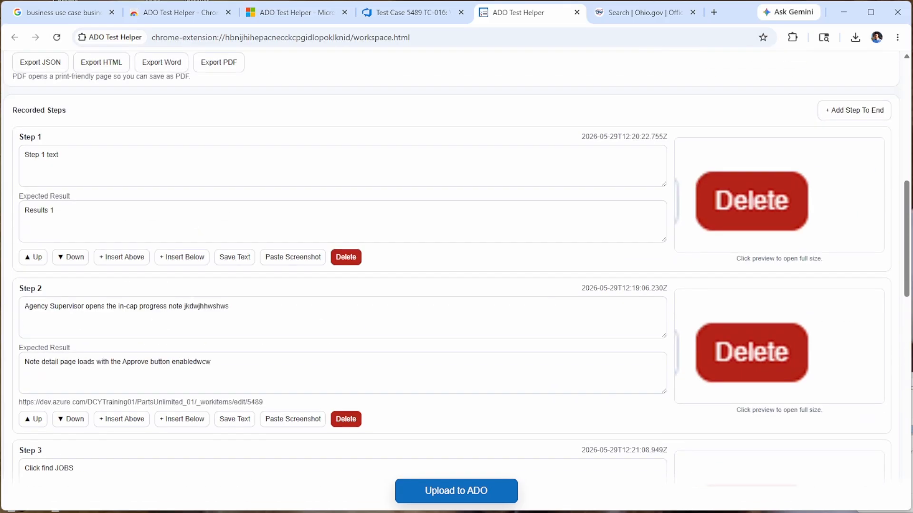
pyautogui.scroll(4, 106, 270)
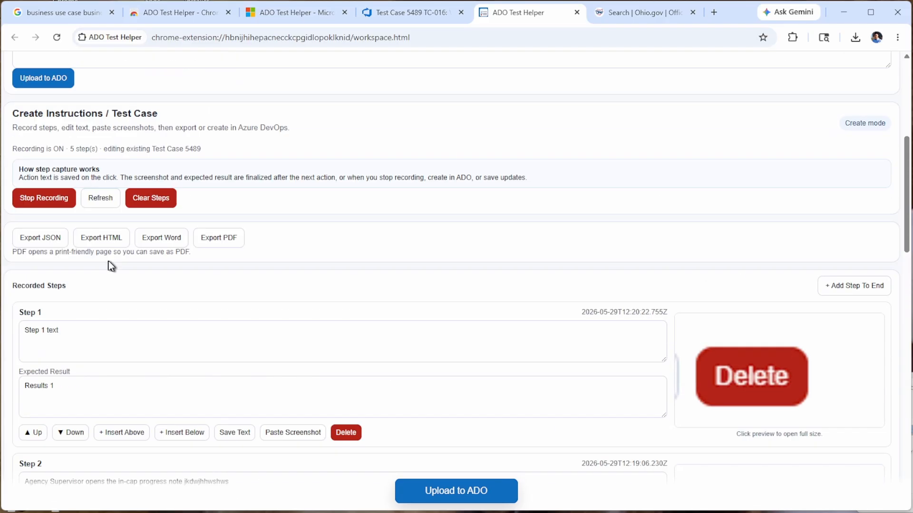
pyautogui.click(44, 198)
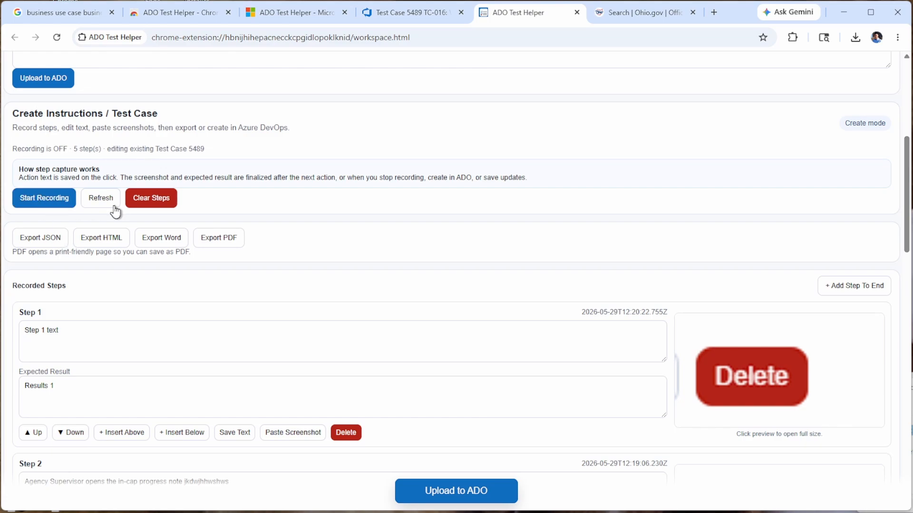
# Upload the edited and newly recorded steps of test case 5489 to Azure DevOps
pyautogui.scroll(4, 272, 262)
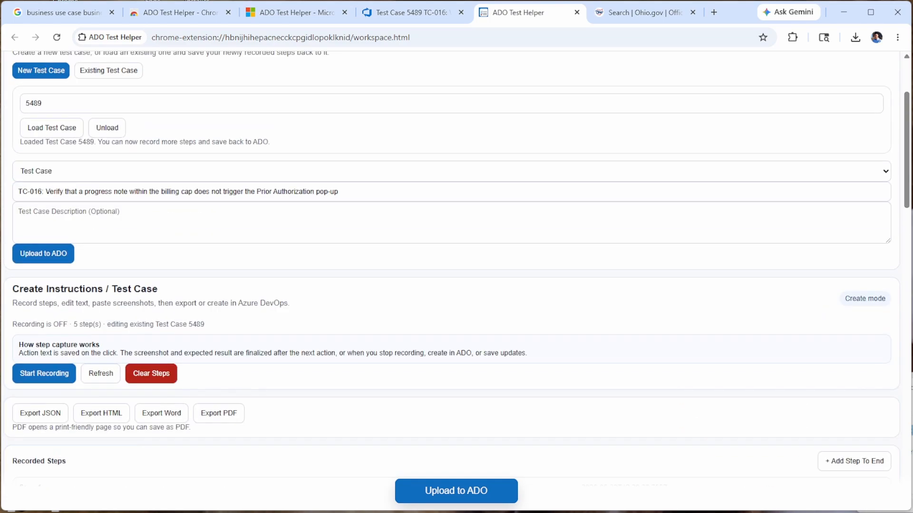
pyautogui.scroll(3, 41, 220)
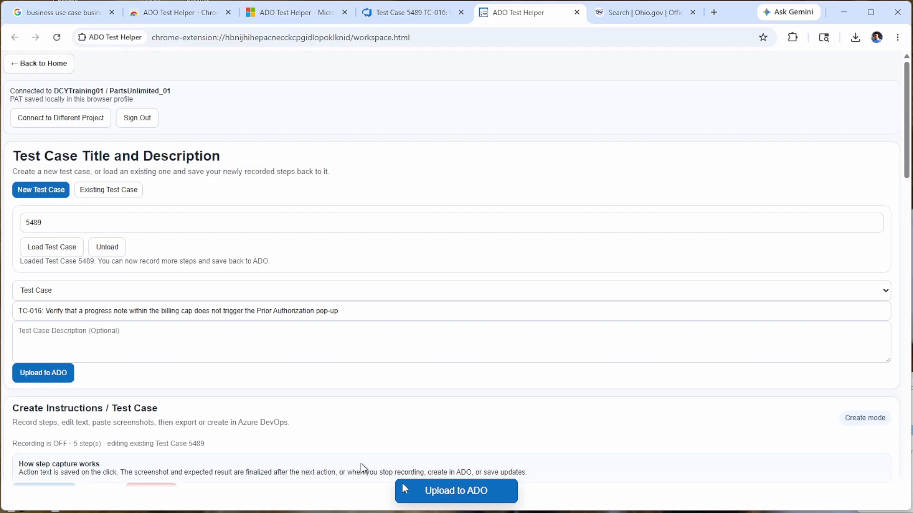
pyautogui.click(464, 492)
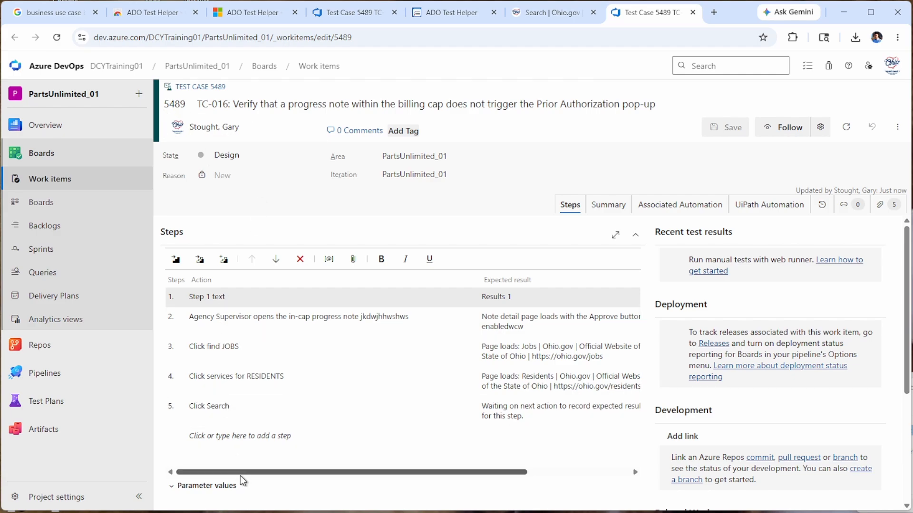
# In the Azure DevOps test case, view the step-4.jpg and step-3.jpg attachments, then close the test case
pyautogui.moveTo(241, 473); pyautogui.dragTo(343, 472)
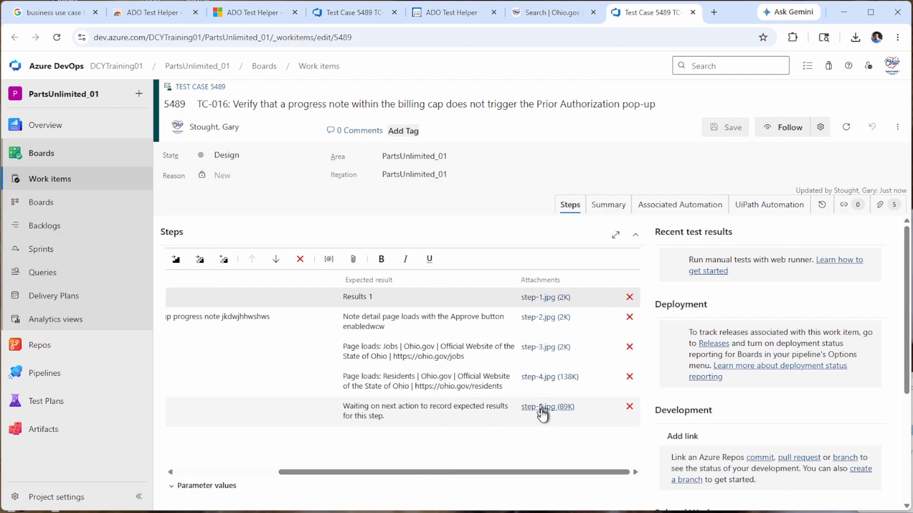
pyautogui.click(547, 377)
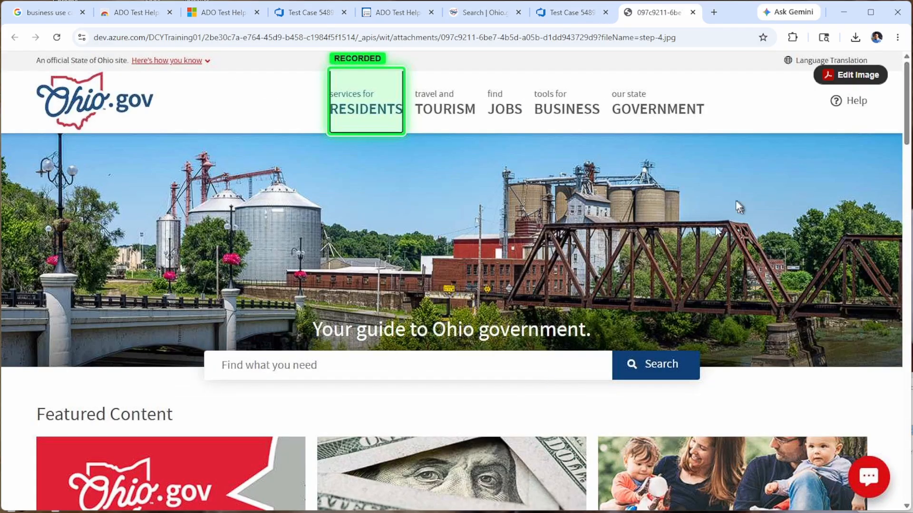
pyautogui.click(692, 13)
pyautogui.click(537, 347)
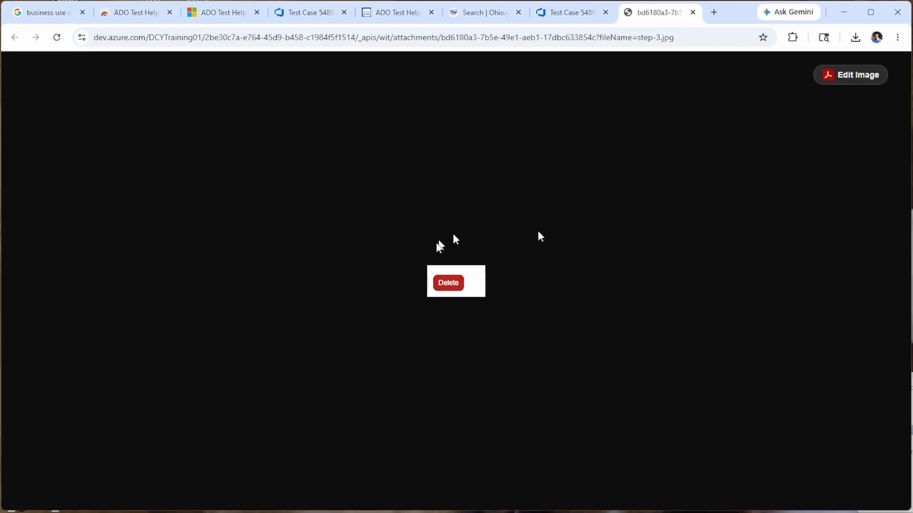
pyautogui.click(692, 12)
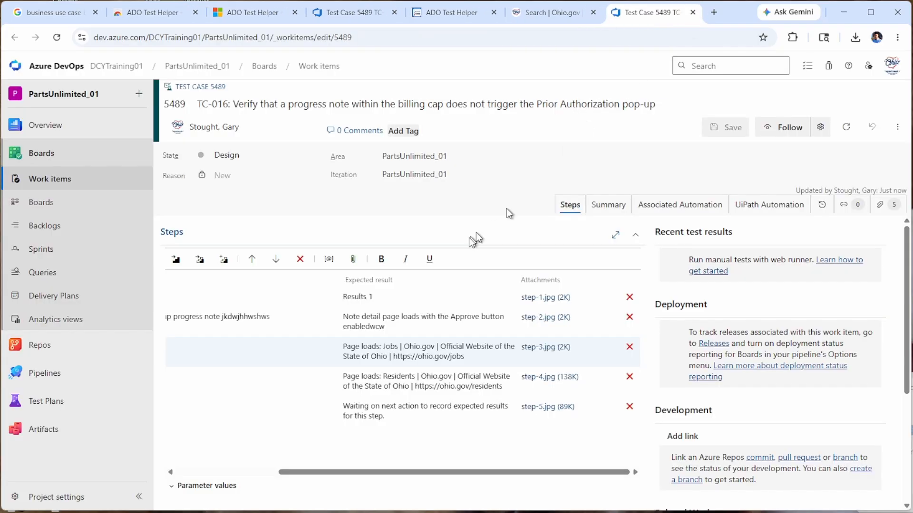
pyautogui.click(692, 13)
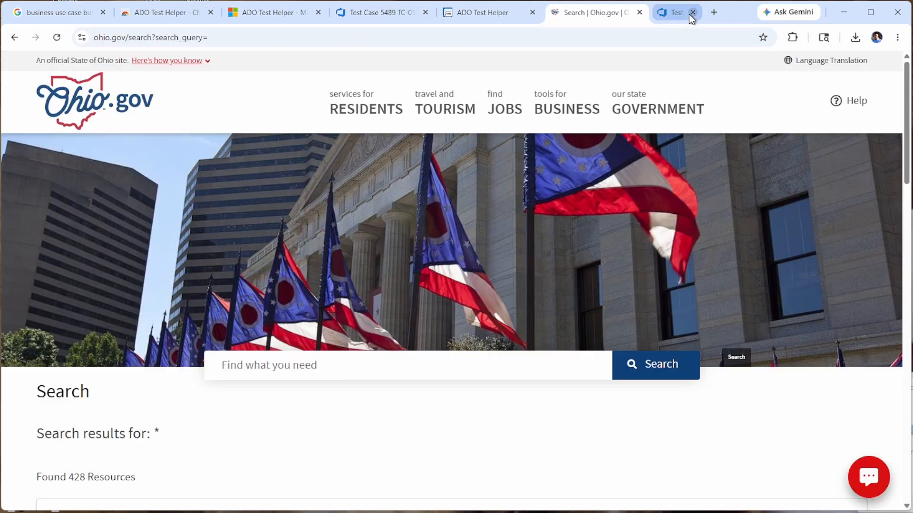
# Back in ADO Test Helper, dismiss the update message, unload test case 5489 and clear the existing test case ID
pyautogui.click(513, 13)
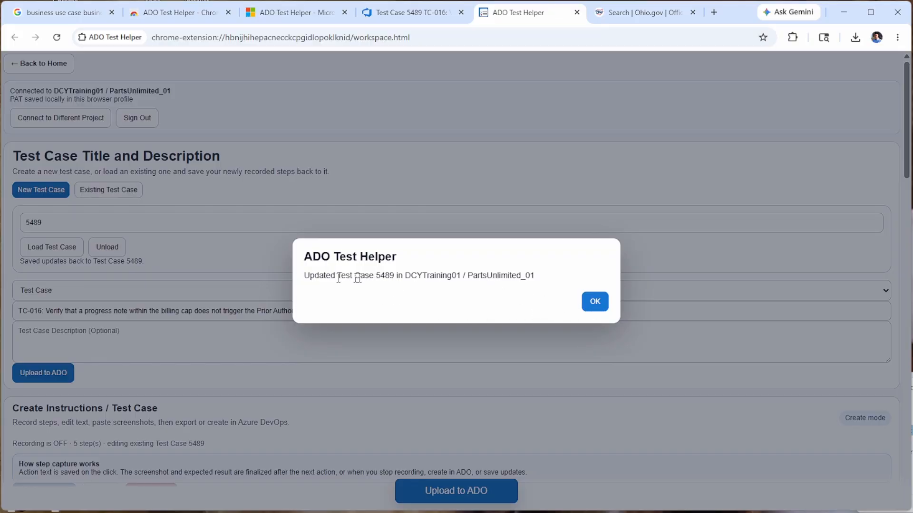
pyautogui.click(603, 307)
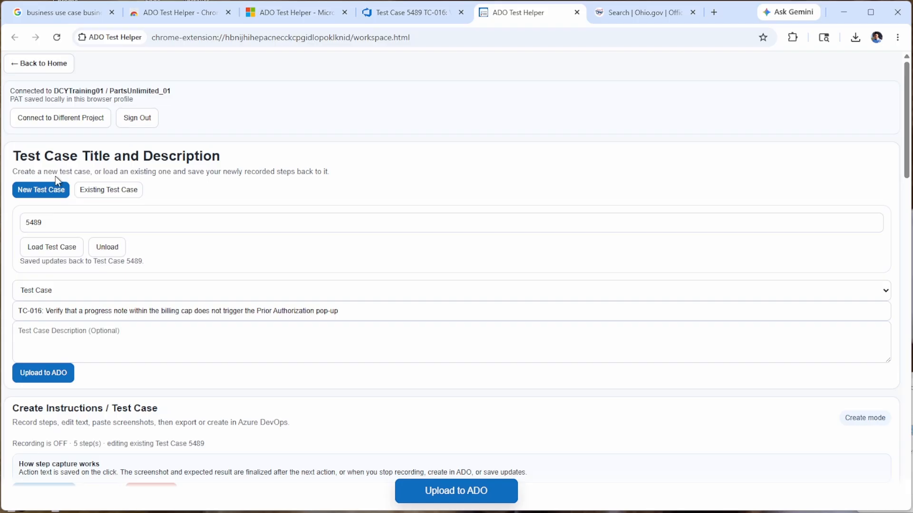
pyautogui.click(107, 247)
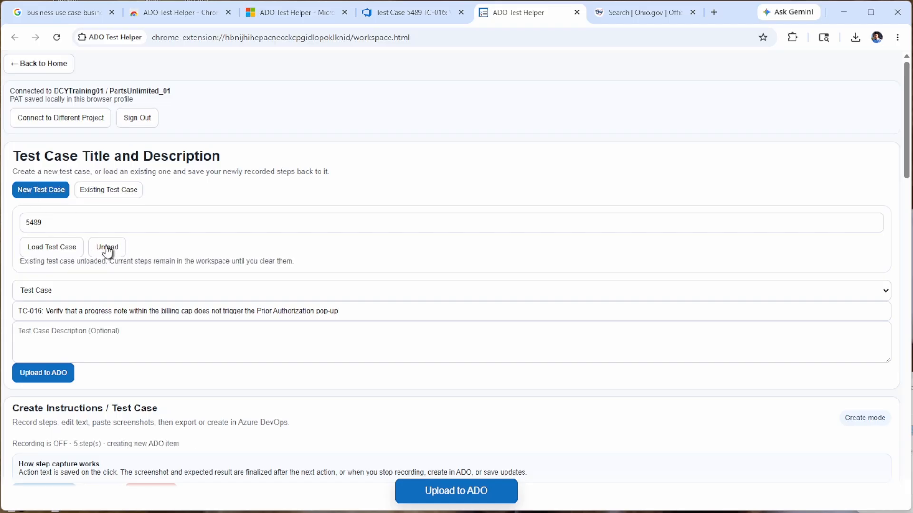
pyautogui.doubleClick(50, 226)
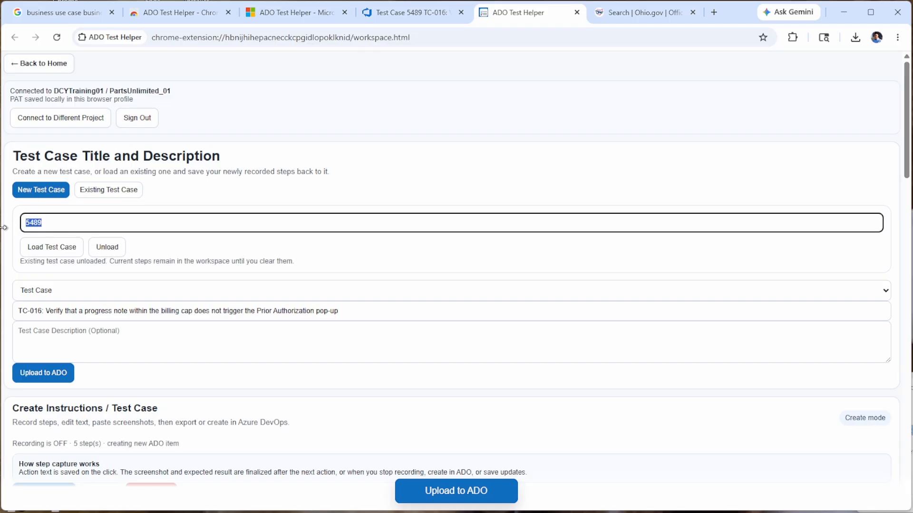
pyautogui.press('BackSpace')
pyautogui.scroll(-10, 26, 279)
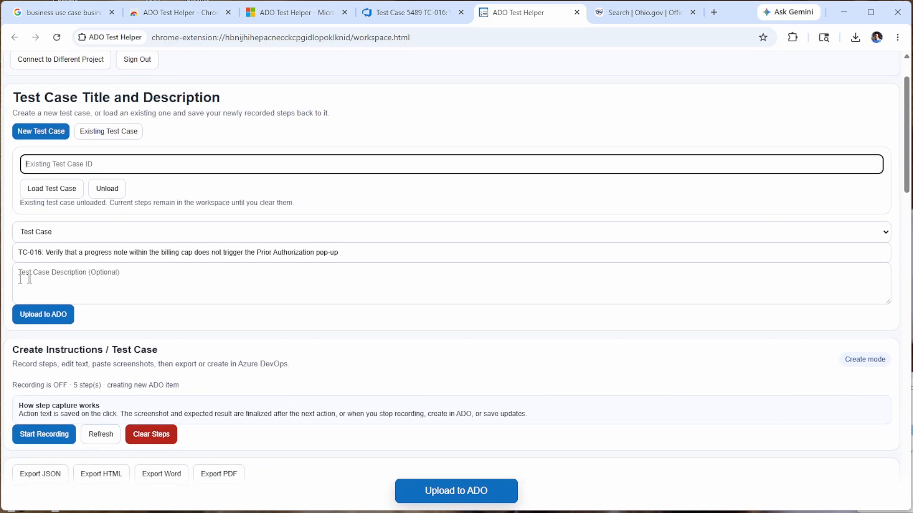
pyautogui.scroll(-10, 703, 282)
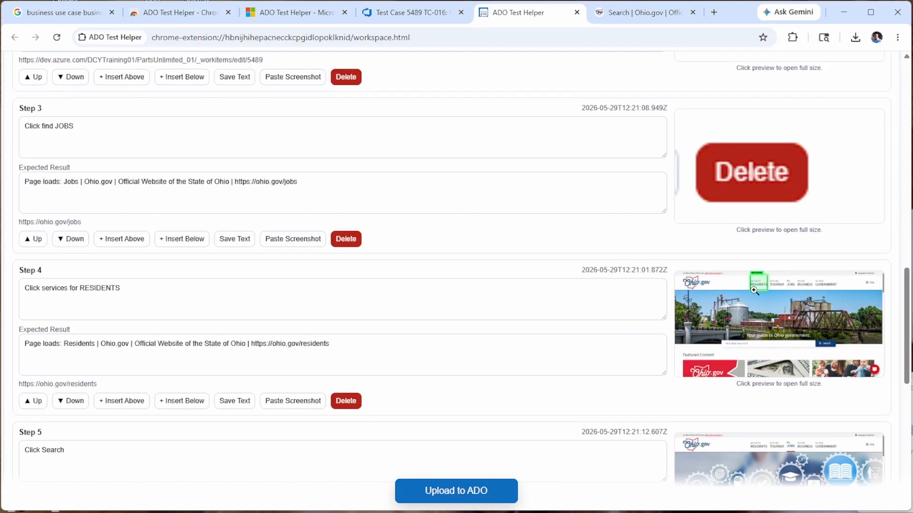
# Delete the "Click find JOBS" step and the step whose expected result mentions the enabled Approve button
pyautogui.scroll(5, 335, 314)
pyautogui.click(339, 292)
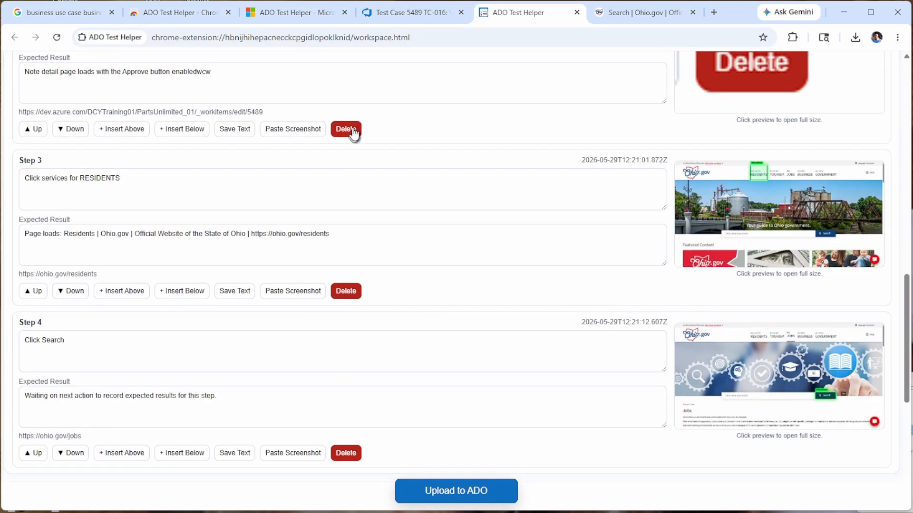
pyautogui.click(352, 130)
pyautogui.scroll(7, 372, 285)
pyautogui.scroll(-6, 721, 283)
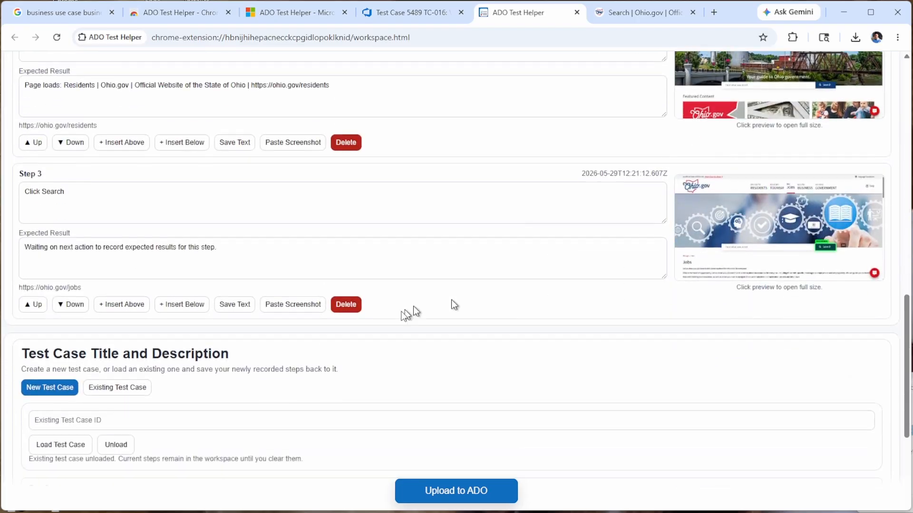
# Insert a step below "Click Search" with the action "ghdwgwefwe" and the expected result "wefwef"
pyautogui.click(170, 298)
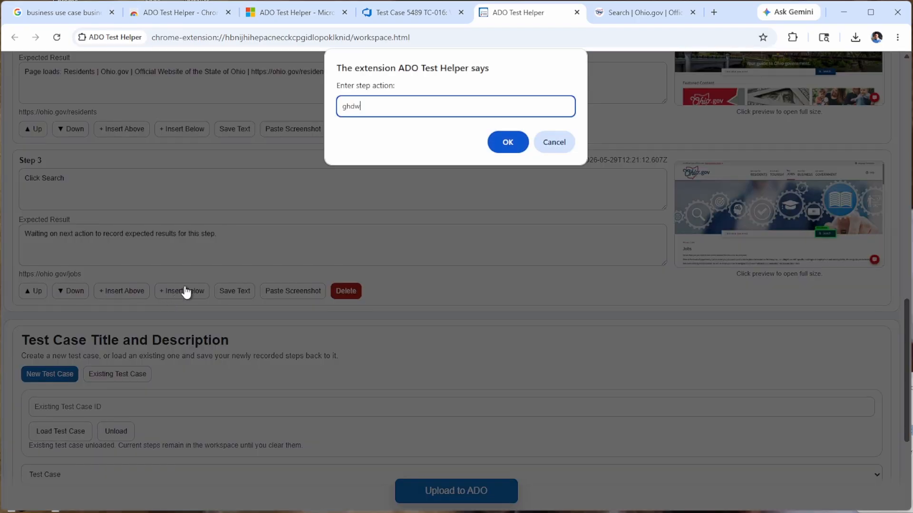
pyautogui.click(506, 141)
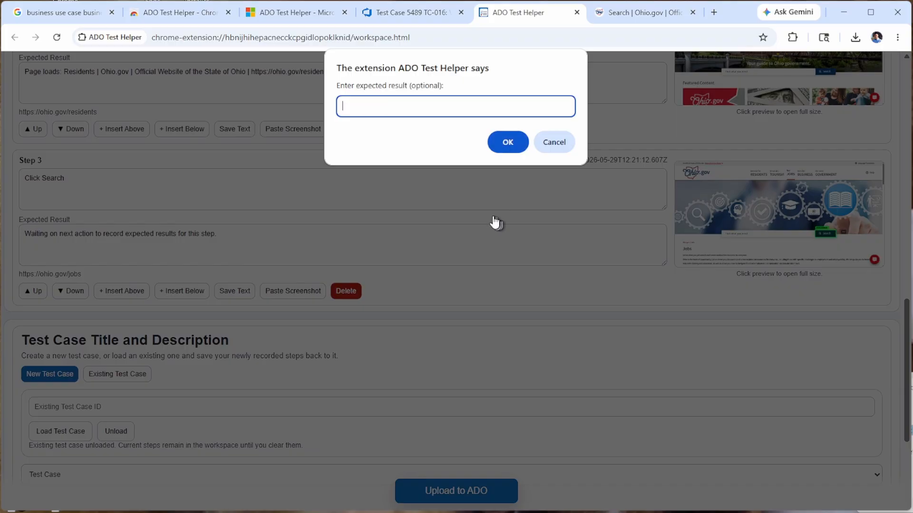
pyautogui.write('wefwef')
pyautogui.click(499, 138)
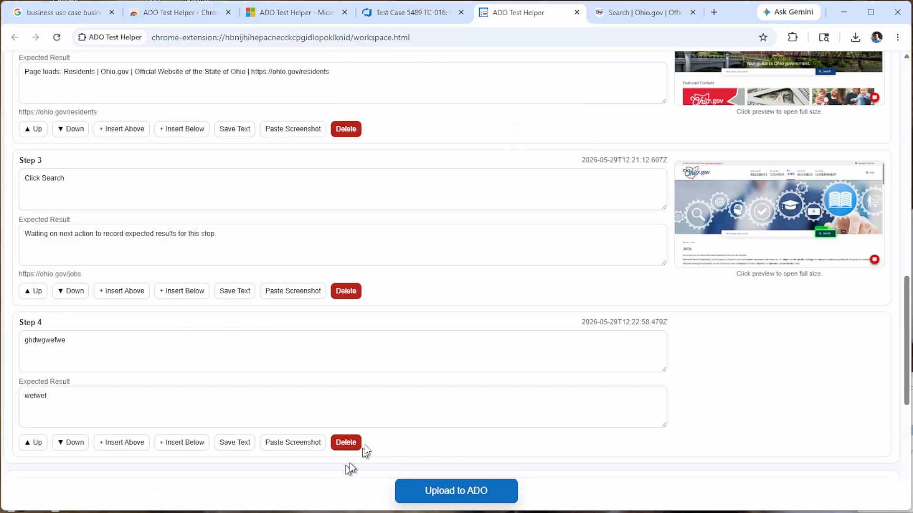
# Capture a small screen region around the step 3 preview and paste it as the screenshot of step 4
pyautogui.press('super+shift+s')
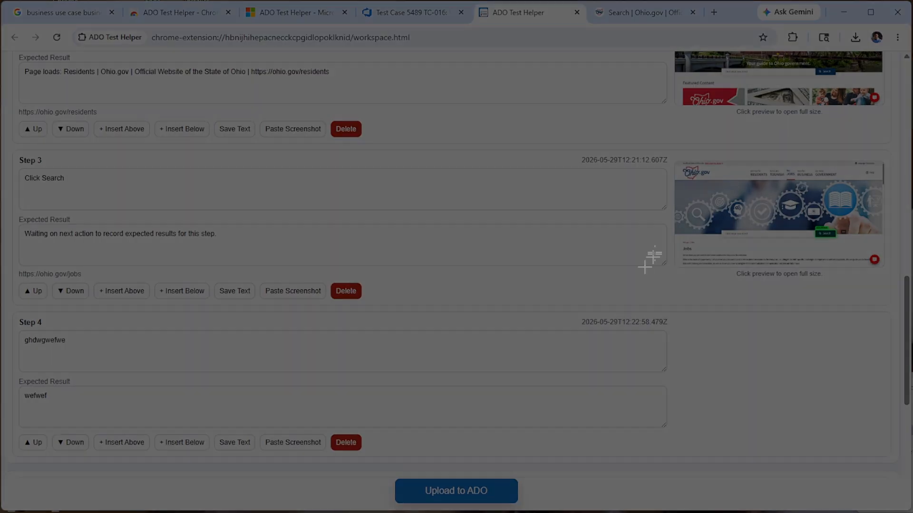
pyautogui.moveTo(623, 235); pyautogui.dragTo(729, 301)
pyautogui.click(310, 445)
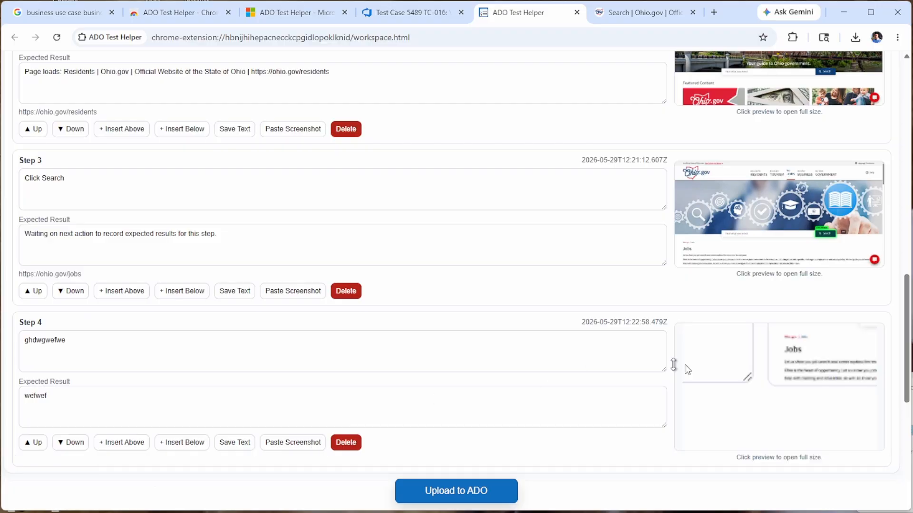
# Choose Test Case as the item type for the new test case
pyautogui.scroll(13, 201, 402)
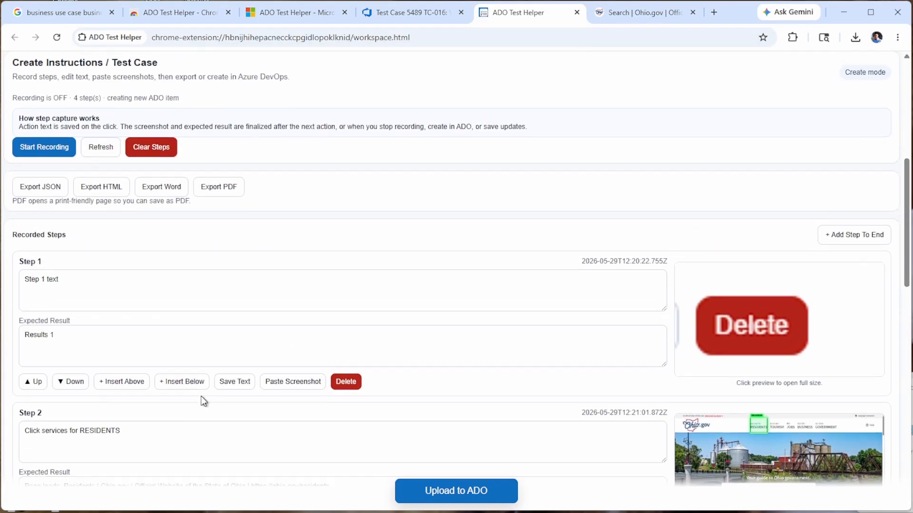
pyautogui.scroll(3, 41, 254)
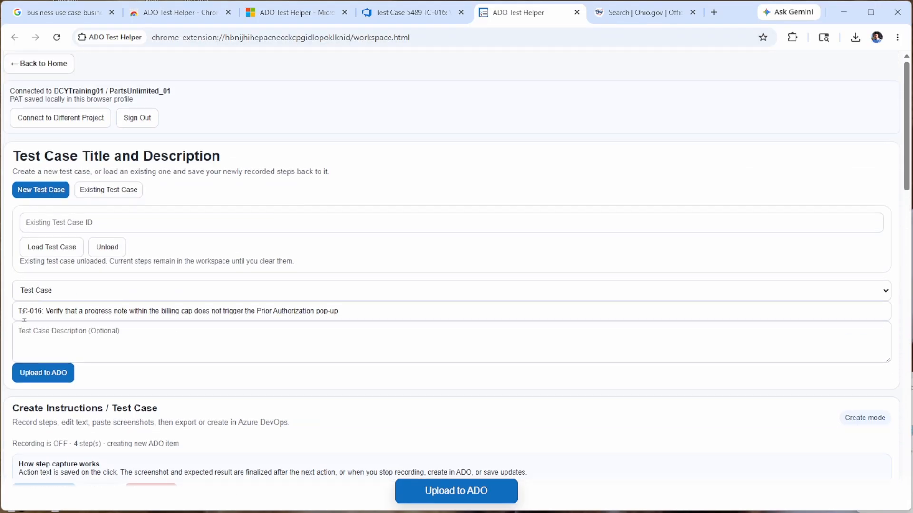
pyautogui.click(111, 313)
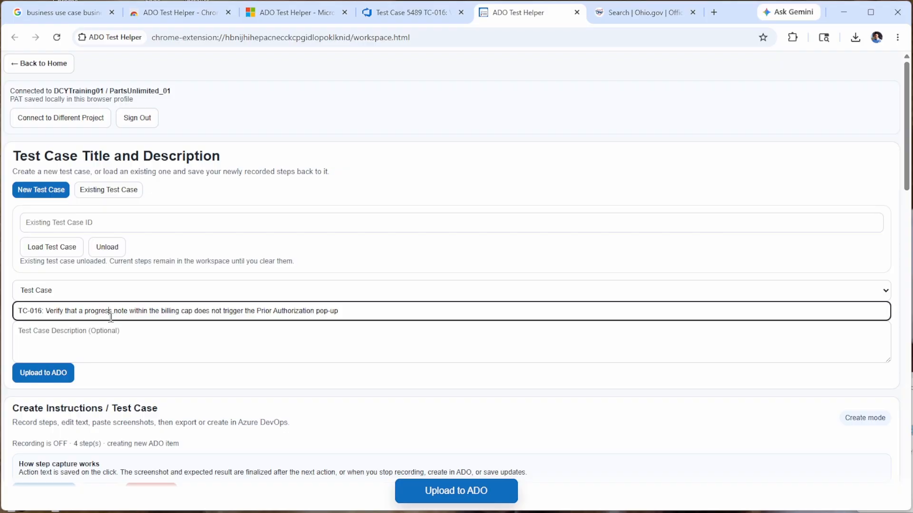
pyautogui.scroll(-20, 77, 343)
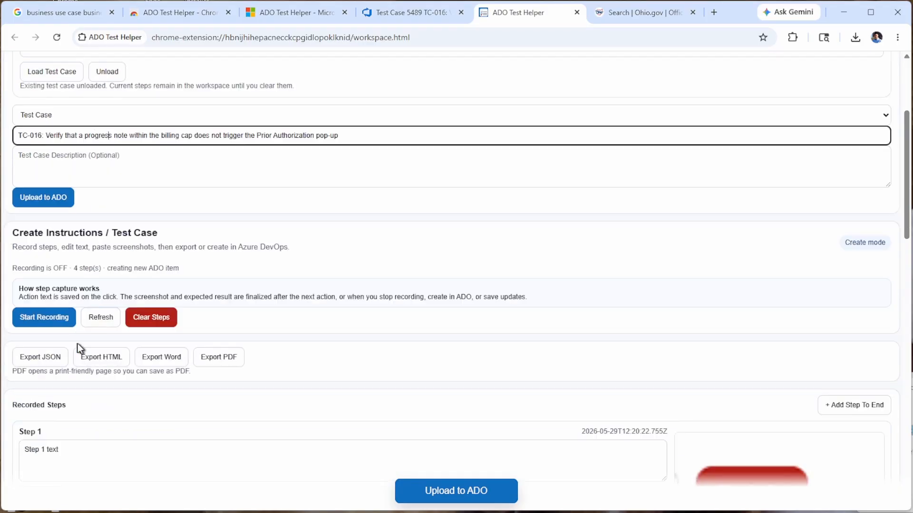
pyautogui.click(52, 283)
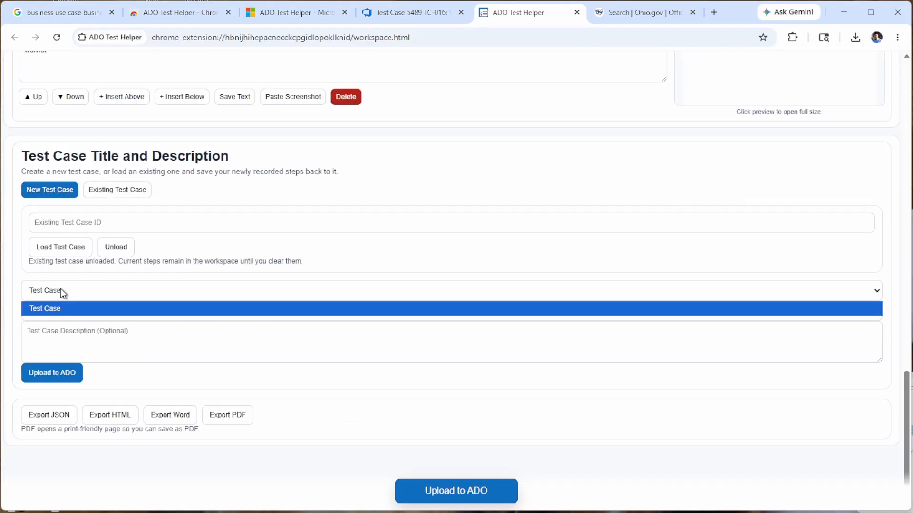
pyautogui.click(67, 308)
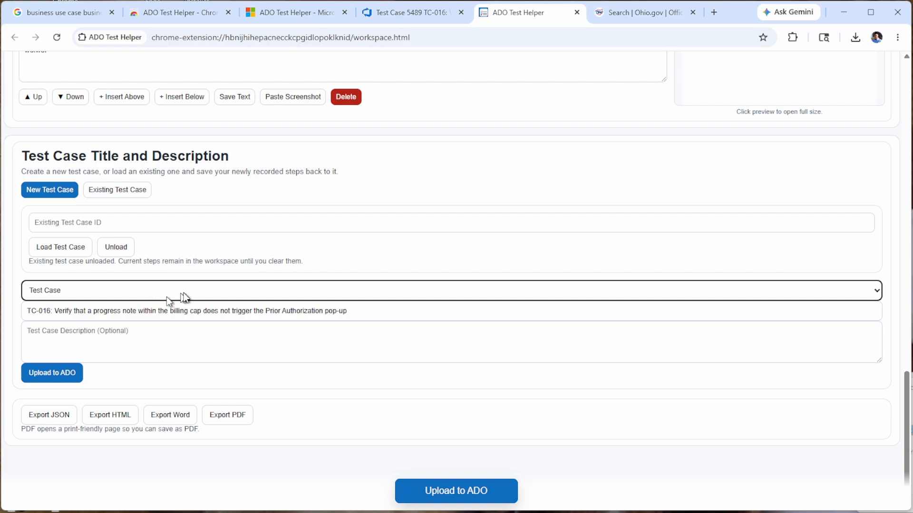
# Replace the test case title with the presenter's first name plus "Test", and enter "Desc" as the description
pyautogui.click(185, 230)
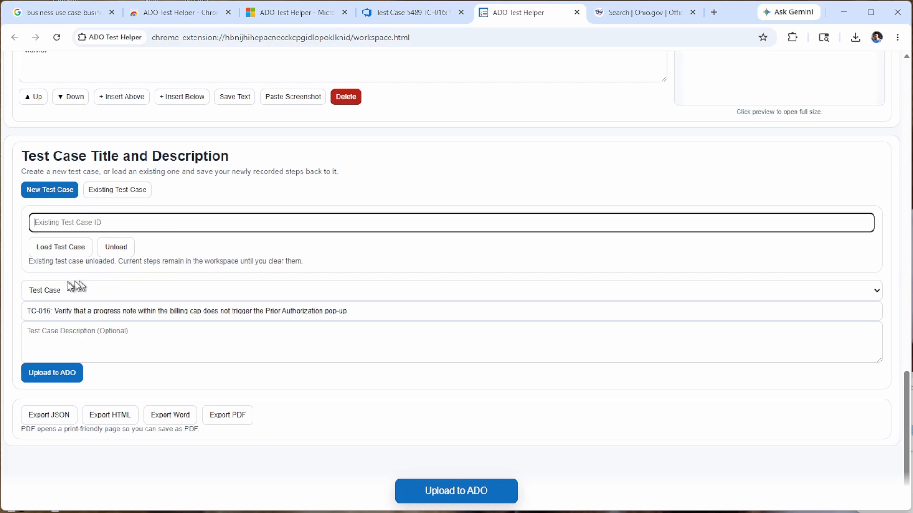
pyautogui.click(119, 311)
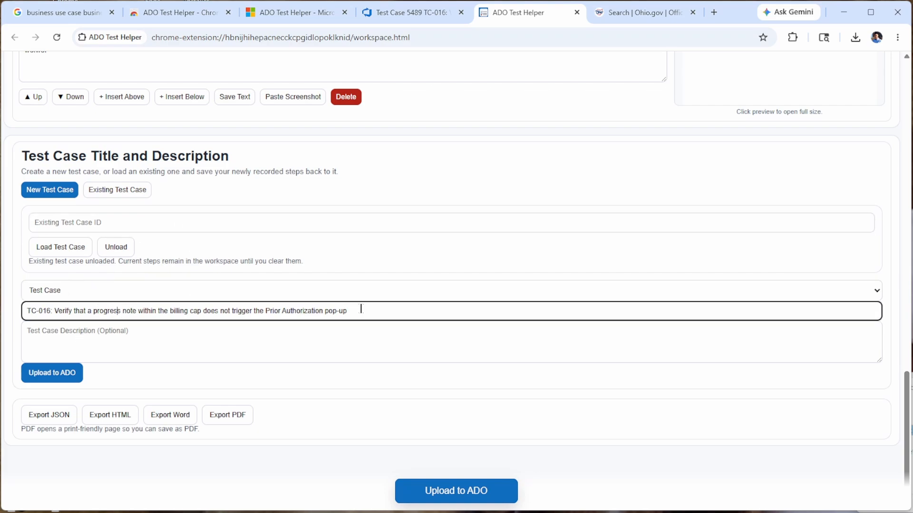
pyautogui.moveTo(361, 309); pyautogui.dragTo(4, 312)
pyautogui.write('Gary Test')
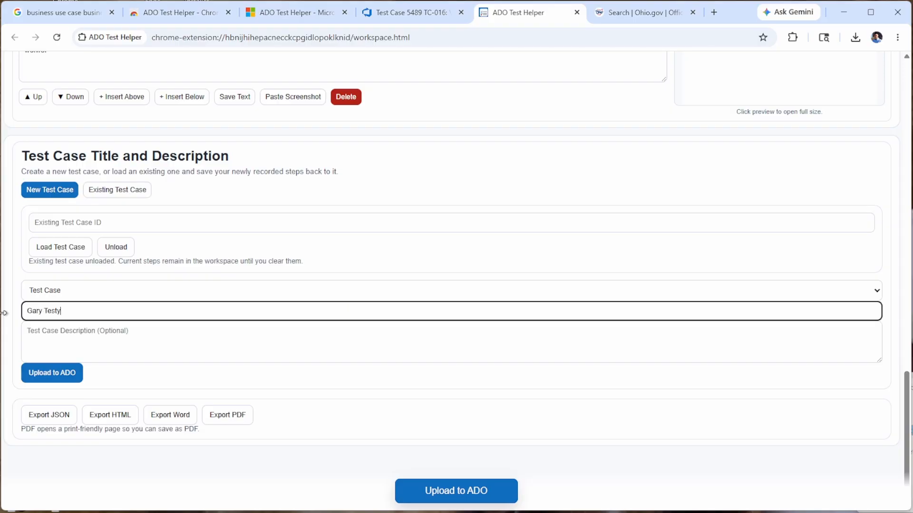
pyautogui.click(84, 340)
pyautogui.write('Desc')
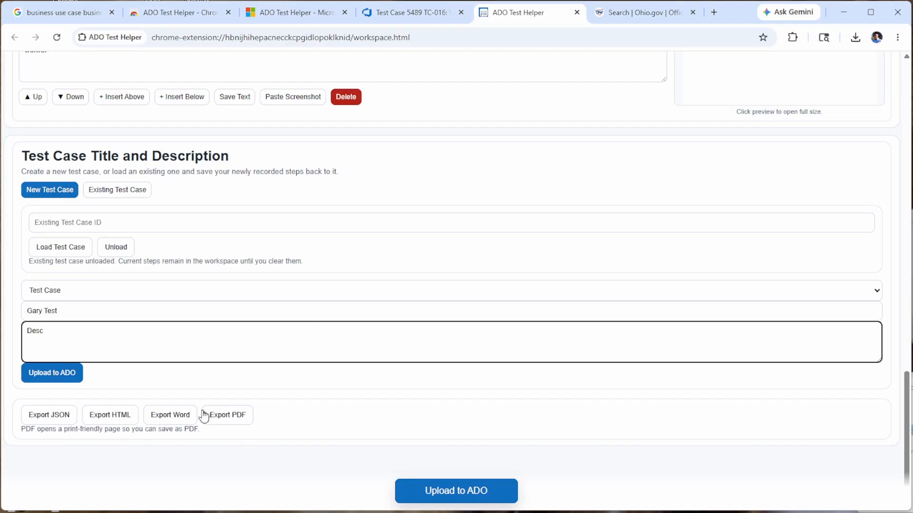
# Export the test case as a PDF, look through the print preview and export page without saving, and close it
pyautogui.click(232, 418)
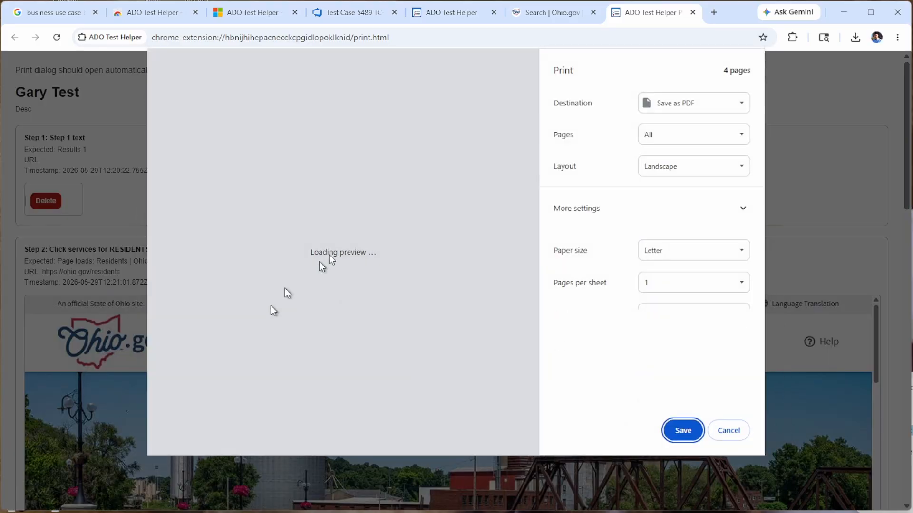
pyautogui.scroll(-15, 304, 178)
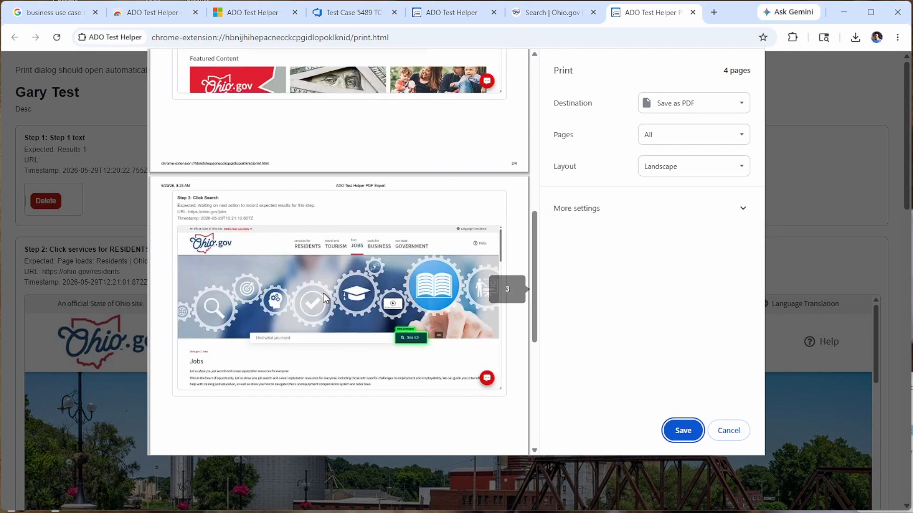
pyautogui.scroll(15, 443, 298)
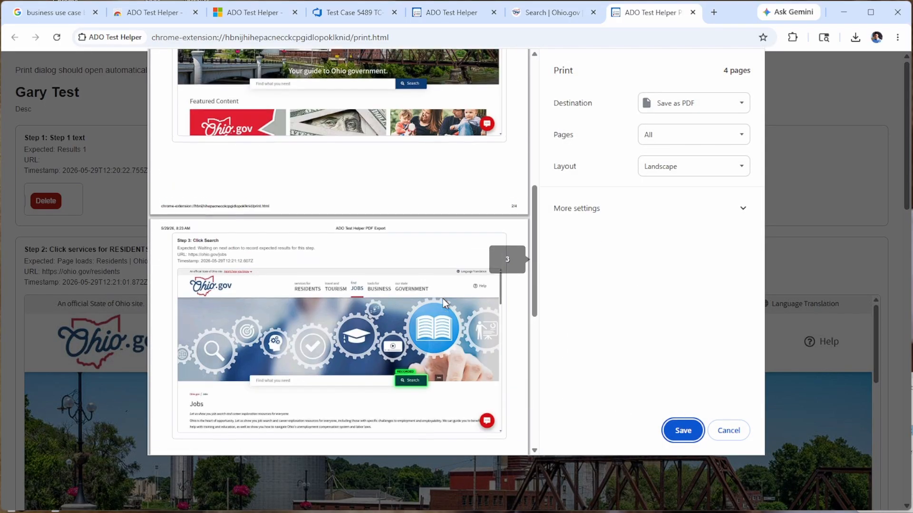
pyautogui.scroll(-15, 271, 212)
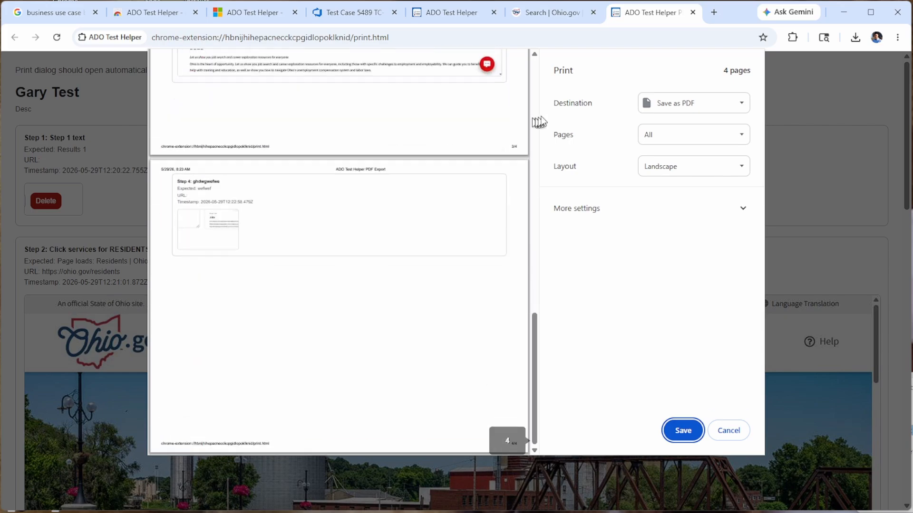
pyautogui.click(742, 437)
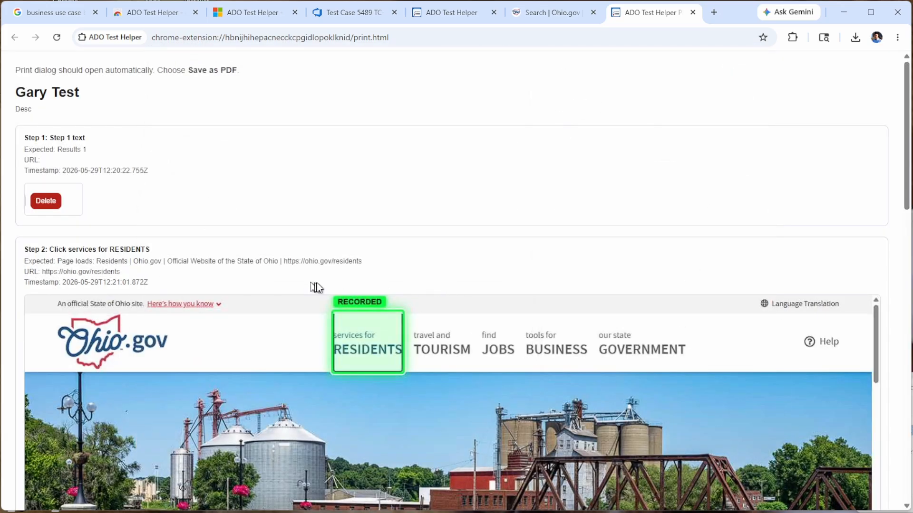
pyautogui.scroll(-20, 340, 261)
pyautogui.scroll(20, 360, 259)
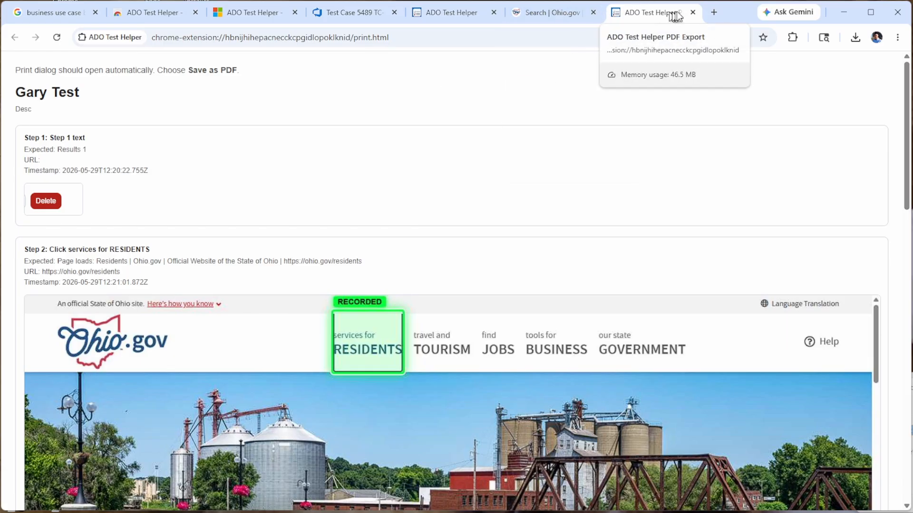
pyautogui.click(692, 13)
# Upload the new test case to Azure DevOps and review its steps, expected results and attachments there
pyautogui.click(527, 12)
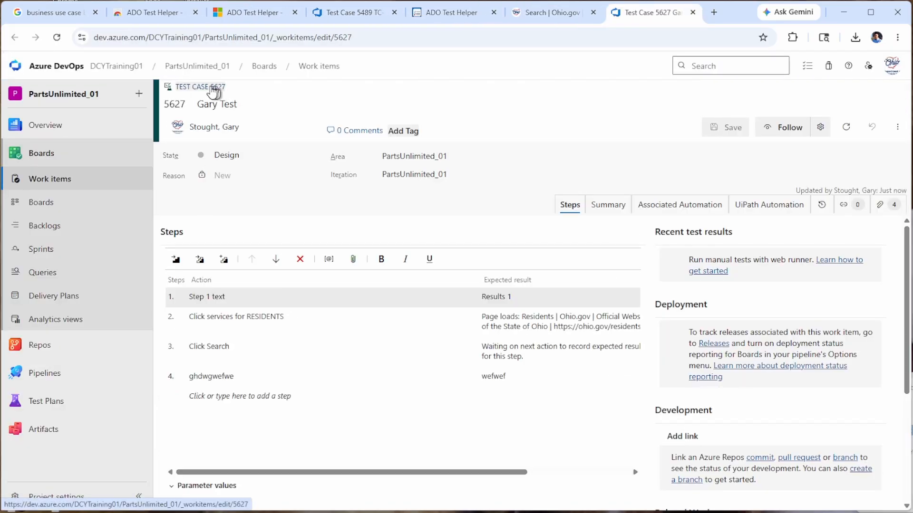
pyautogui.moveTo(326, 472); pyautogui.dragTo(462, 471)
pyautogui.scroll(-4, 539, 395)
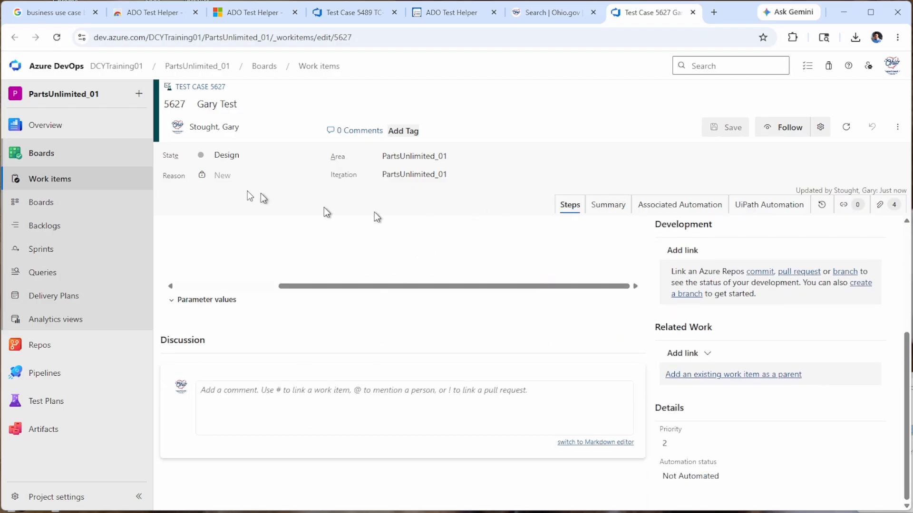
pyautogui.scroll(4, 295, 267)
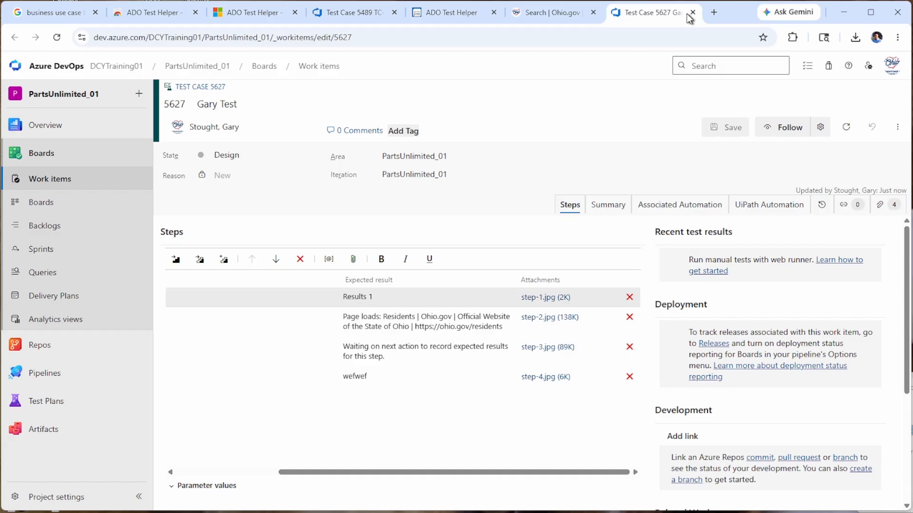
# Copy the ID of the new test case in Azure DevOps
pyautogui.doubleClick(174, 104)
pyautogui.rightClick(174, 110)
pyautogui.click(190, 118)
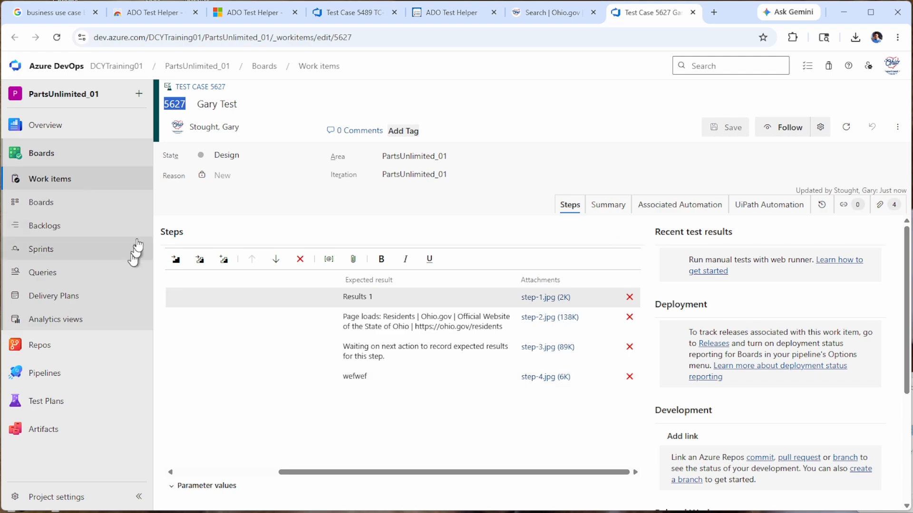
# Switch back to ADO Test Helper and clear all recorded steps from the workspace
pyautogui.click(454, 11)
pyautogui.click(595, 301)
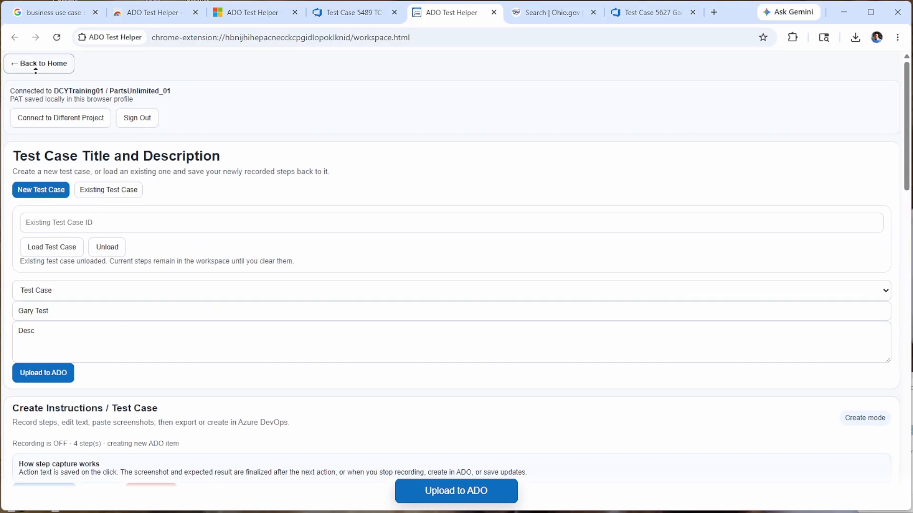
pyautogui.scroll(-9, 112, 351)
pyautogui.scroll(3, 144, 154)
pyautogui.scroll(-6, 169, 346)
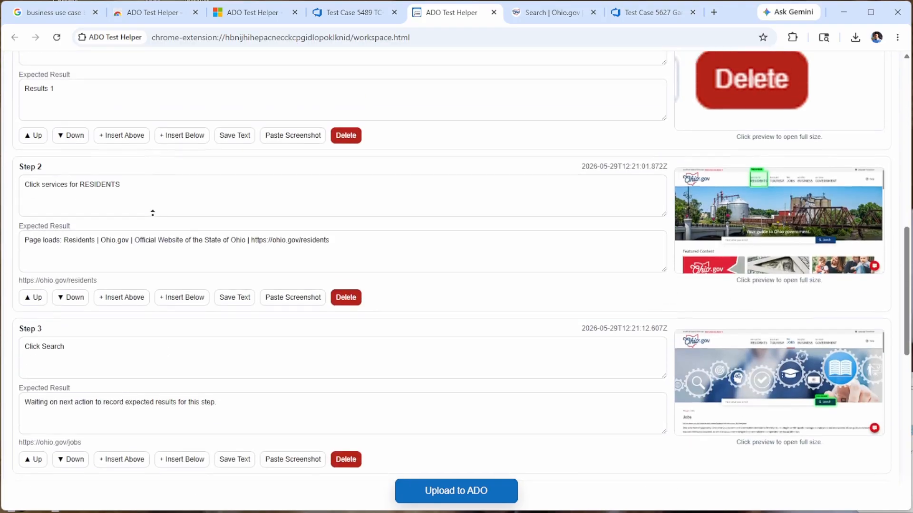
pyautogui.scroll(8, 153, 212)
pyautogui.scroll(-1, 143, 246)
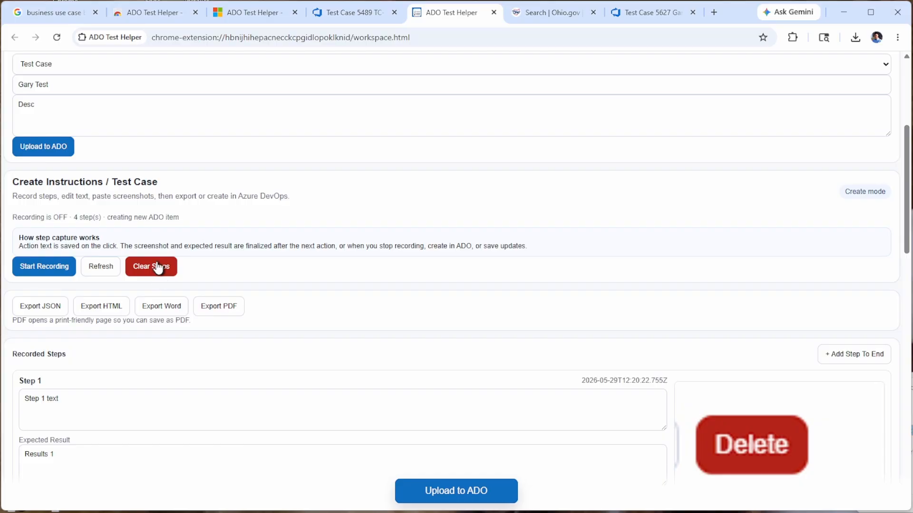
pyautogui.click(159, 264)
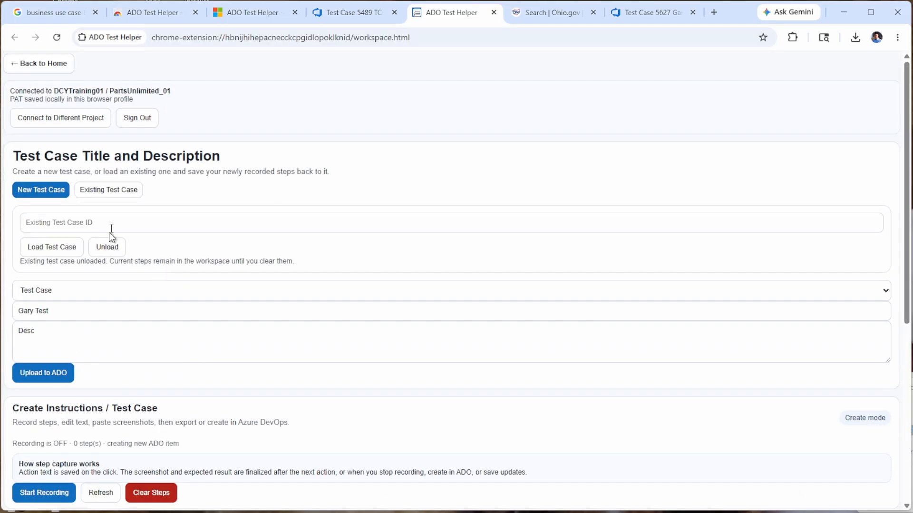
# Open Test Runs from the ADO Test Helper home dashboard, and open Suite 2 of Plan 1 in Azure DevOps Test Plans
pyautogui.click(44, 65)
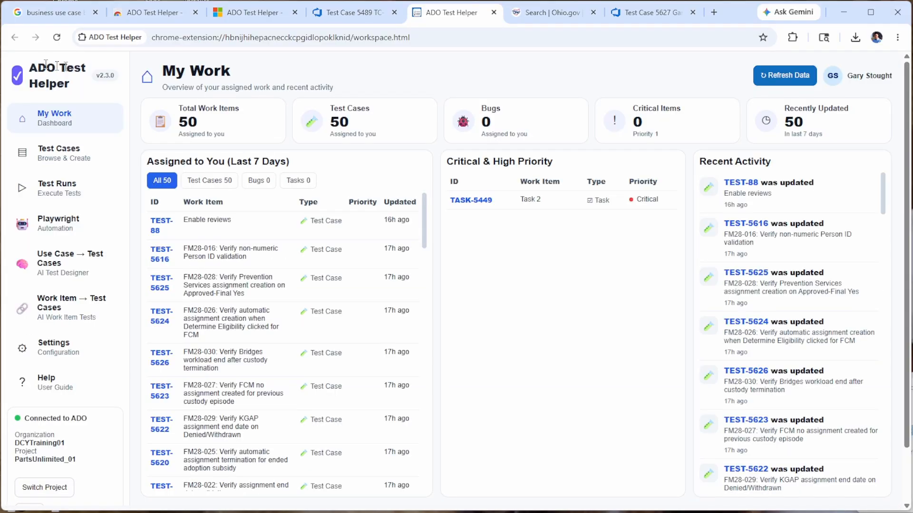
pyautogui.click(53, 193)
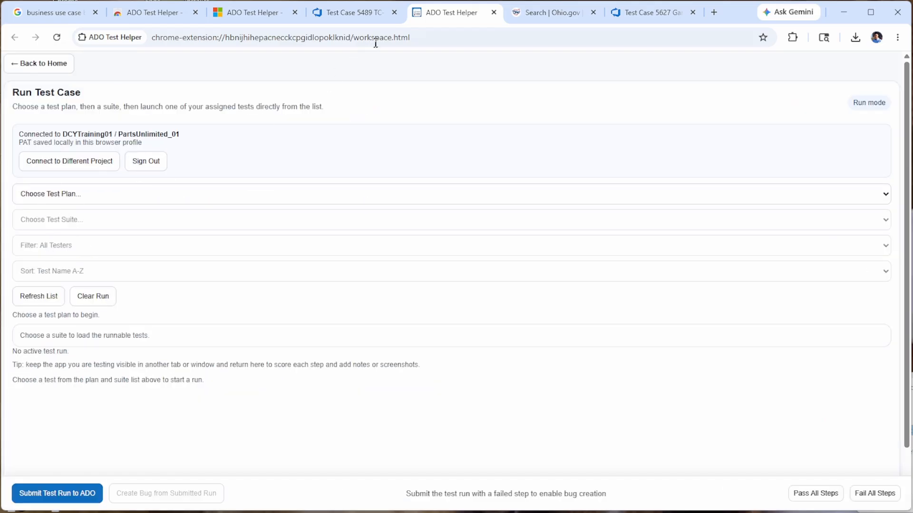
pyautogui.click(632, 15)
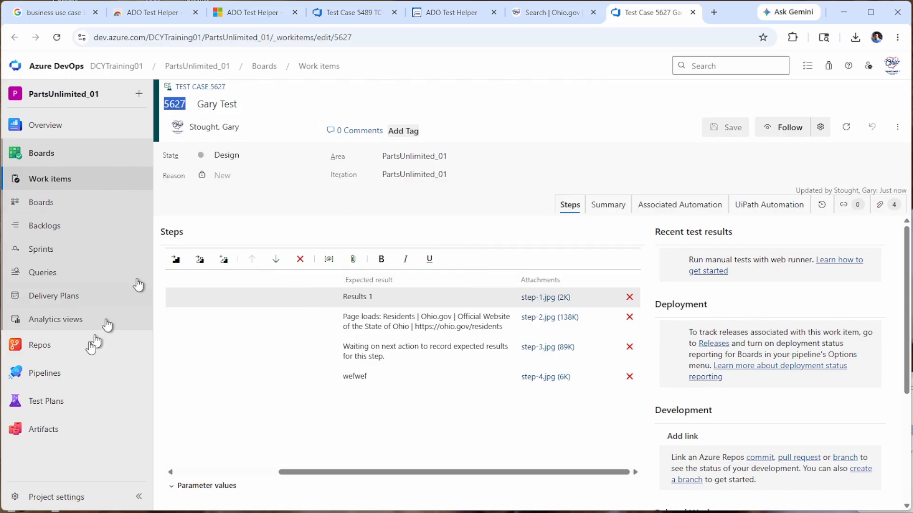
pyautogui.click(56, 402)
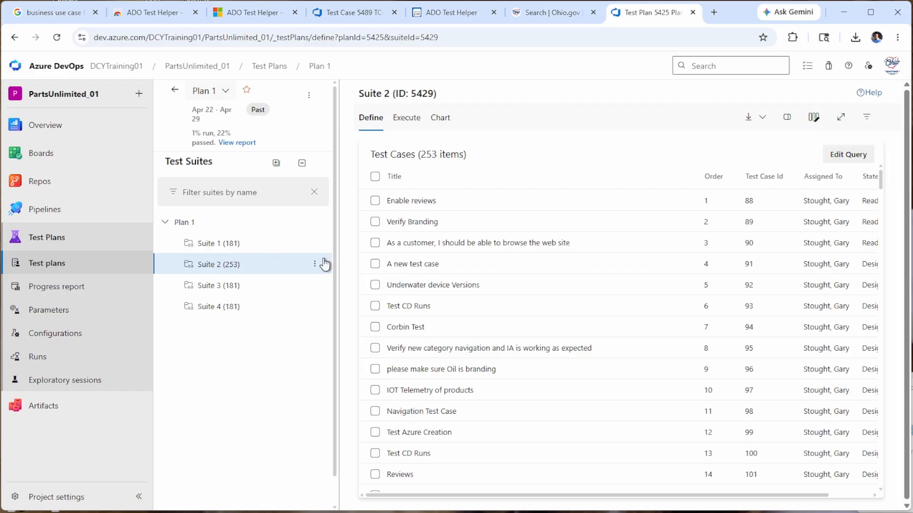
# Try to create a query-based suite in Plan 1 that filters on ID = 5627, running the query first, and cancel the suite
pyautogui.click(314, 263)
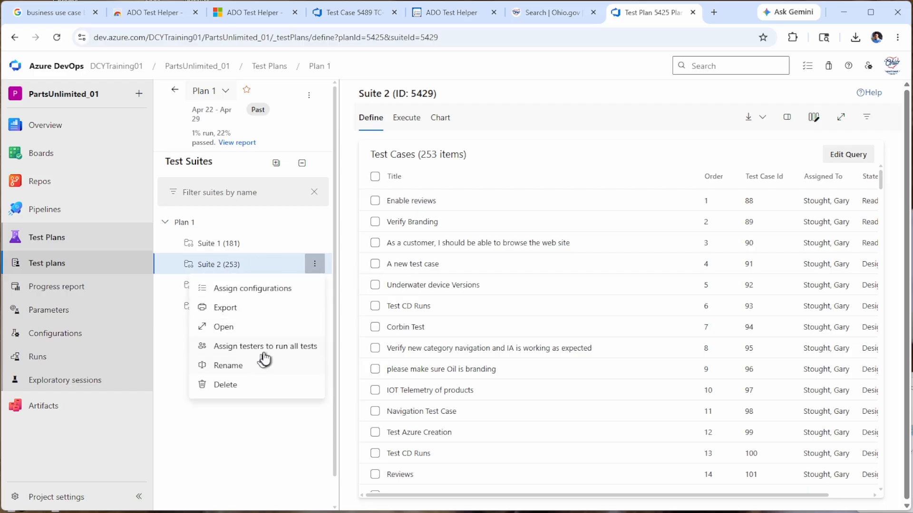
pyautogui.click(213, 243)
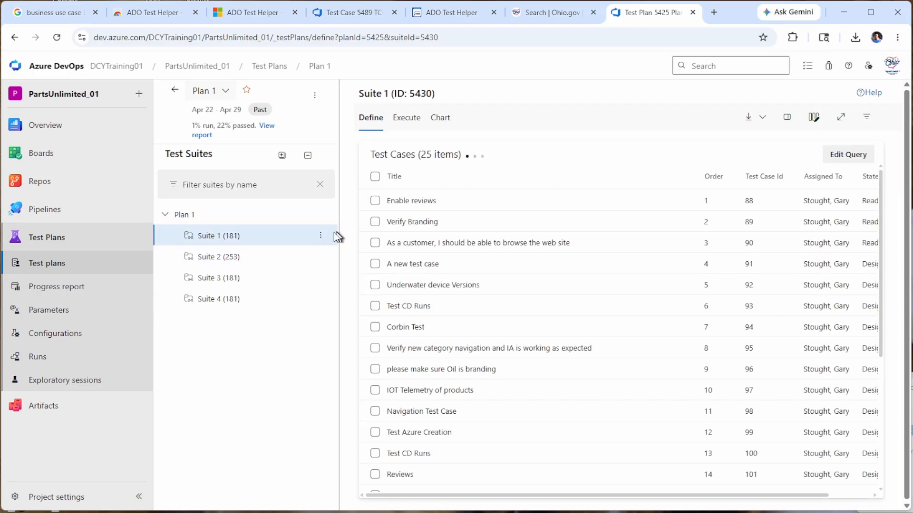
pyautogui.click(320, 238)
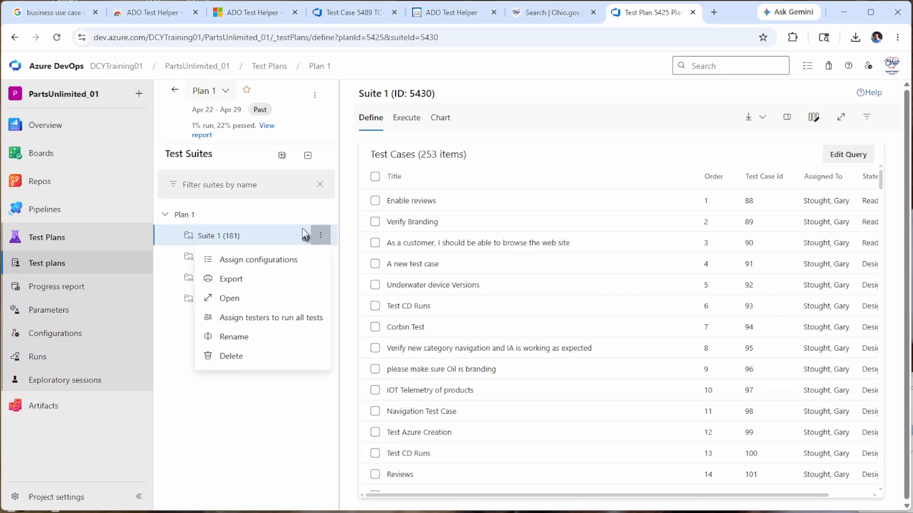
pyautogui.click(321, 215)
pyautogui.moveTo(288, 247)
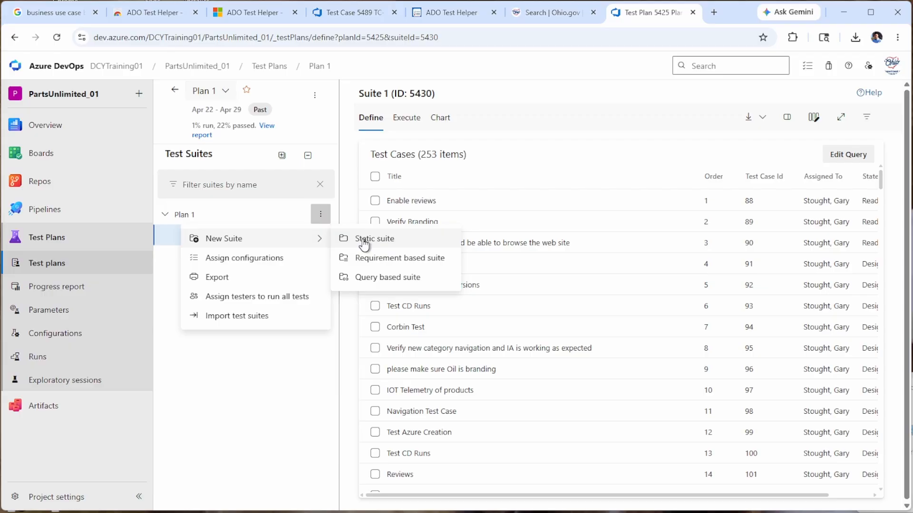
pyautogui.click(373, 277)
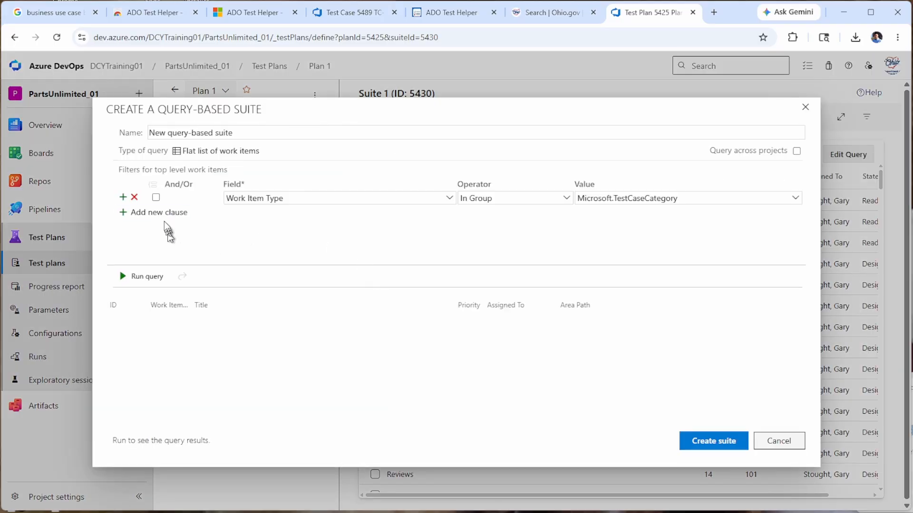
pyautogui.moveTo(286, 199); pyautogui.dragTo(228, 199)
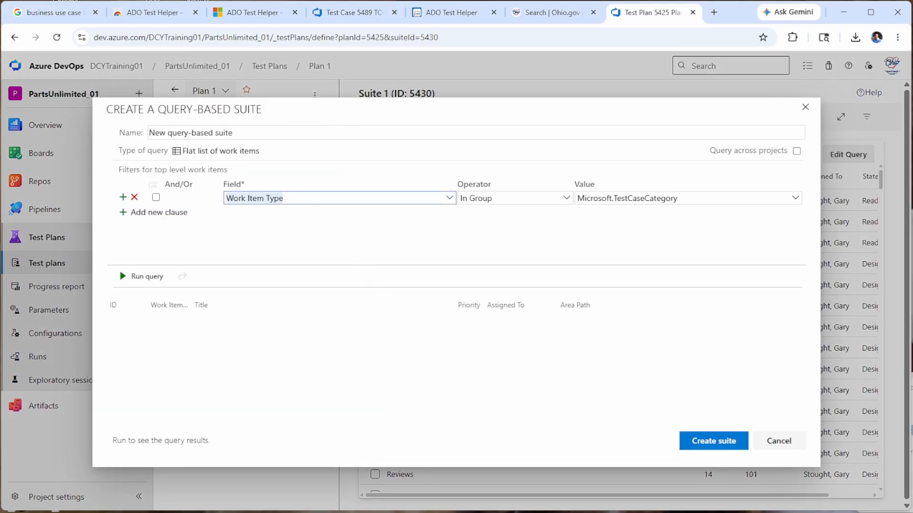
pyautogui.write('ID')
pyautogui.click(676, 199)
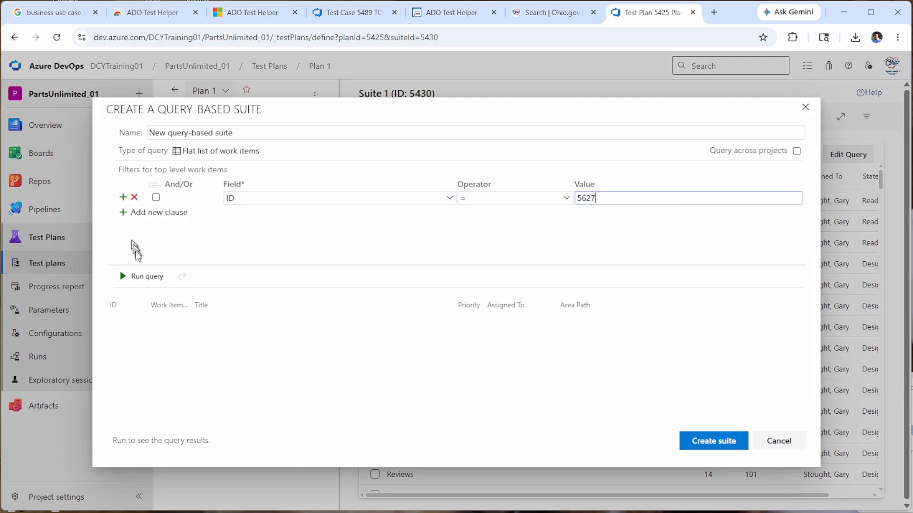
pyautogui.click(142, 276)
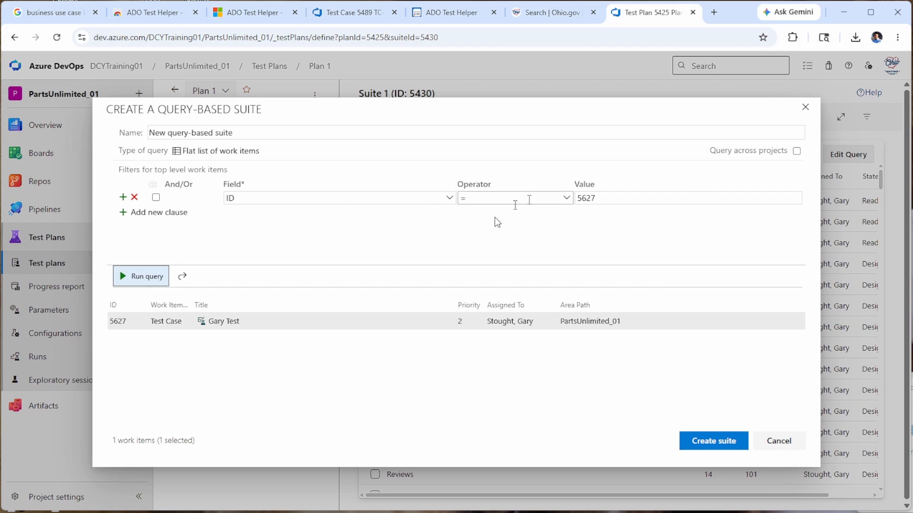
pyautogui.click(714, 442)
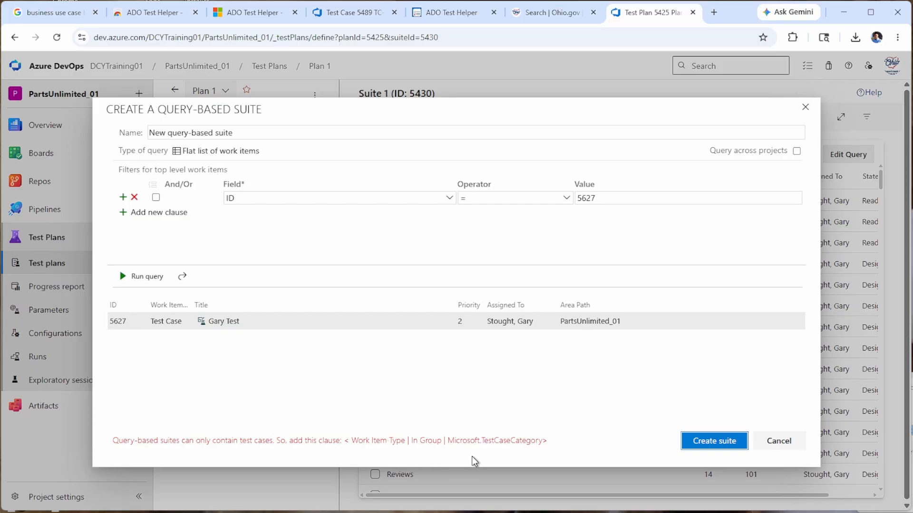
pyautogui.click(777, 442)
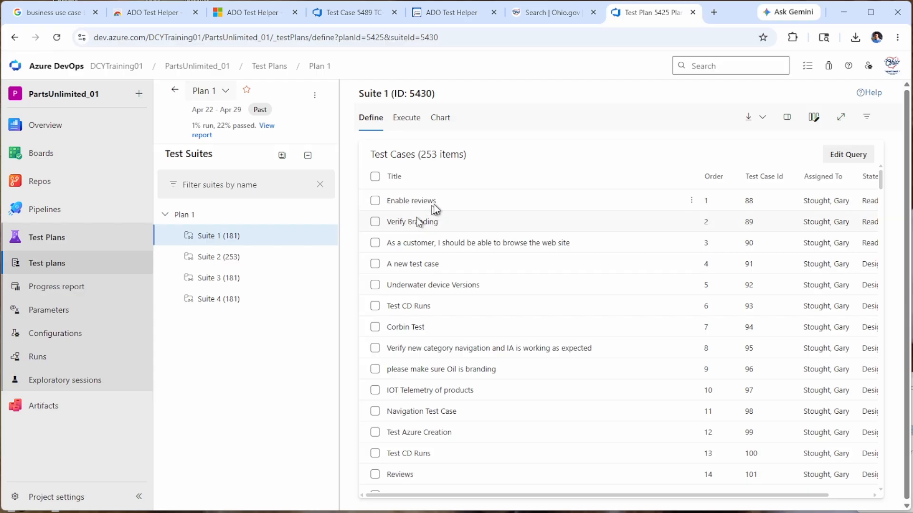
# Compare the test plans listed in Azure DevOps with the plan choices offered in ADO Test Helper
pyautogui.click(452, 13)
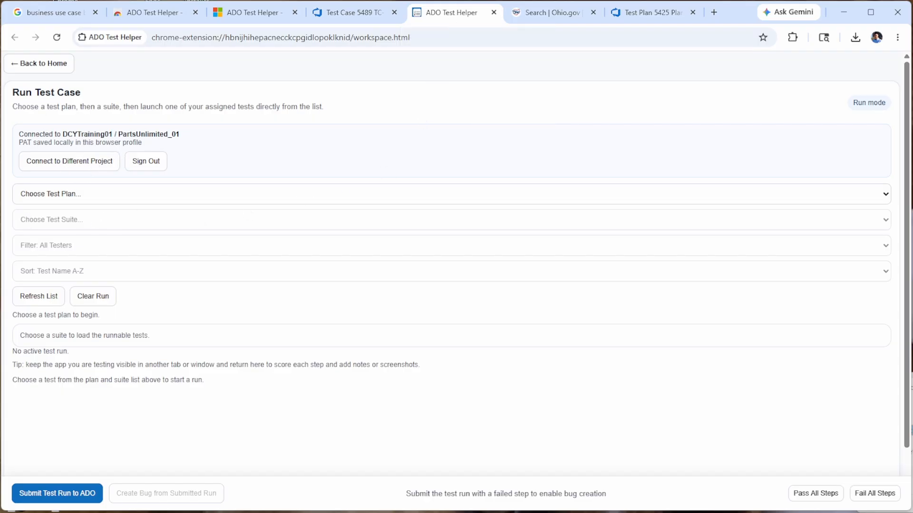
pyautogui.click(666, 12)
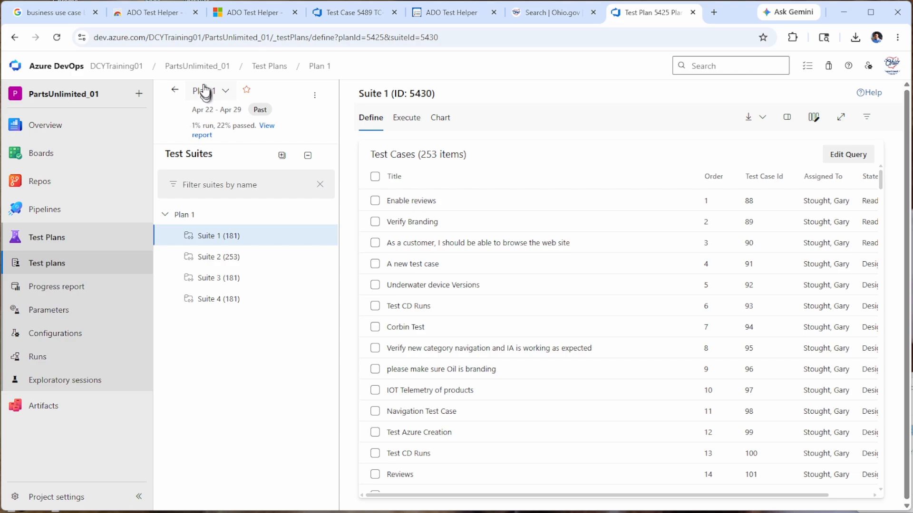
pyautogui.click(174, 90)
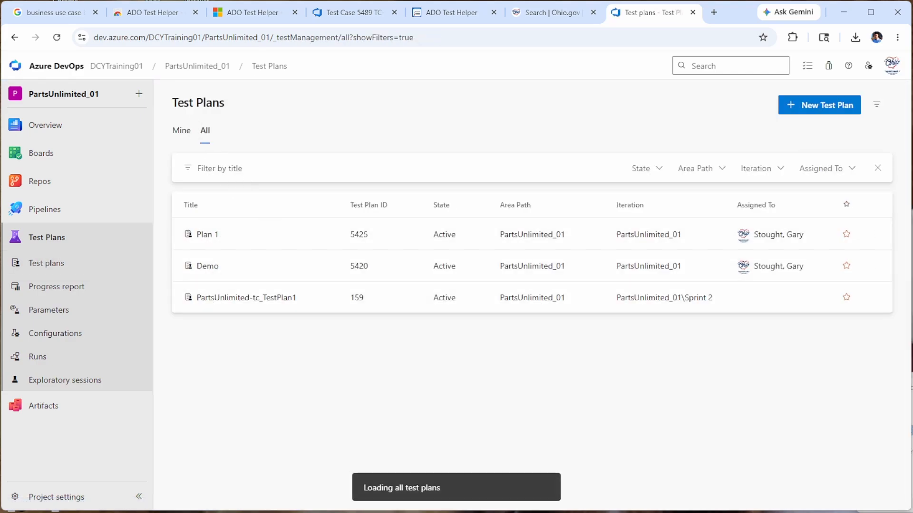
pyautogui.click(474, 14)
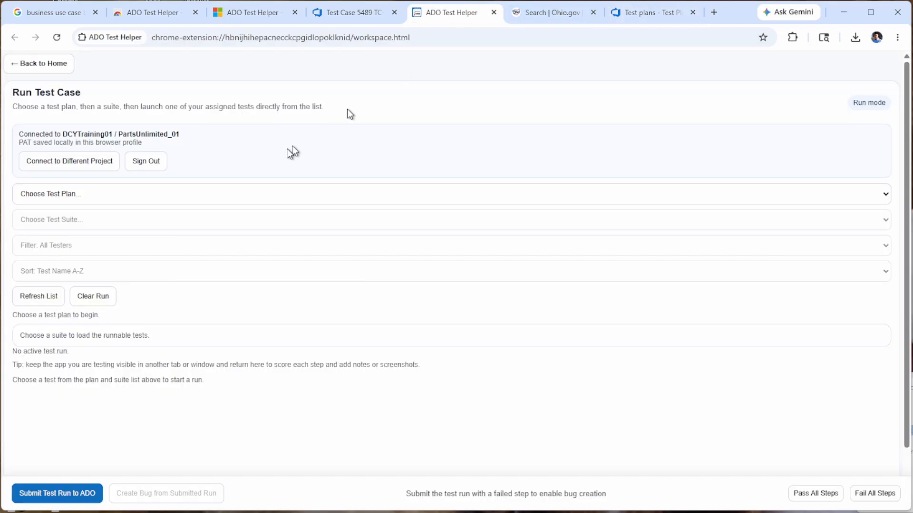
pyautogui.click(68, 196)
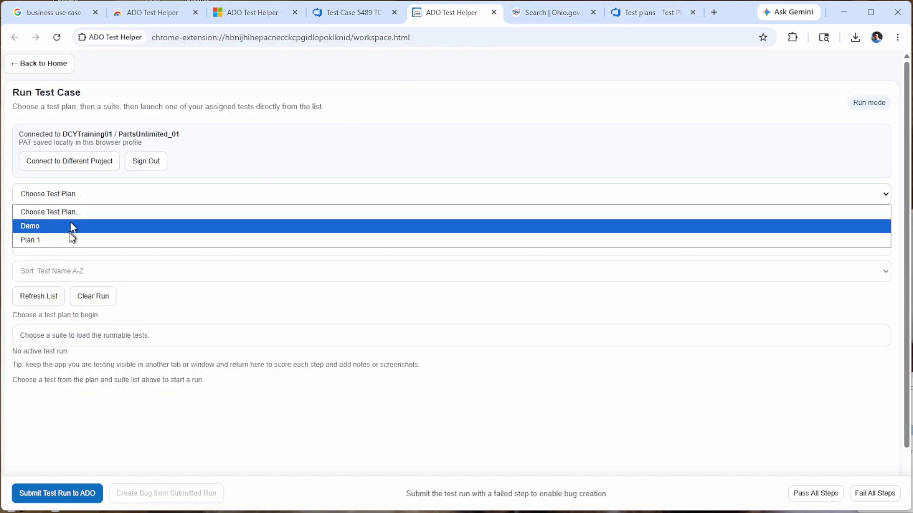
pyautogui.click(652, 13)
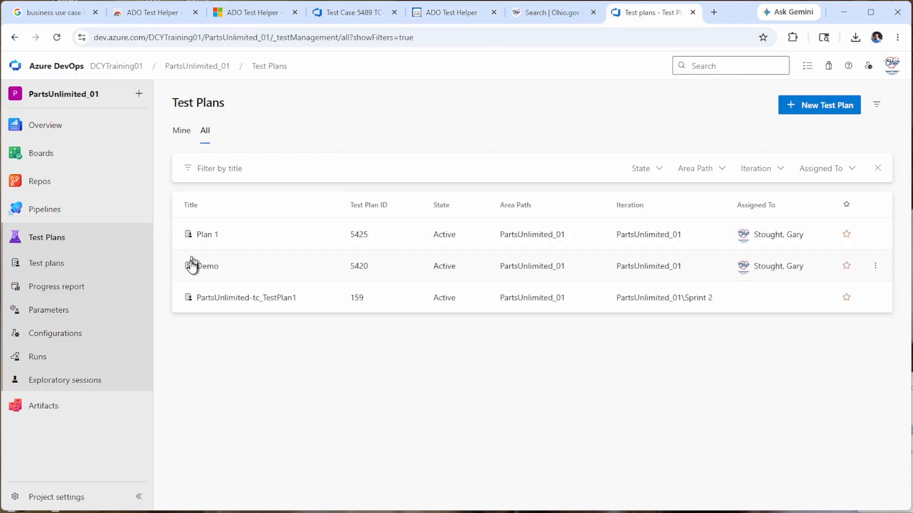
# Open Plan 1 in Azure DevOps and look through Suite 2, Suite 3 and Suite 4
pyautogui.click(211, 237)
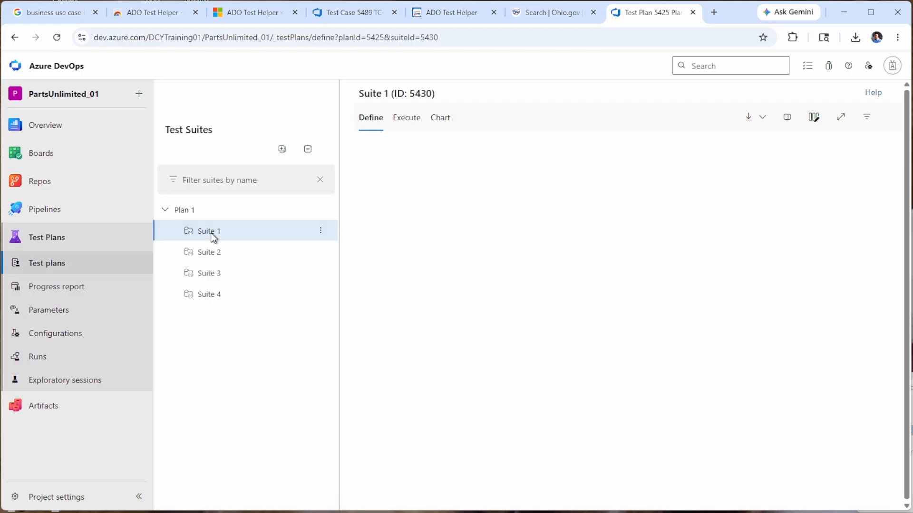
pyautogui.click(212, 257)
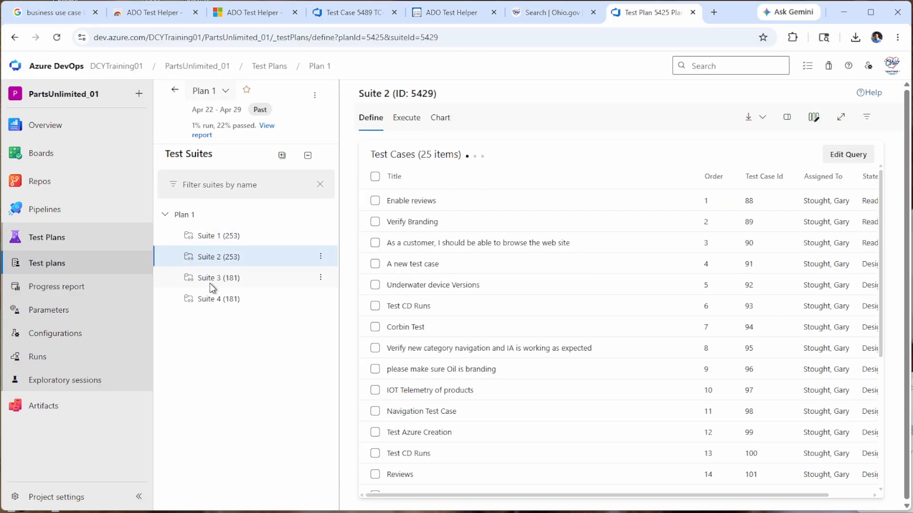
pyautogui.click(210, 281)
pyautogui.click(215, 301)
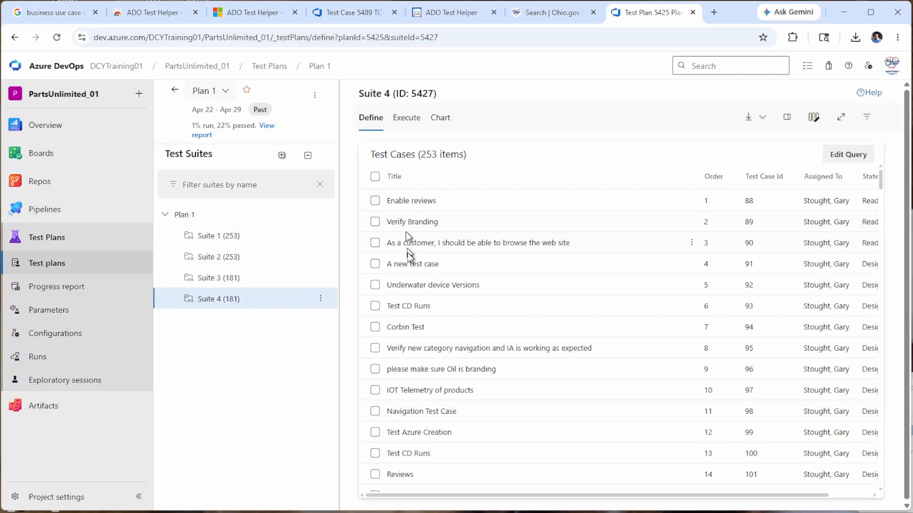
# Switch to ADO Test Helper and load the tests of Plan 1 / Suite 2 for running
pyautogui.click(463, 15)
pyautogui.click(61, 194)
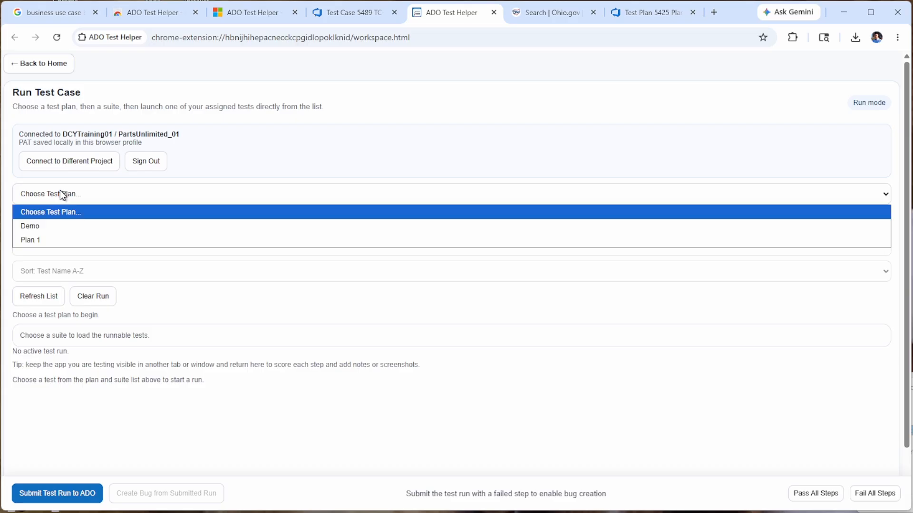
pyautogui.click(84, 242)
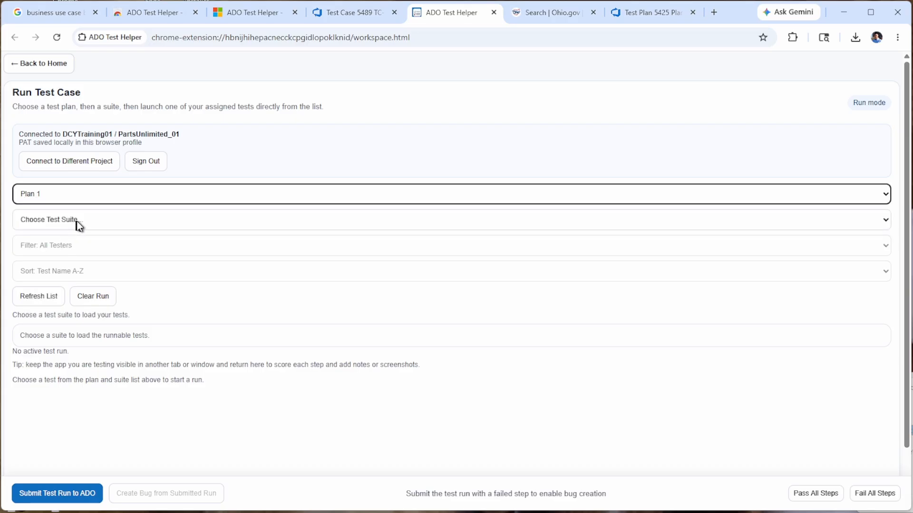
pyautogui.click(75, 221)
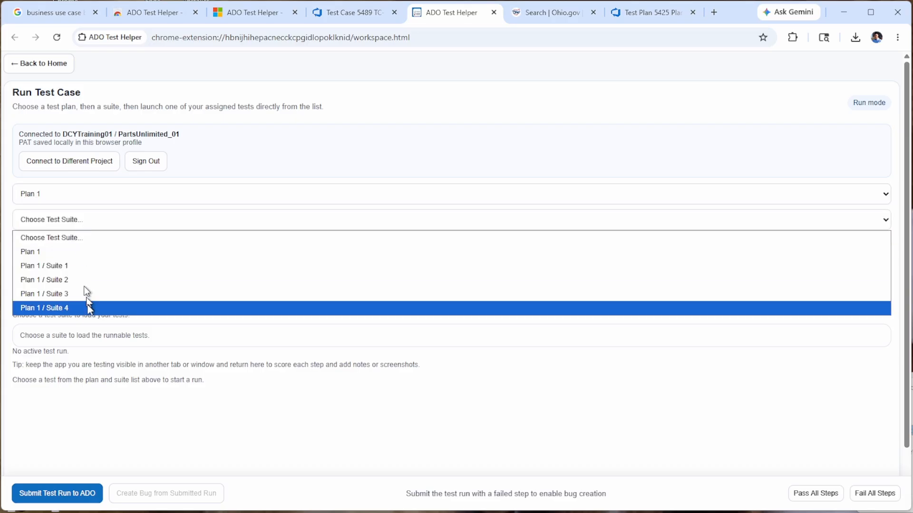
pyautogui.click(149, 280)
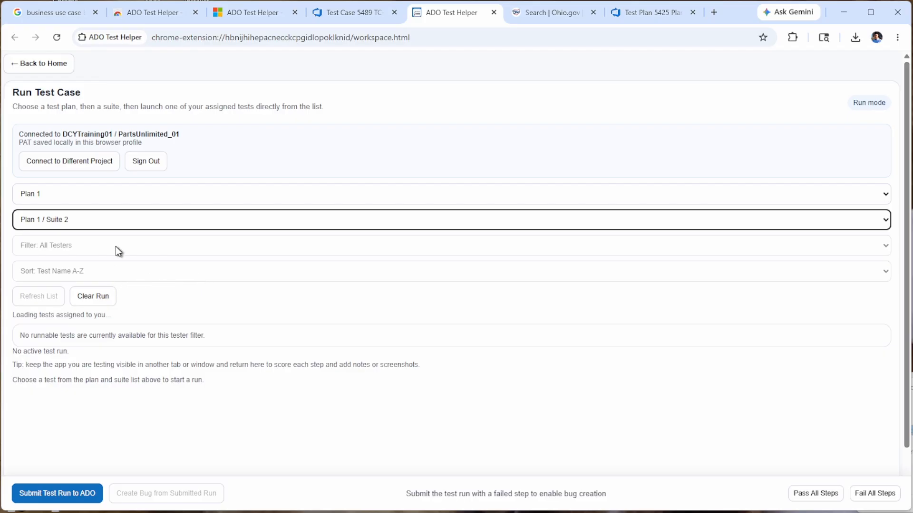
# Filter the loaded test list to the named tester instead of all testers
pyautogui.click(172, 241)
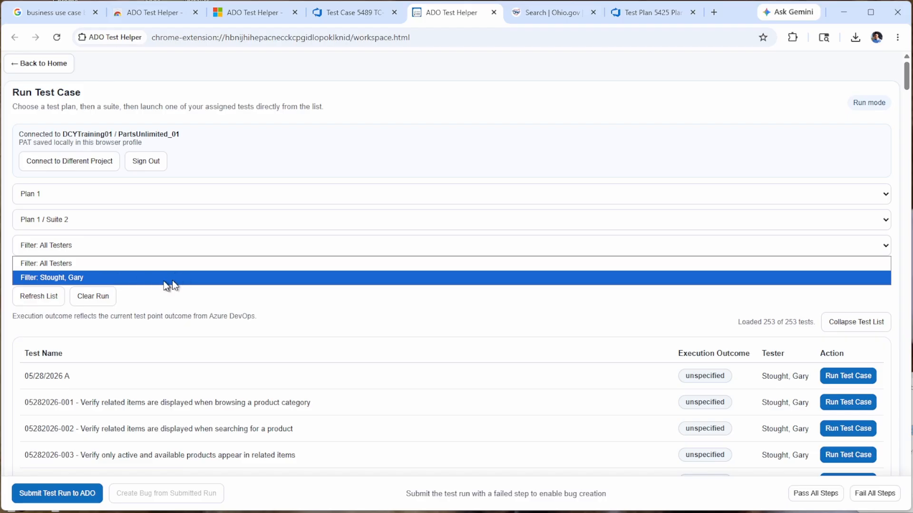
pyautogui.click(348, 307)
pyautogui.scroll(-2, 204, 245)
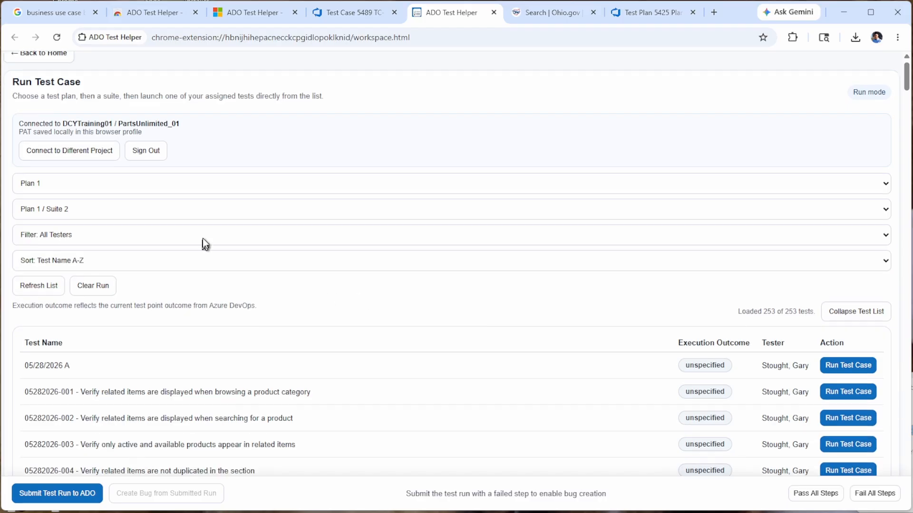
pyautogui.click(214, 187)
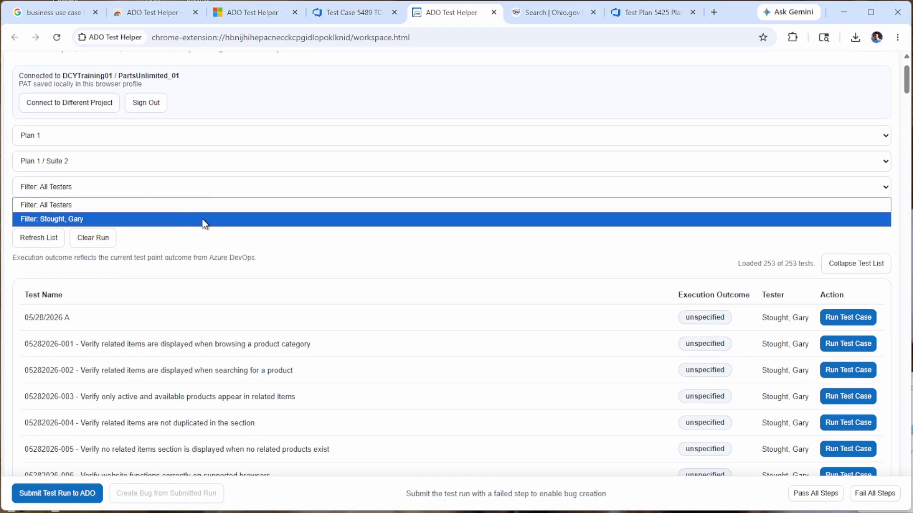
pyautogui.click(317, 221)
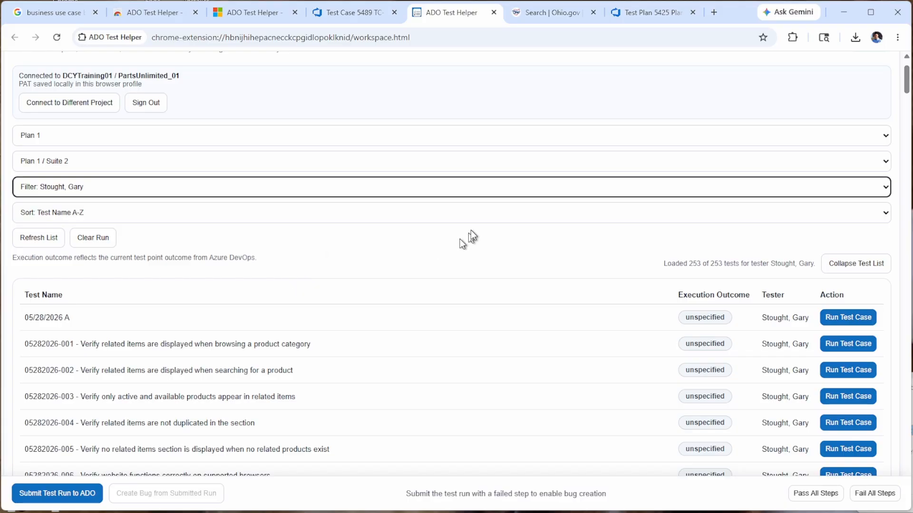
# Sort the test list by Outcome A-Z, and reverse it to Outcome Z-A
pyautogui.click(489, 212)
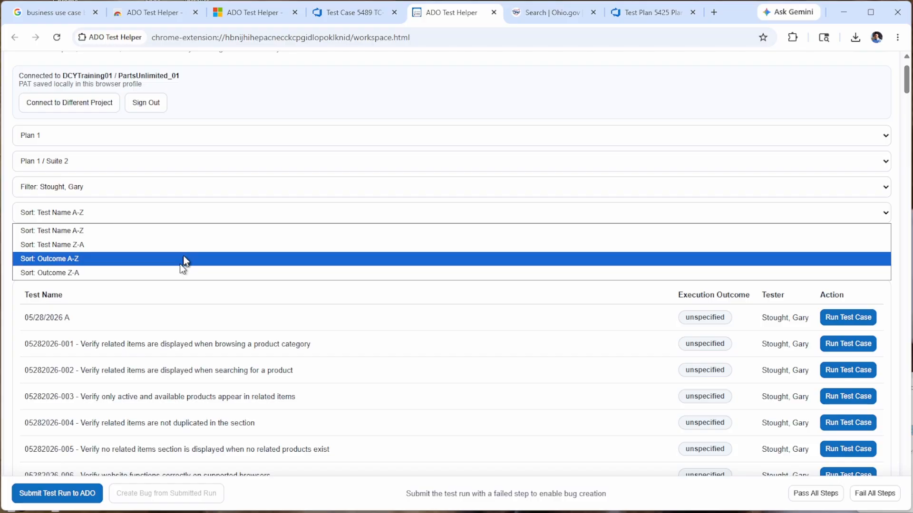
pyautogui.click(449, 300)
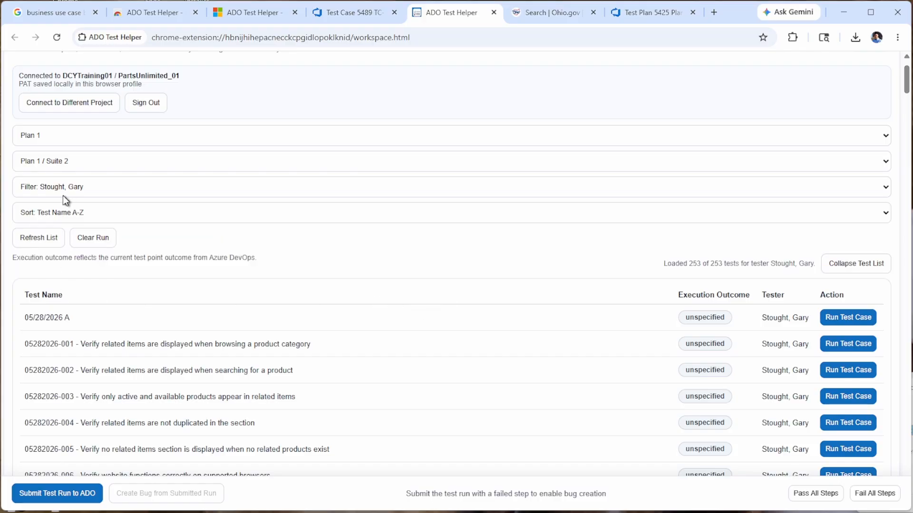
pyautogui.click(67, 211)
pyautogui.click(92, 259)
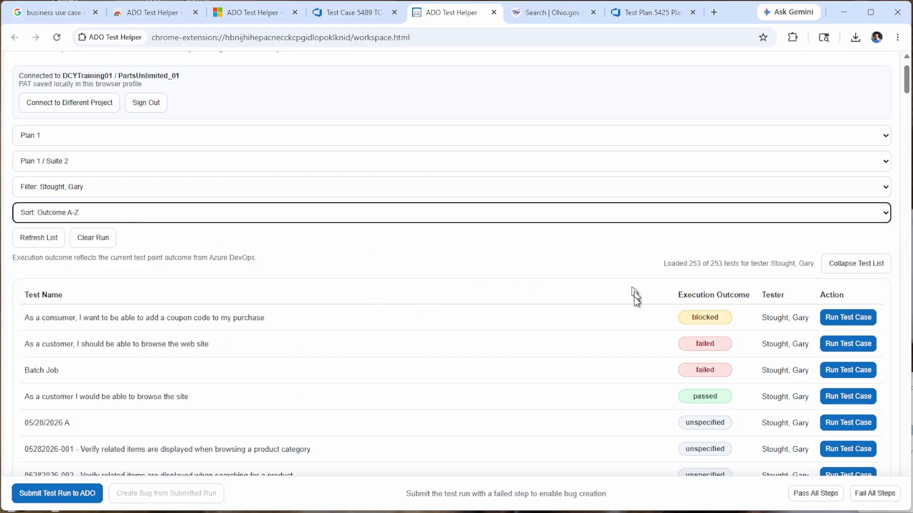
pyautogui.click(712, 217)
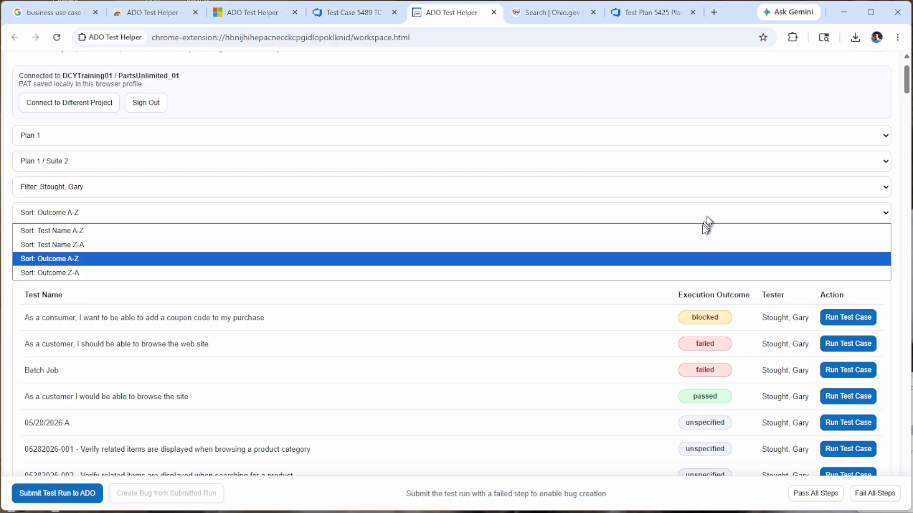
pyautogui.click(563, 277)
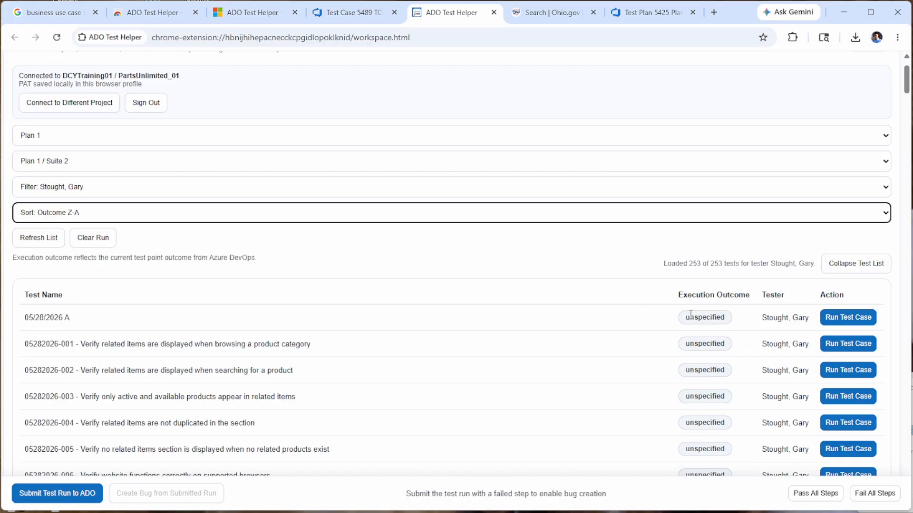
# Sort the test list by Test Name A-Z, and switch the order to Test Name Z-A
pyautogui.click(368, 215)
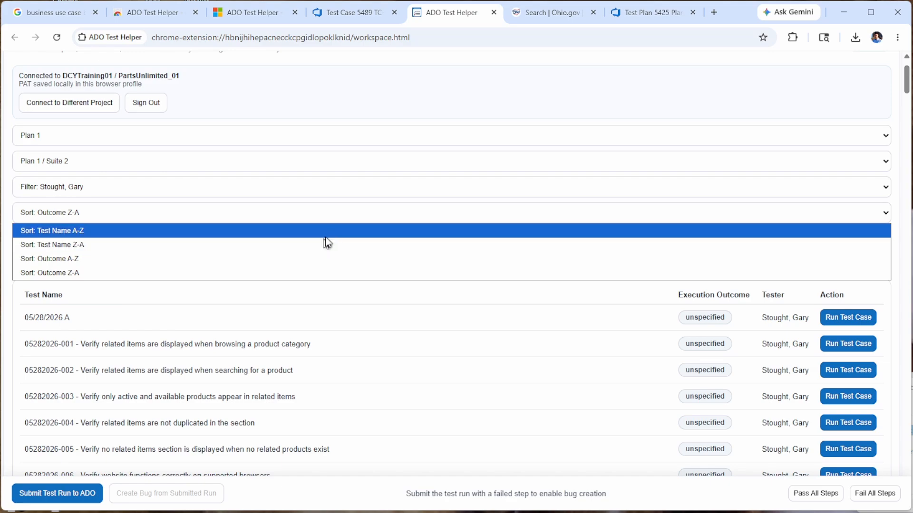
pyautogui.click(342, 233)
pyautogui.click(416, 216)
pyautogui.click(411, 245)
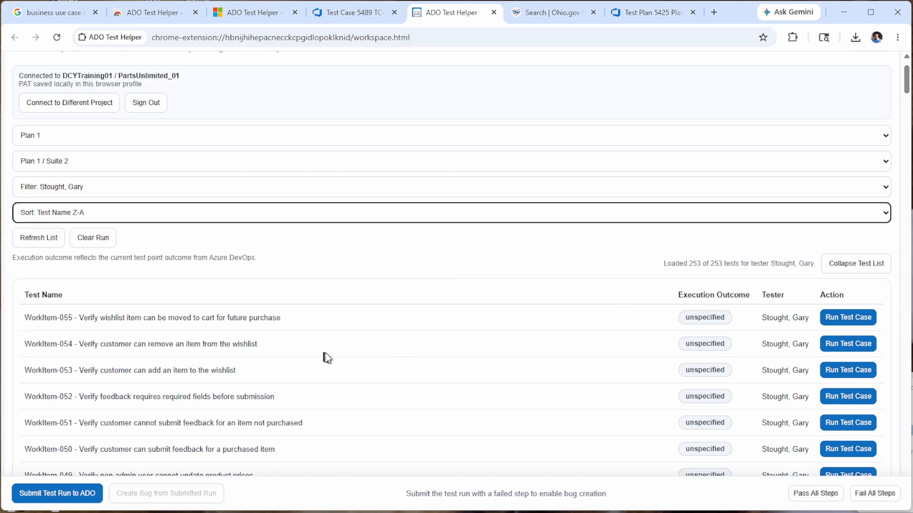
# Start a run of the WorkItem-055 test case, moving the Ohio.gov tab after the Test Plan tab before continuing past the start notice
pyautogui.click(835, 317)
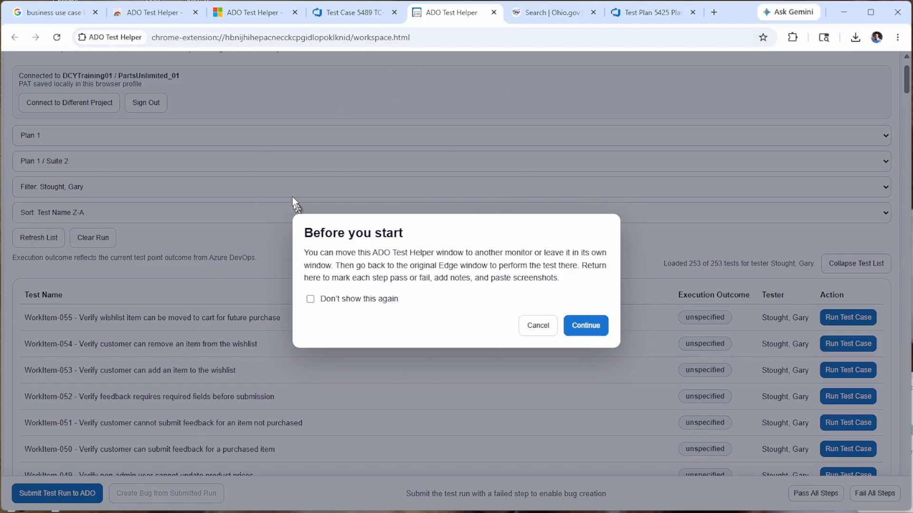
pyautogui.click(540, 10)
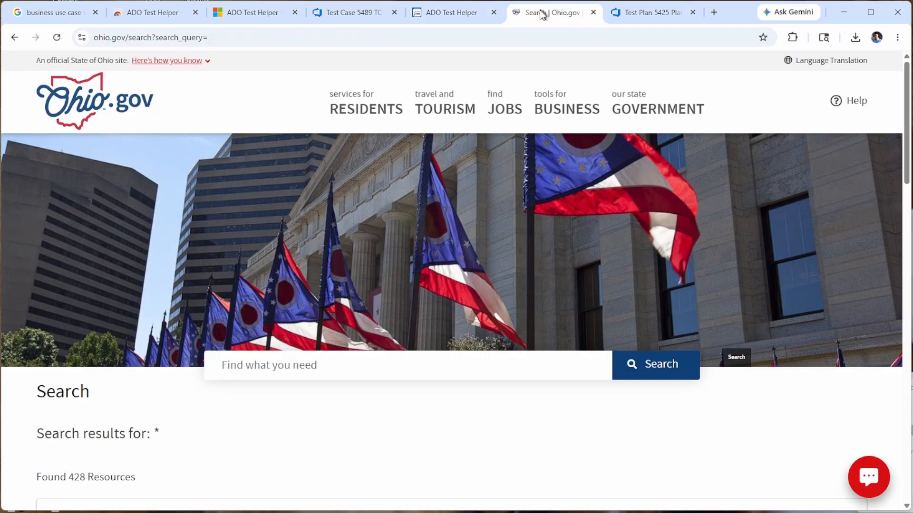
pyautogui.moveTo(540, 18); pyautogui.dragTo(620, 26)
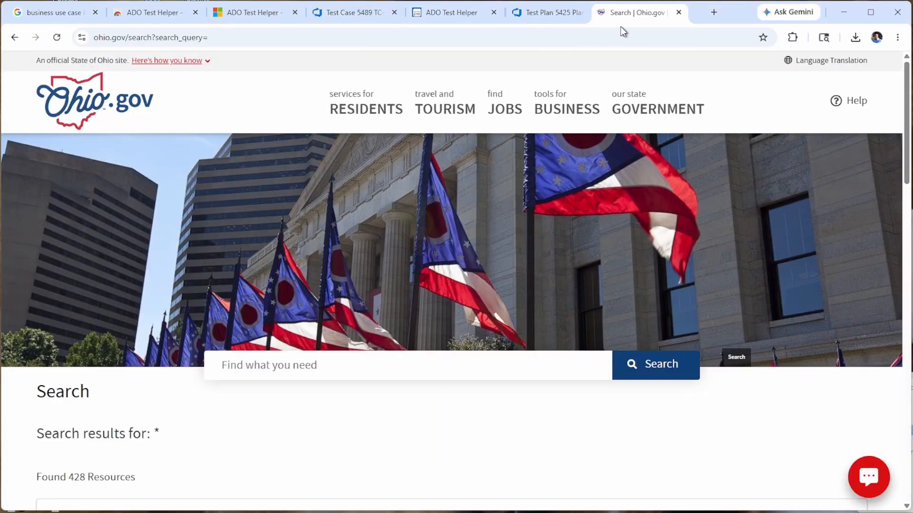
pyautogui.click(438, 18)
pyautogui.click(585, 327)
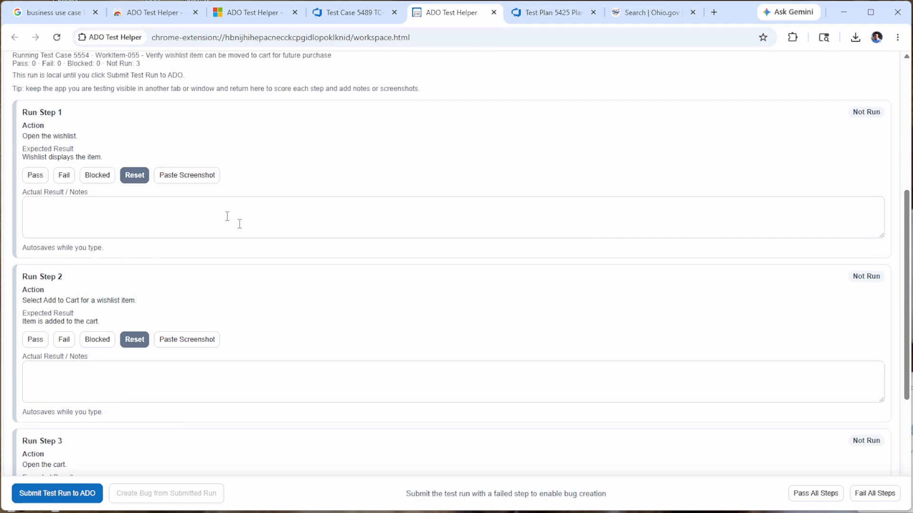
# Look at the Ohio.gov page to be tested and review the run steps of the WorkItem-055 test case
pyautogui.scroll(6, 246, 186)
pyautogui.click(647, 12)
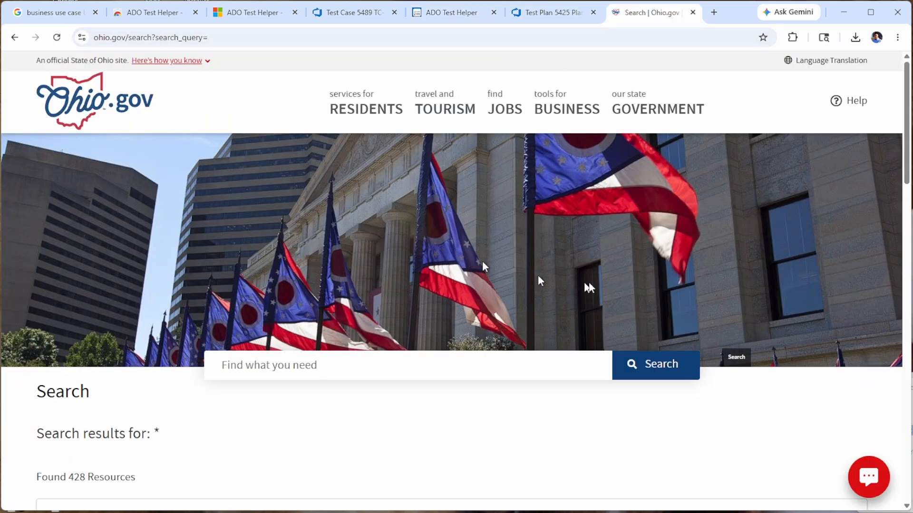
pyautogui.click(449, 14)
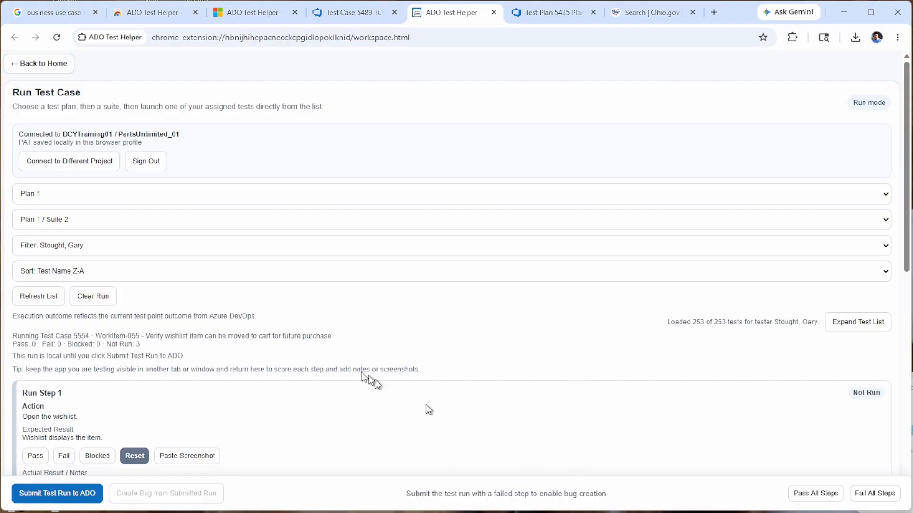
pyautogui.scroll(-2, 70, 254)
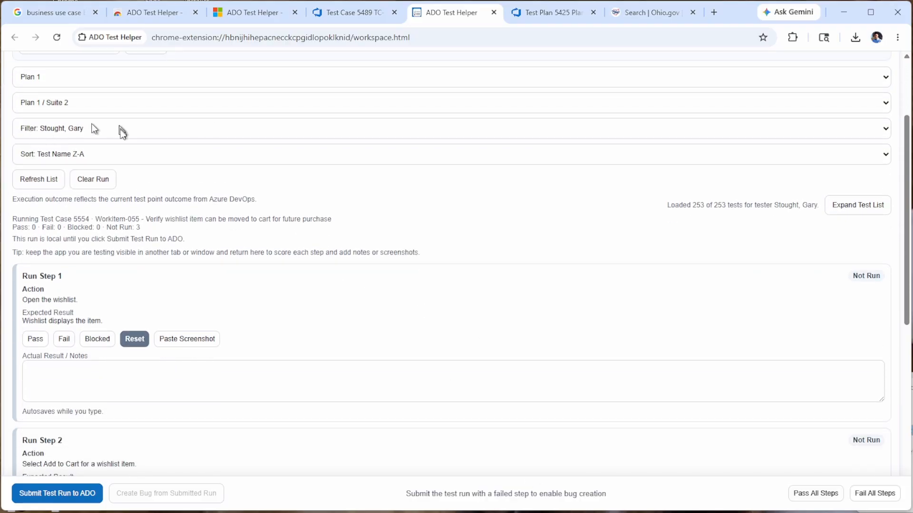
pyautogui.scroll(-1, 64, 153)
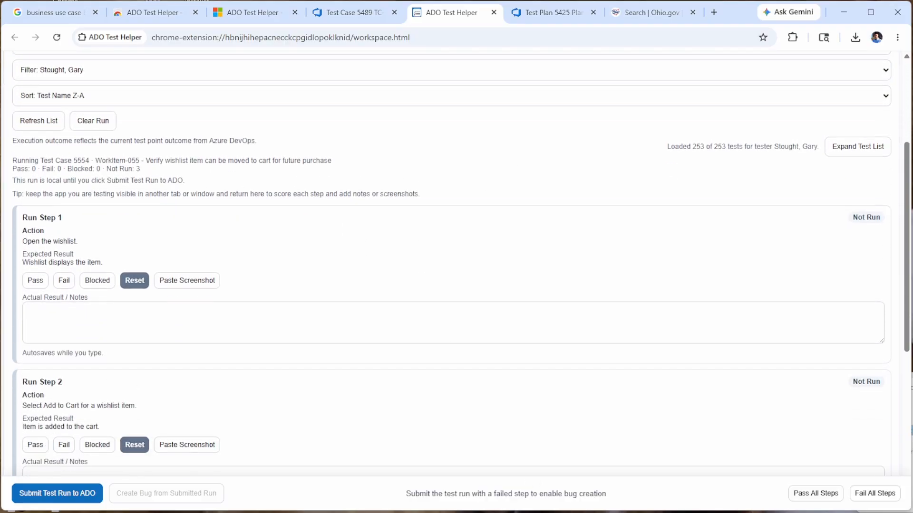
pyautogui.scroll(-4, 57, 236)
pyautogui.scroll(3, 72, 267)
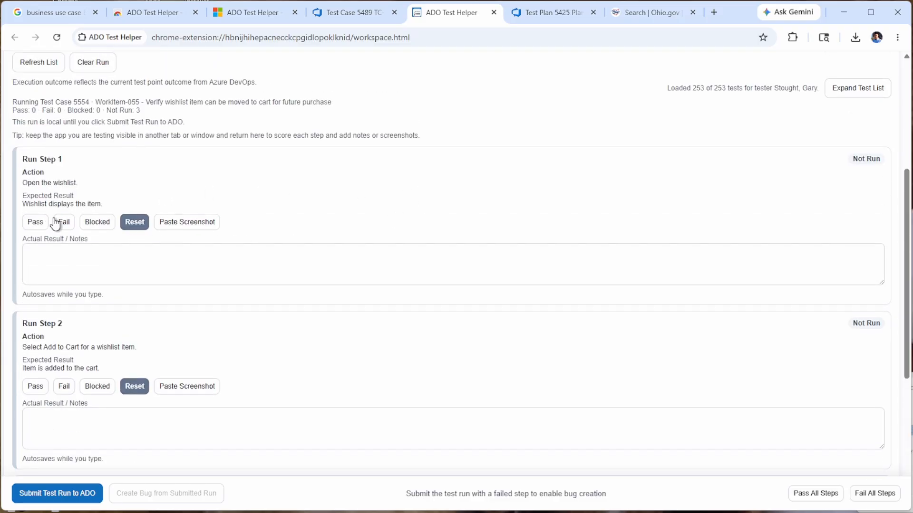
# Open the Residents page on Ohio.gov and return to ADO Test Helper to enter the note "aggqsd;" for Run Step 1
pyautogui.click(153, 266)
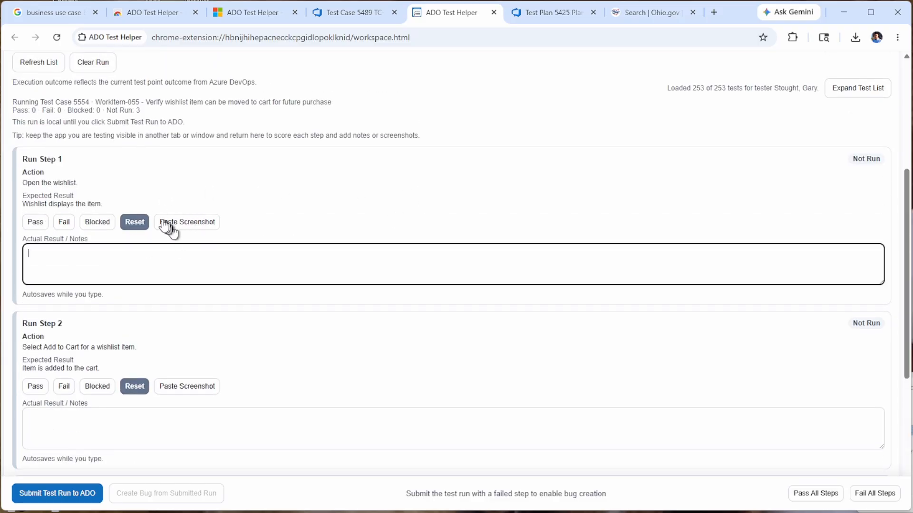
pyautogui.click(618, 17)
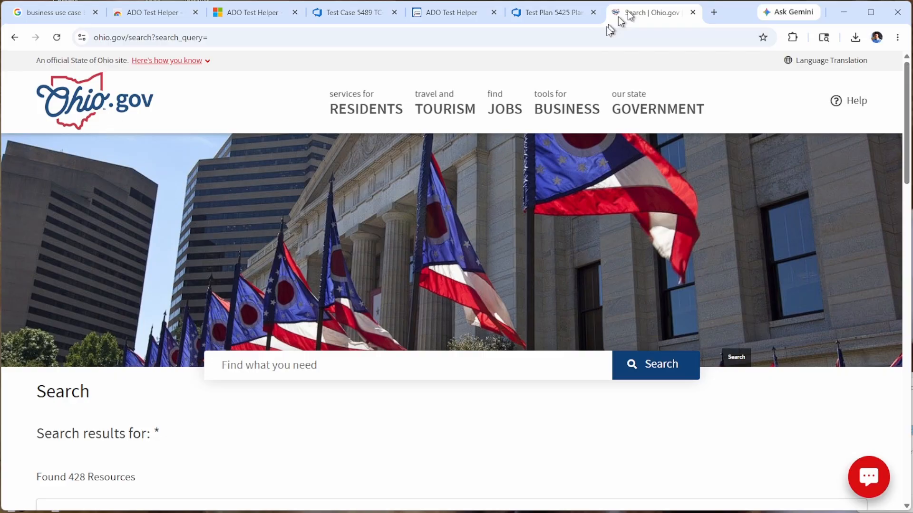
pyautogui.click(364, 114)
pyautogui.click(448, 11)
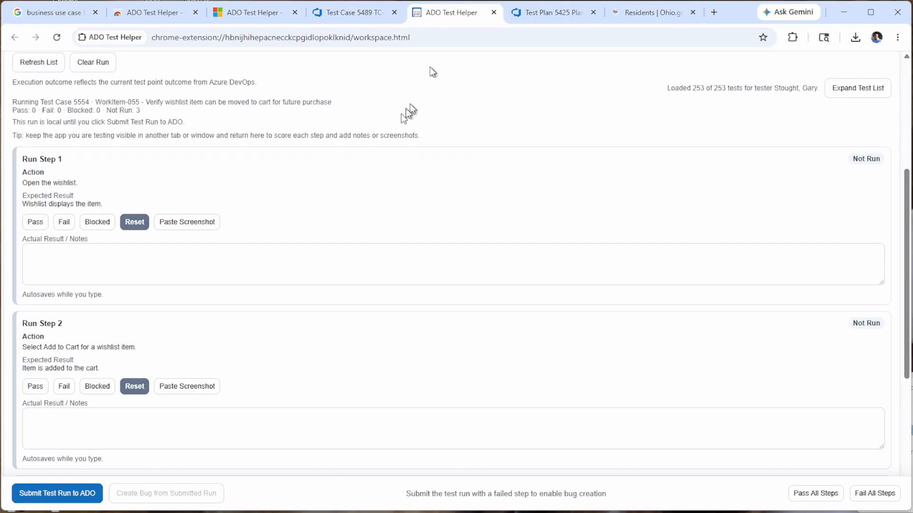
pyautogui.click(209, 265)
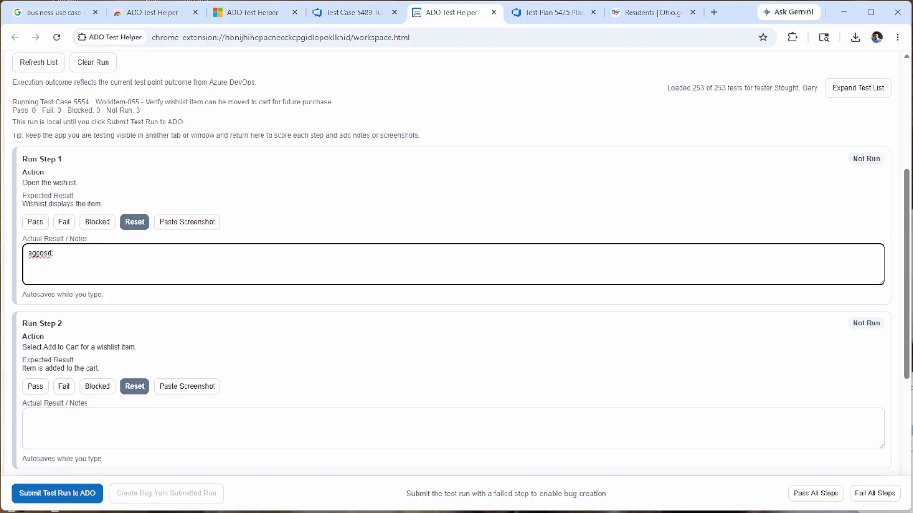
# Capture a small screen snip around the Paste Screenshot control and attach it to Run Step 1
pyautogui.click(186, 222)
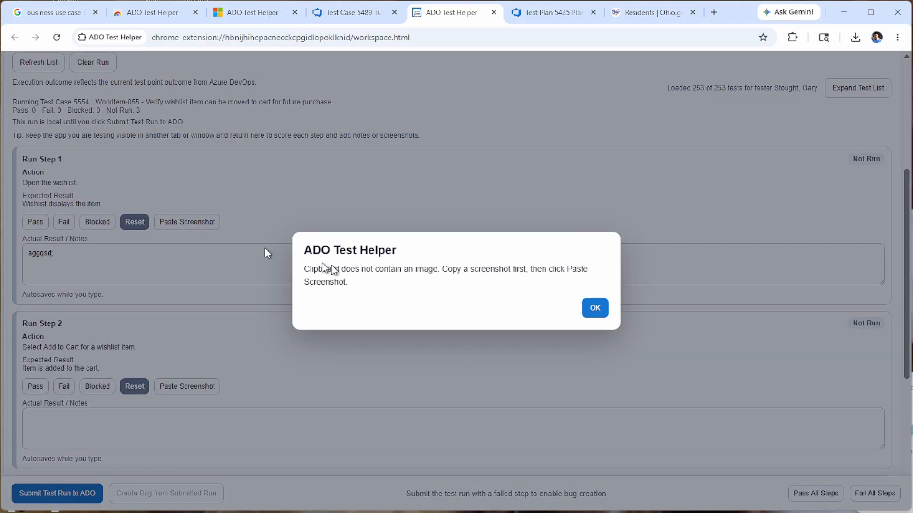
pyautogui.click(594, 310)
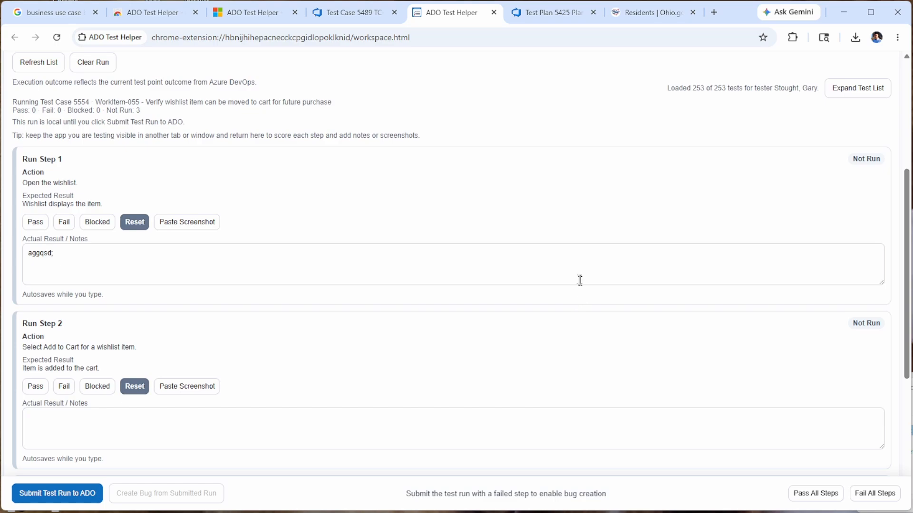
pyautogui.press('super+shift+s')
pyautogui.moveTo(151, 192); pyautogui.dragTo(242, 246)
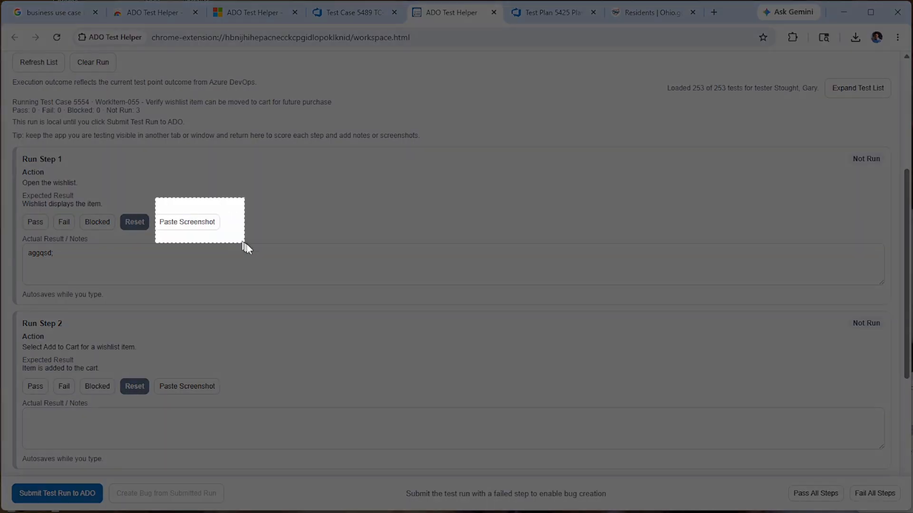
pyautogui.click(208, 230)
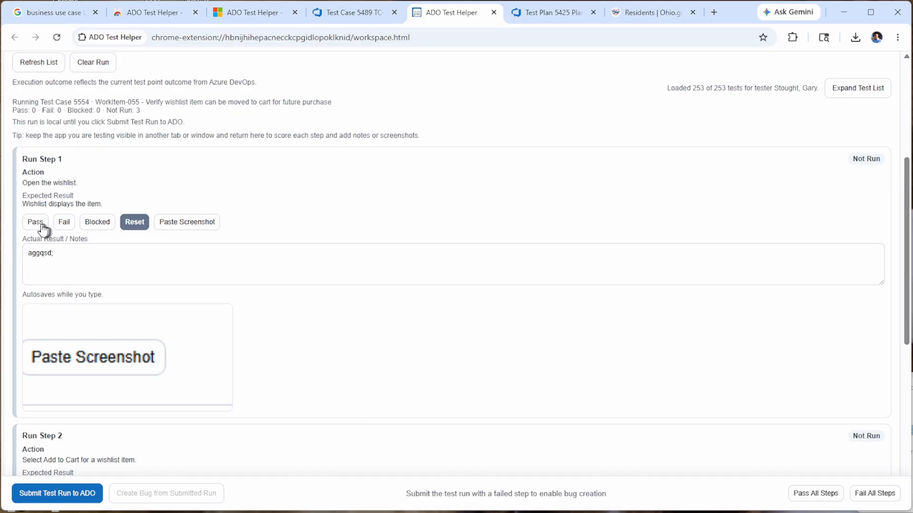
# Try the Blocked, Fail and Pass outcomes on Run Step 1, ending with Fail, and look over the remaining run steps
pyautogui.click(100, 223)
pyautogui.click(66, 224)
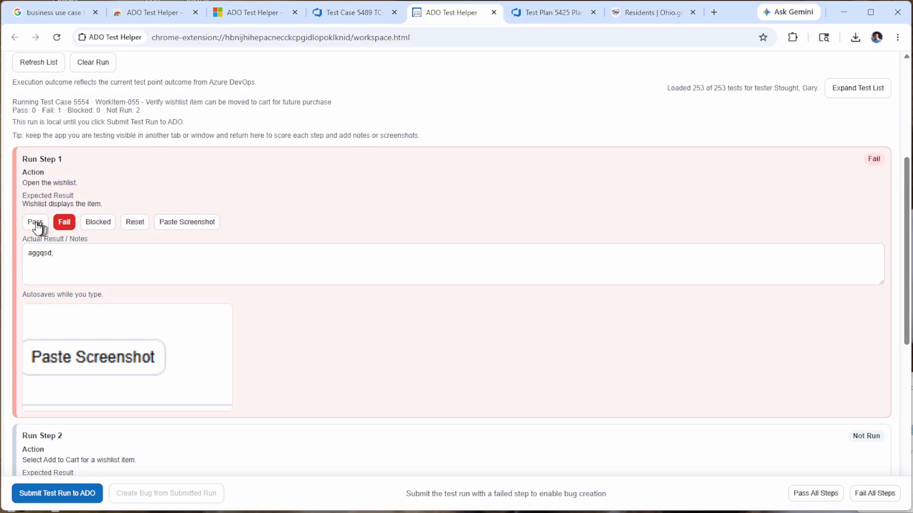
pyautogui.click(36, 224)
pyautogui.click(64, 223)
pyautogui.scroll(-1, 398, 241)
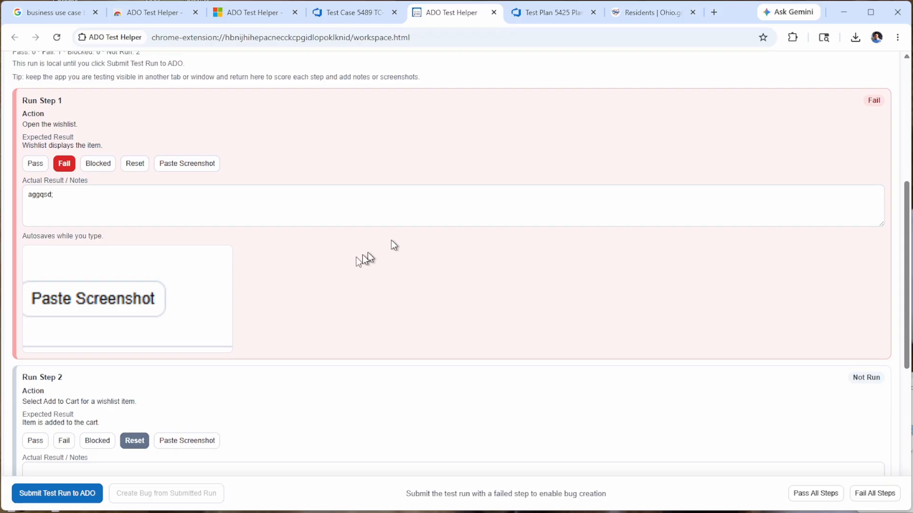
pyautogui.scroll(-5, 172, 326)
pyautogui.scroll(6, 202, 337)
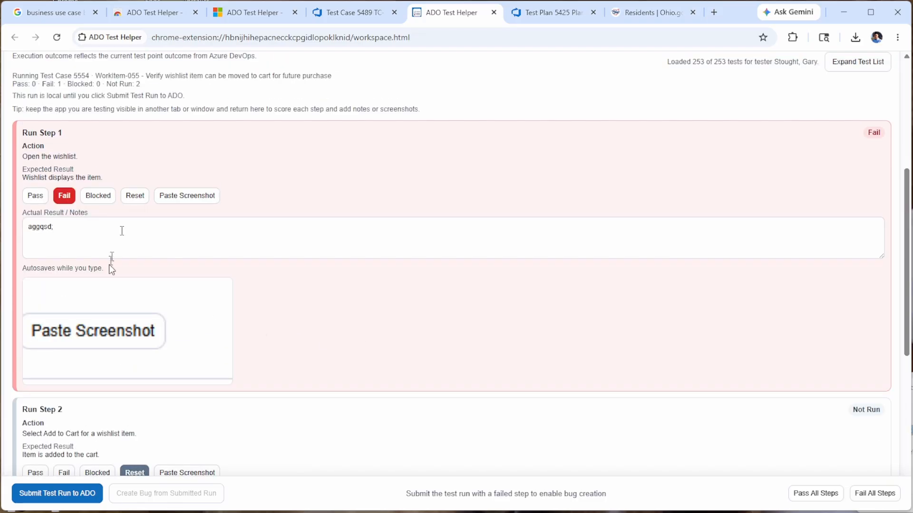
pyautogui.scroll(-6, 234, 389)
pyautogui.scroll(4, 234, 389)
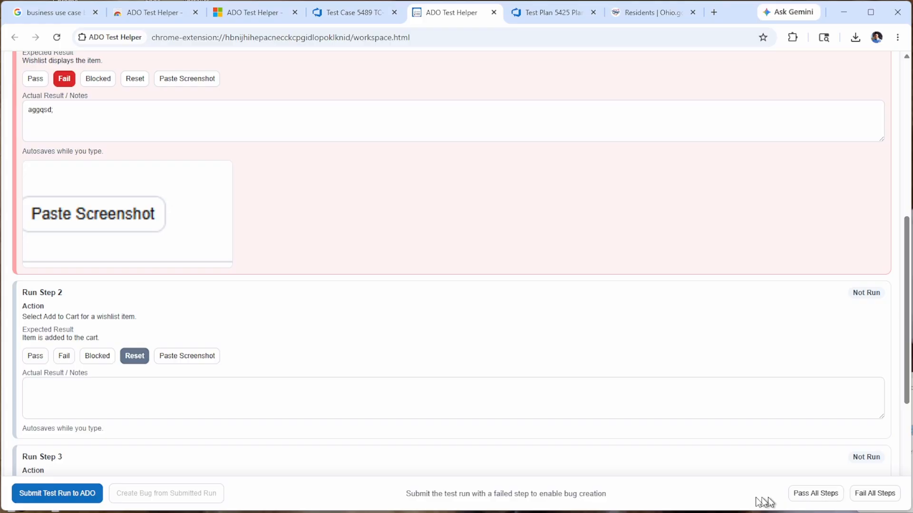
# Mark all run steps as passed, switch them all to failed, and set them all back to passed
pyautogui.click(827, 497)
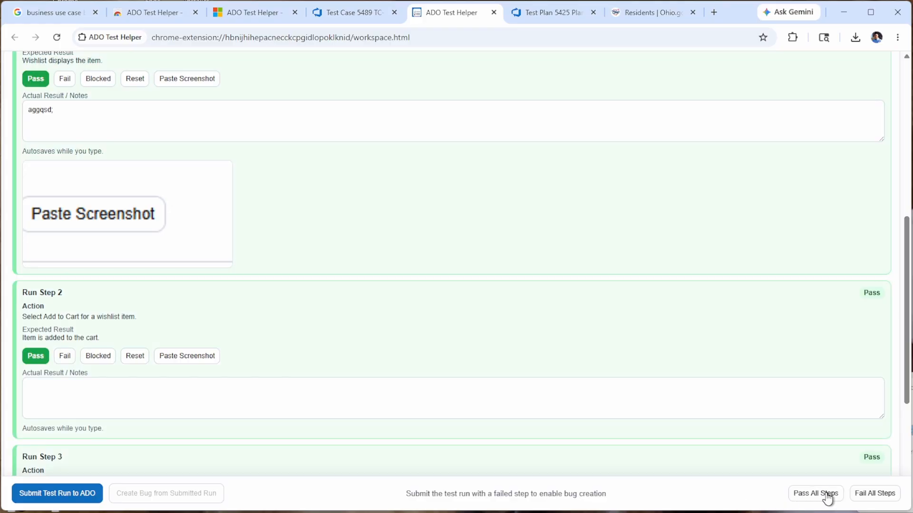
pyautogui.click(877, 497)
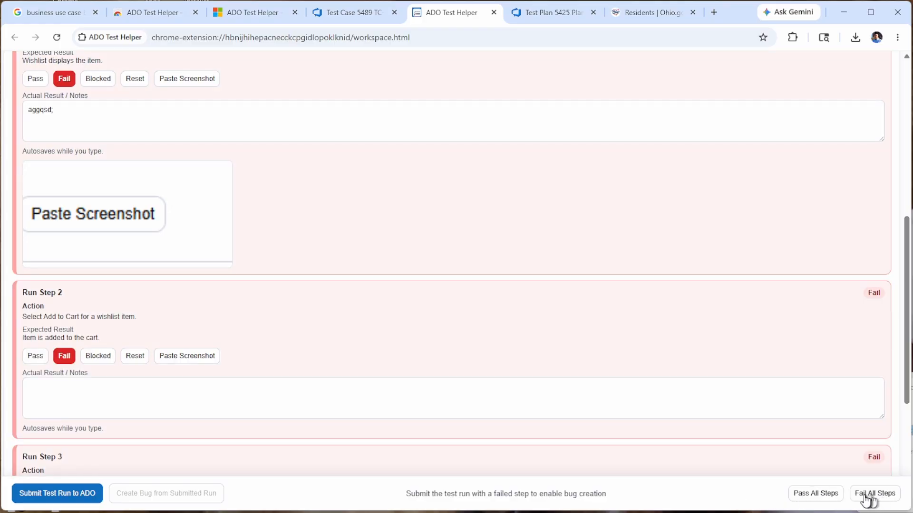
pyautogui.click(817, 497)
pyautogui.scroll(8, 259, 293)
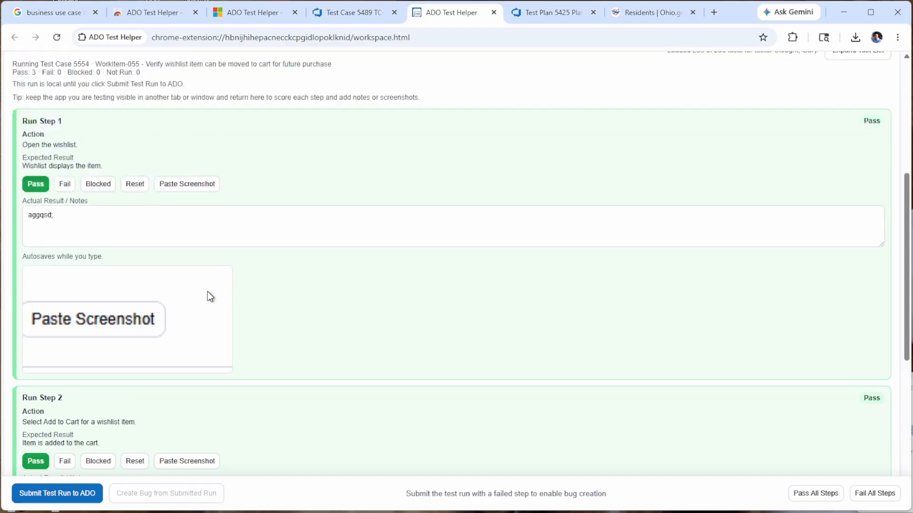
# Attach the same screenshot to Run Step 2 and submit the test run to Azure DevOps
pyautogui.scroll(-10, 114, 189)
pyautogui.scroll(-3, 113, 195)
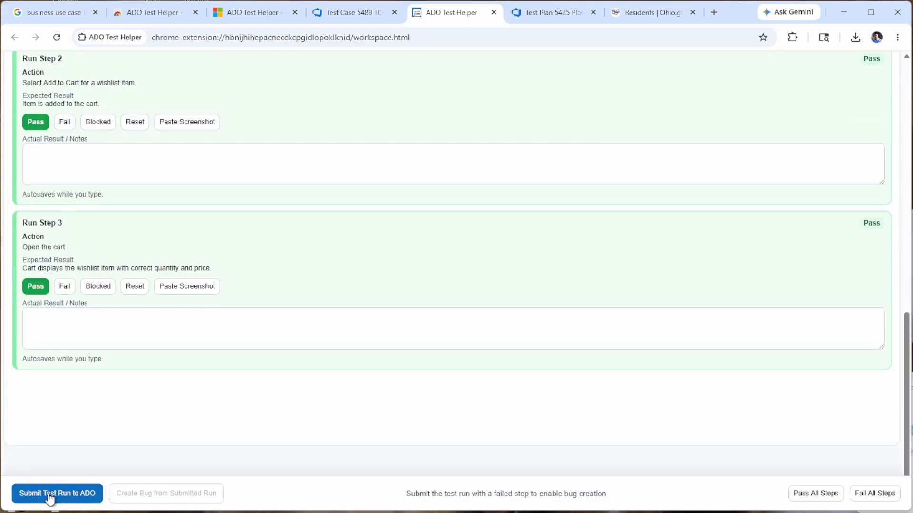
pyautogui.click(180, 123)
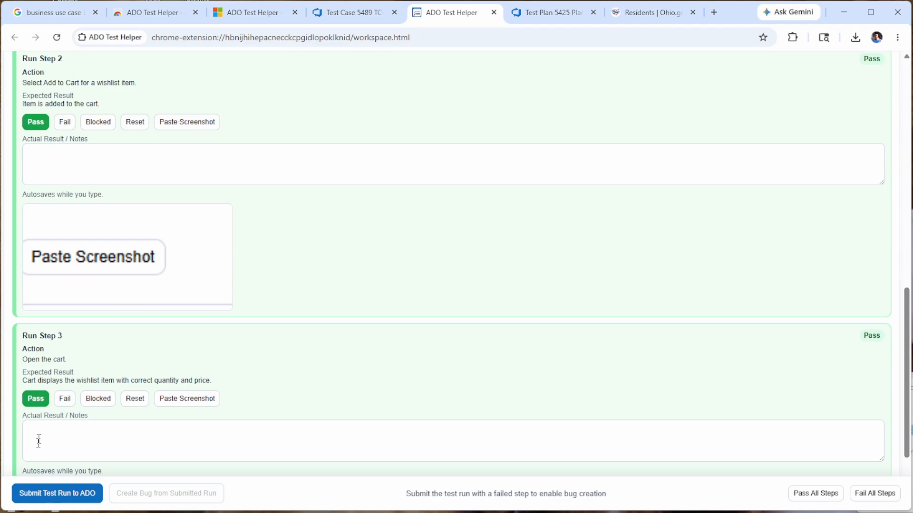
pyautogui.click(54, 497)
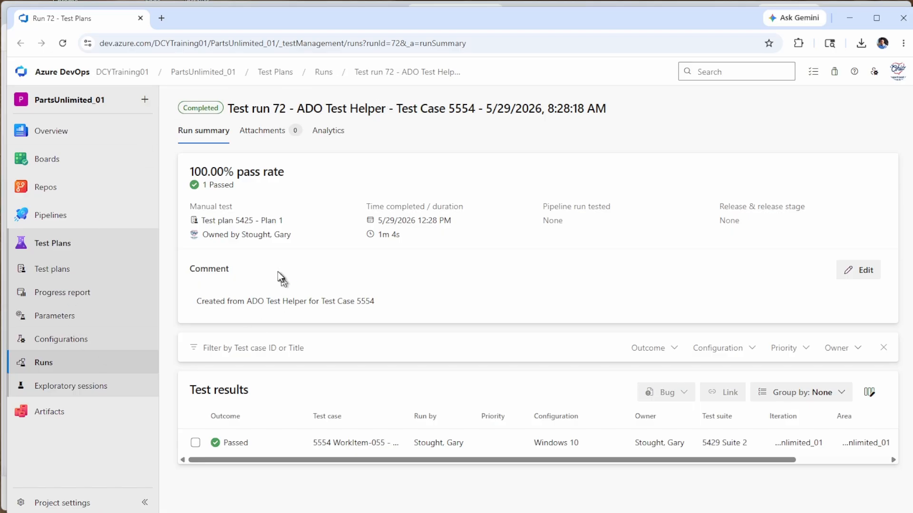
# Review the submitted WorkItem-055 result's summary and its attachment test-step-1.png in Azure DevOps, and close the run window
pyautogui.click(243, 447)
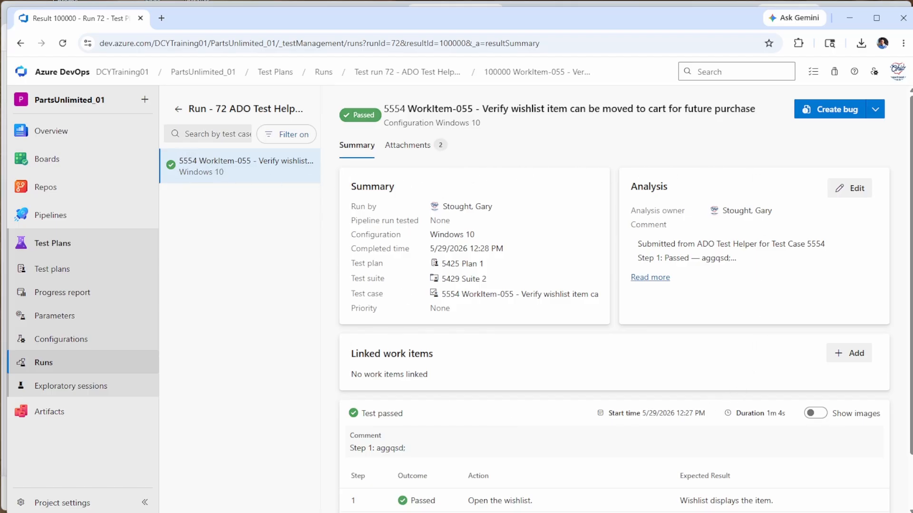
pyautogui.scroll(-1, 420, 359)
pyautogui.scroll(1, 414, 452)
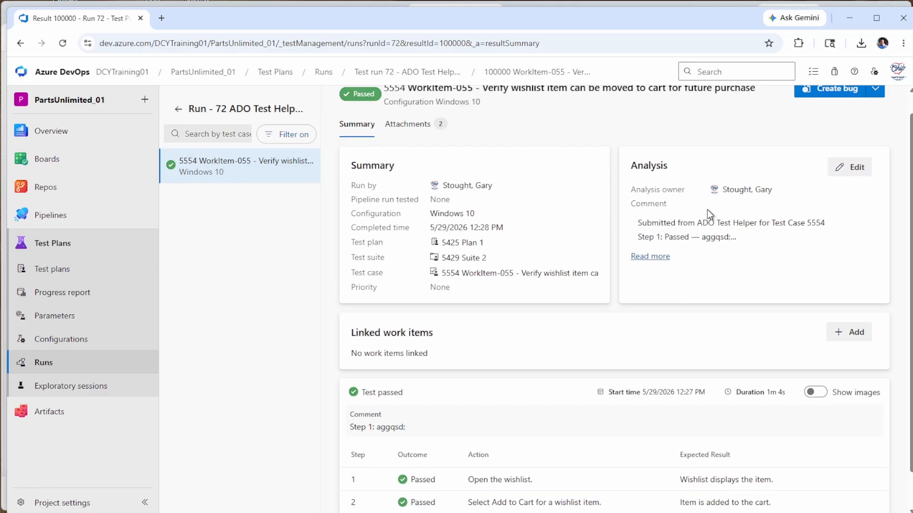
pyautogui.click(406, 151)
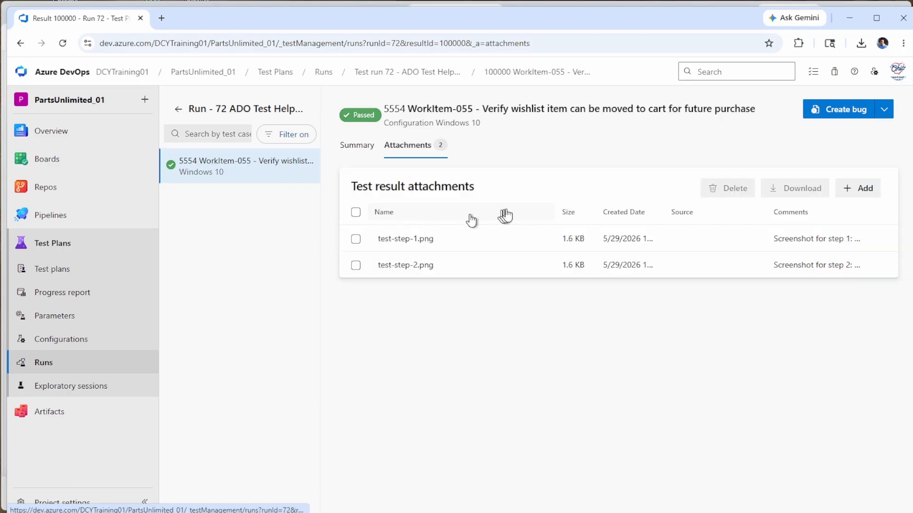
pyautogui.click(413, 240)
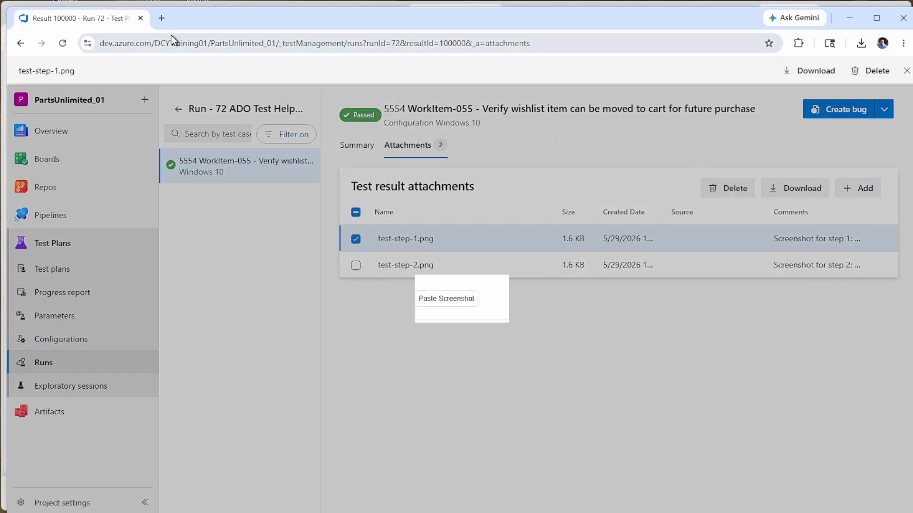
pyautogui.click(142, 22)
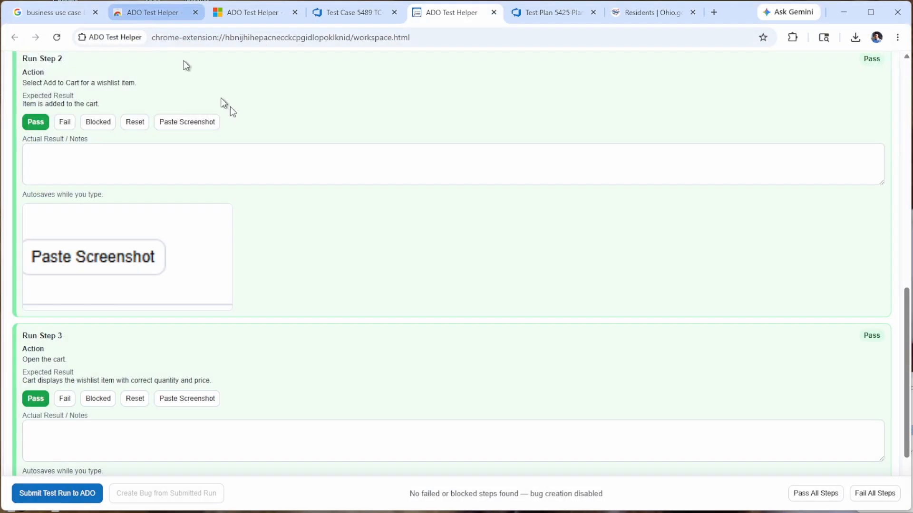
# Return to the My Work dashboard and open the Use Case → Test Cases designer
pyautogui.scroll(12, 366, 124)
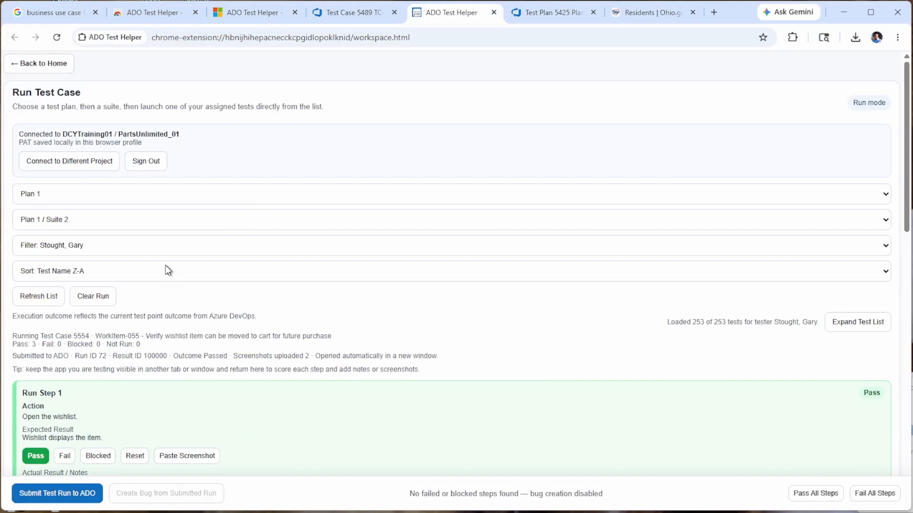
pyautogui.click(45, 69)
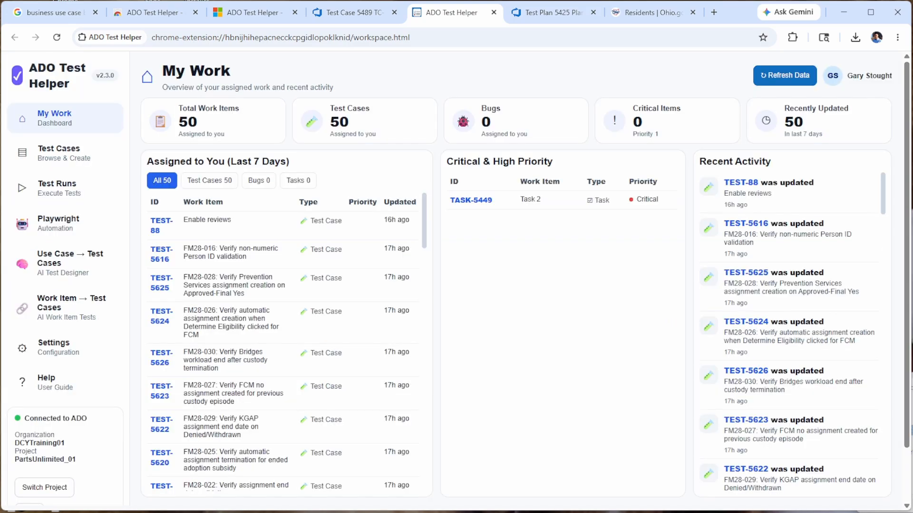
pyautogui.click(62, 267)
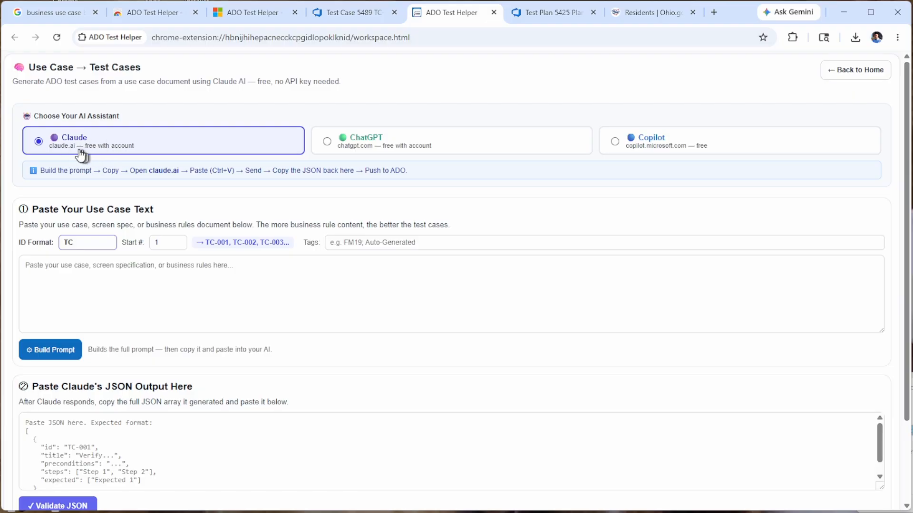
# Try the Claude, ChatGPT and Copilot assistant options and choose ChatGPT as the AI assistant
pyautogui.click(376, 144)
pyautogui.click(637, 142)
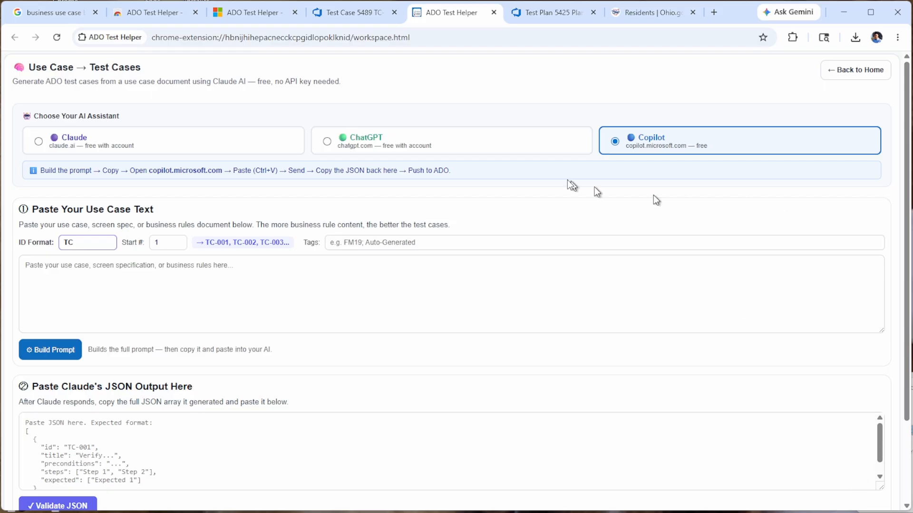
pyautogui.click(427, 151)
pyautogui.click(235, 155)
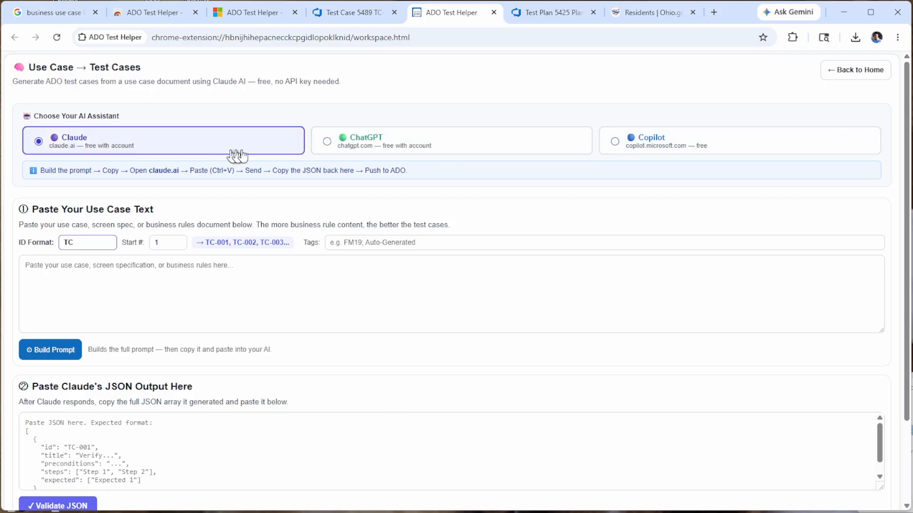
pyautogui.click(395, 151)
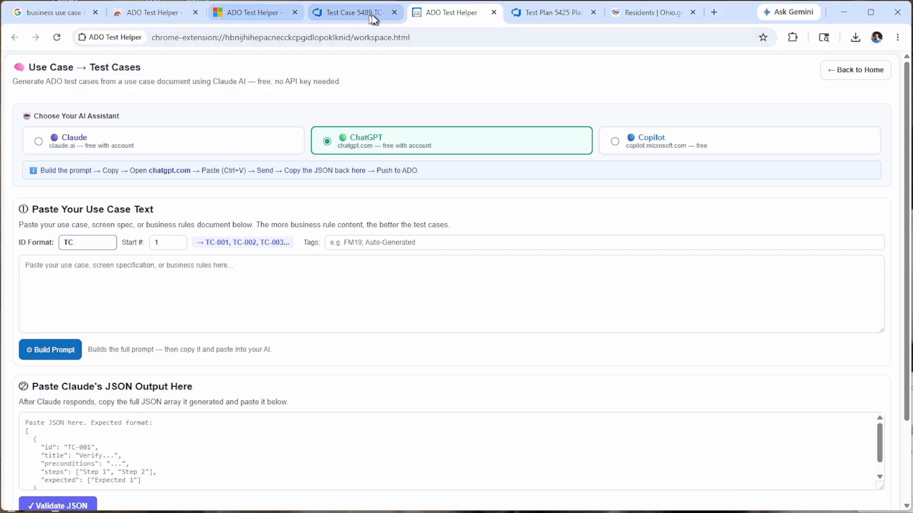
# Copy the "Example: E-Commerce Order Fulfillment" text through the end of the rule type table from the Google AI Overview
pyautogui.click(74, 14)
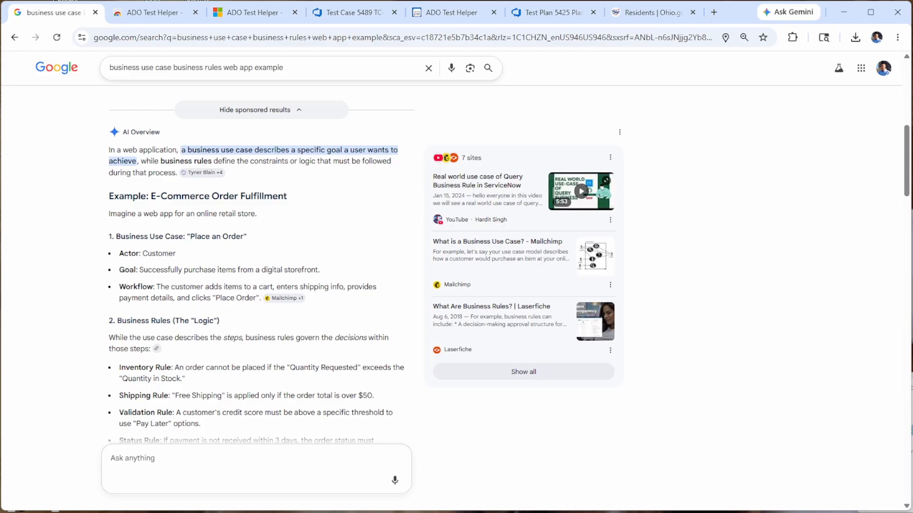
pyautogui.moveTo(123, 68); pyautogui.dragTo(296, 77)
pyautogui.click(36, 243)
pyautogui.moveTo(109, 196); pyautogui.dragTo(294, 293)
pyautogui.scroll(-2, 257, 210)
pyautogui.scroll(-4, 257, 211)
pyautogui.moveTo(290, 297); pyautogui.dragTo(261, 414)
pyautogui.scroll(-5, 261, 414)
pyautogui.scroll(6, 139, 276)
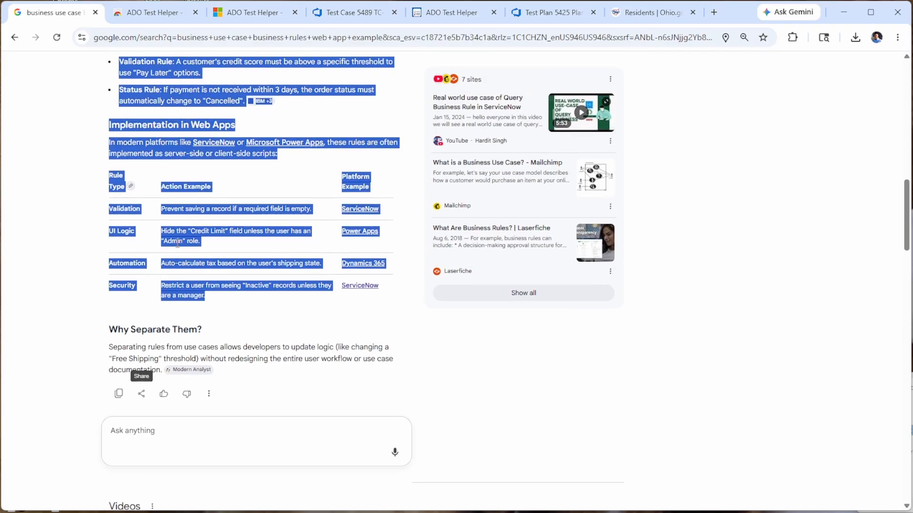
pyautogui.rightClick(132, 169)
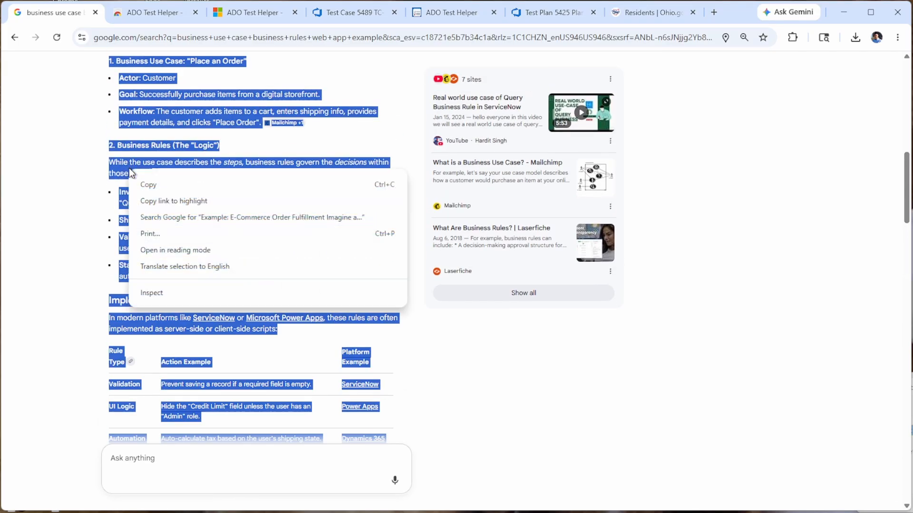
pyautogui.click(152, 182)
pyautogui.scroll(5, 61, 212)
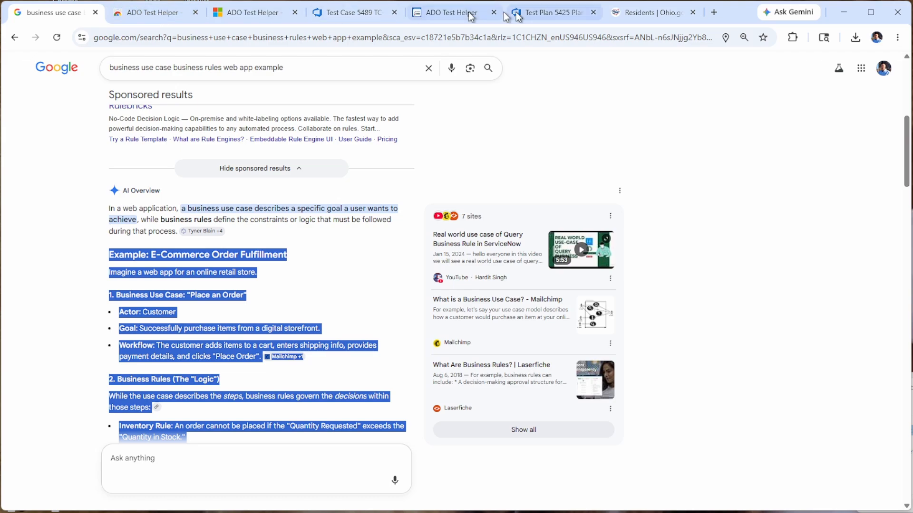
# Paste the copied e-commerce example into the use case text area of ADO Test Helper
pyautogui.click(451, 12)
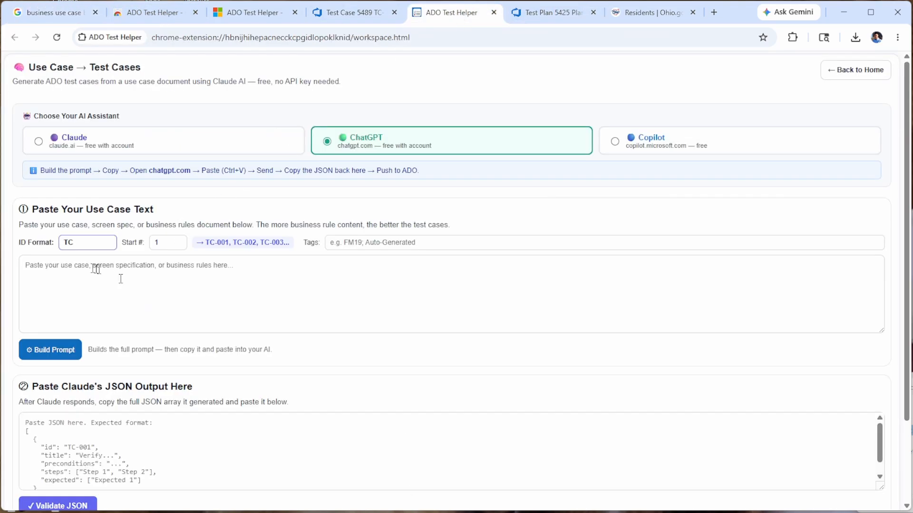
pyautogui.click(73, 282)
pyautogui.rightClick(71, 275)
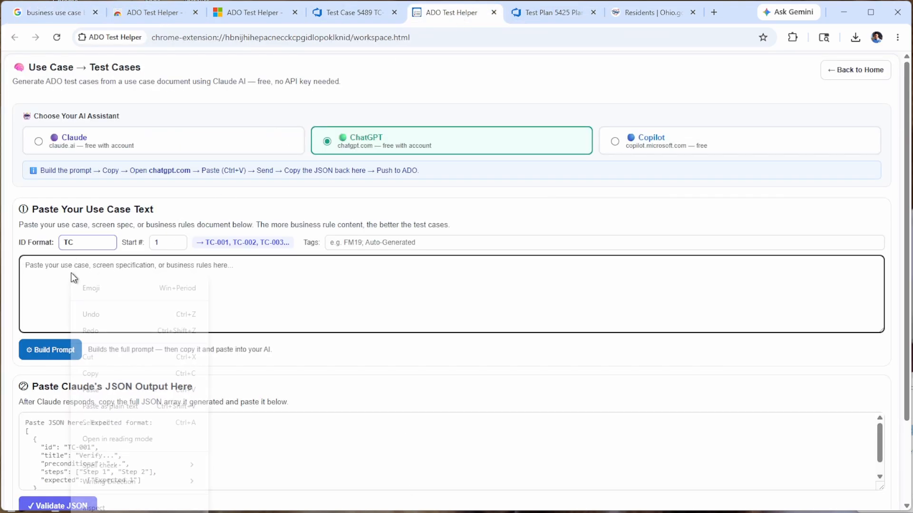
pyautogui.click(118, 390)
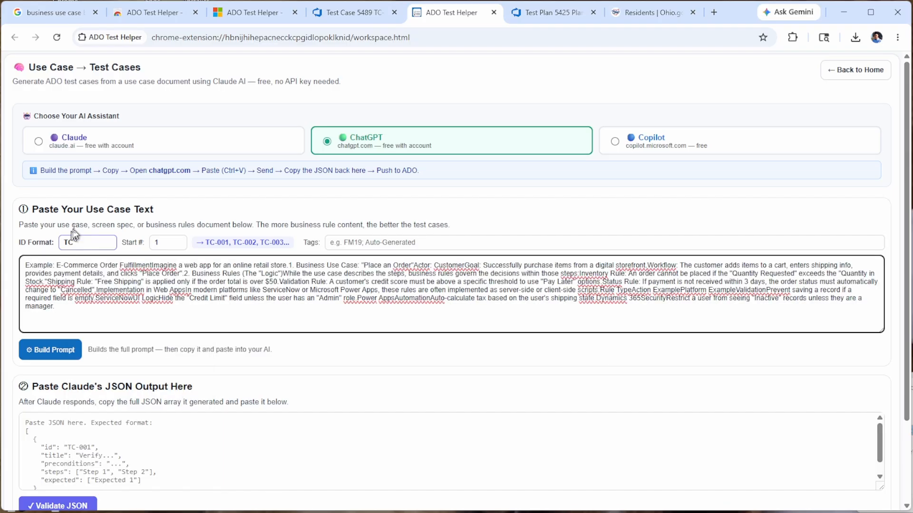
# Set the ID format to ECom, add the tag ECom, and build the prompt
pyautogui.click(86, 242)
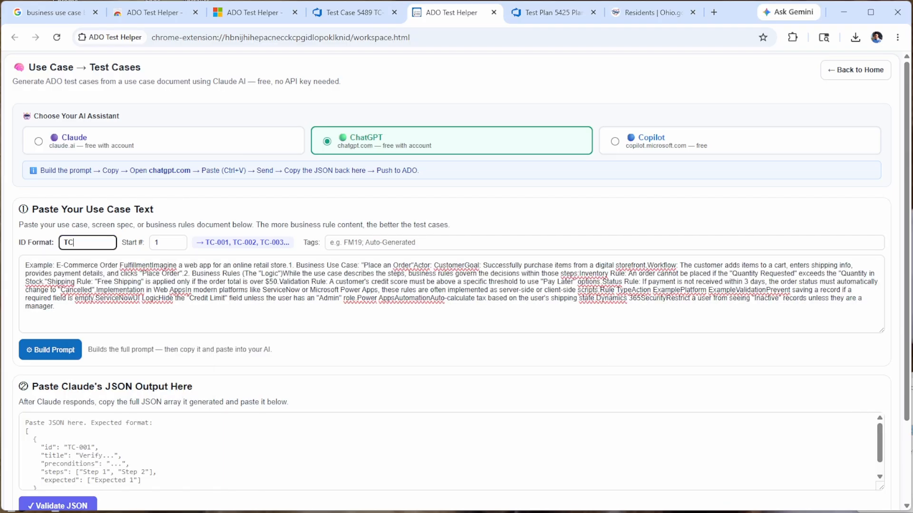
pyautogui.press('BackSpace')
pyautogui.press('BackSpace')
pyautogui.write('ECom')
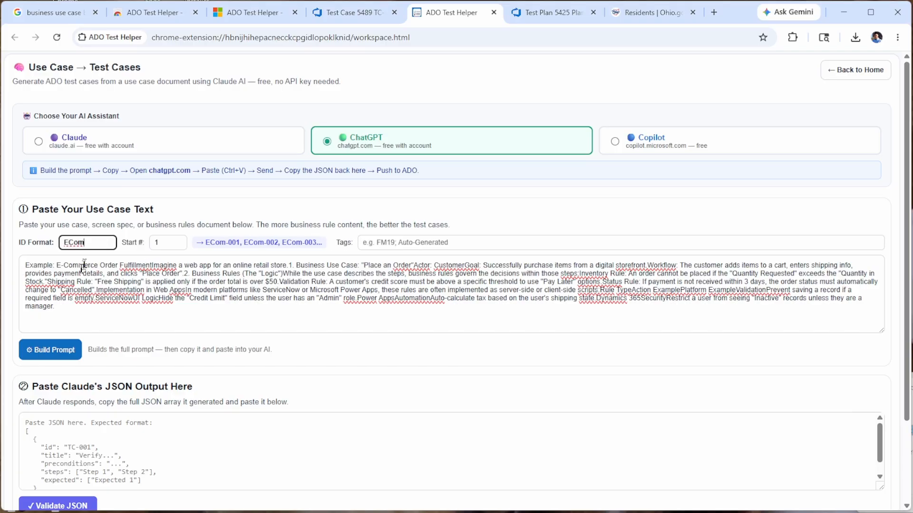
pyautogui.click(176, 242)
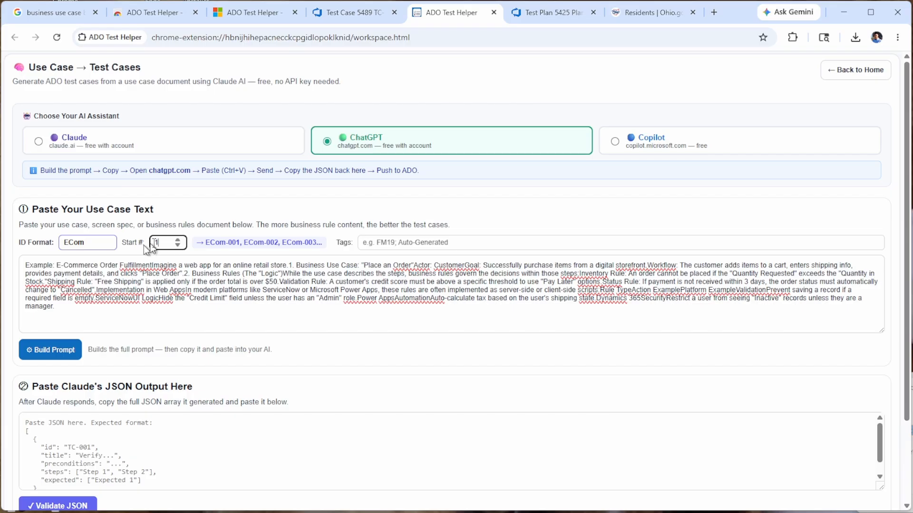
pyautogui.click(428, 242)
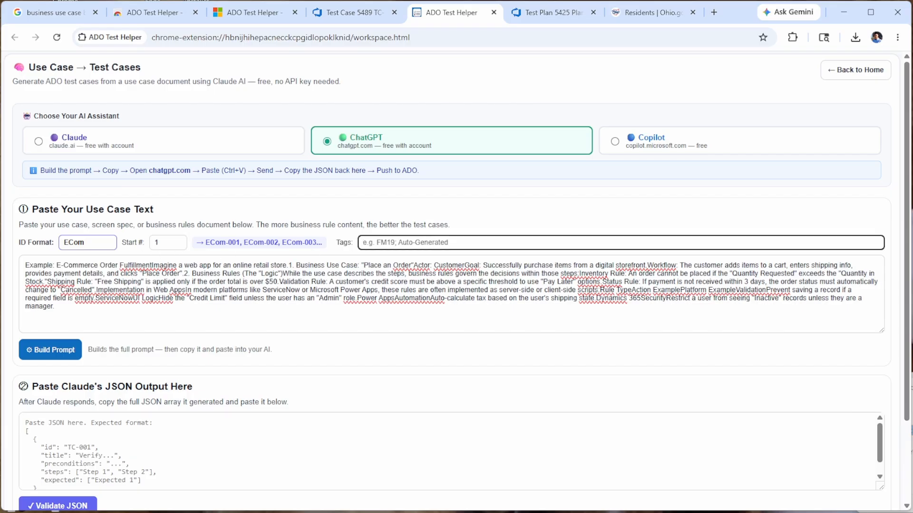
pyautogui.write('ECom')
pyautogui.click(43, 352)
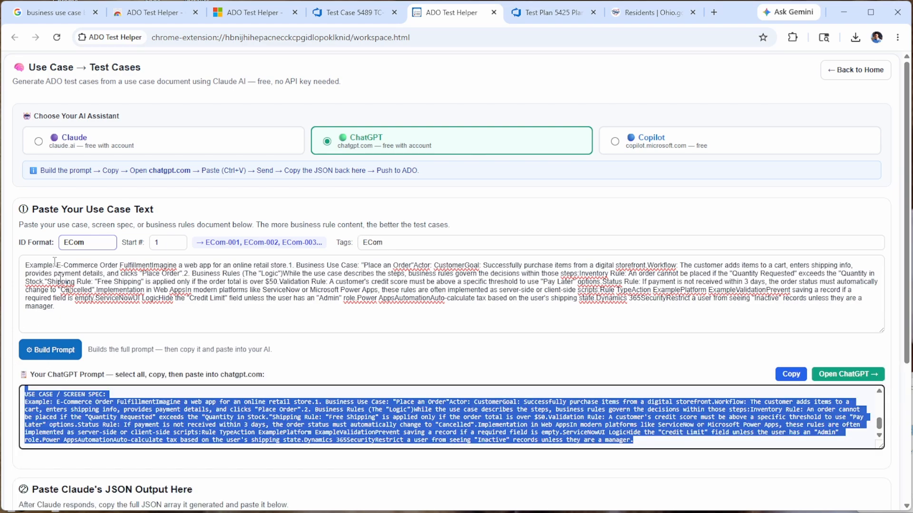
# Copy the generated ChatGPT prompt and open ChatGPT from the designer
pyautogui.scroll(-1, 71, 359)
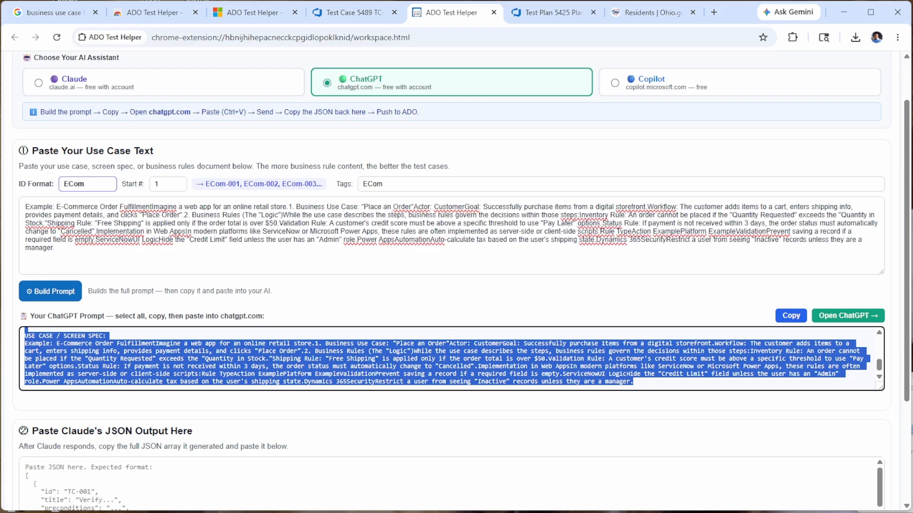
pyautogui.rightClick(58, 360)
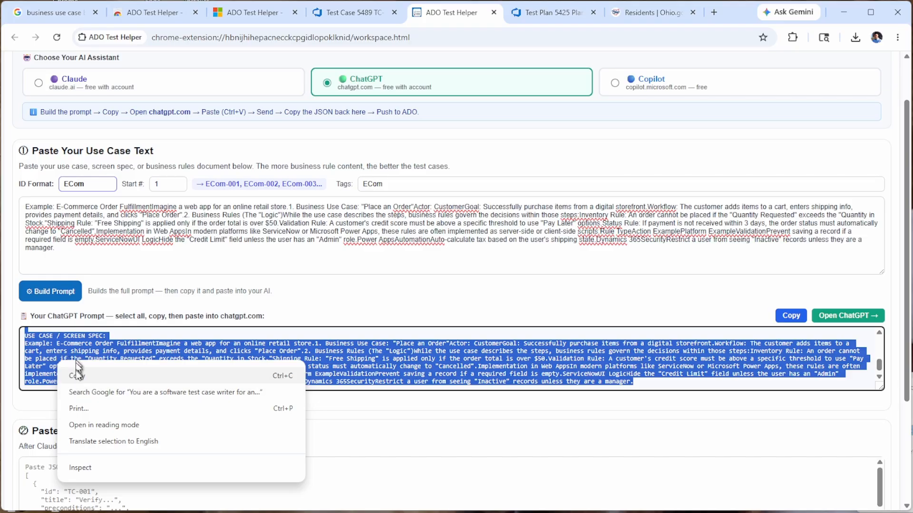
pyautogui.click(76, 380)
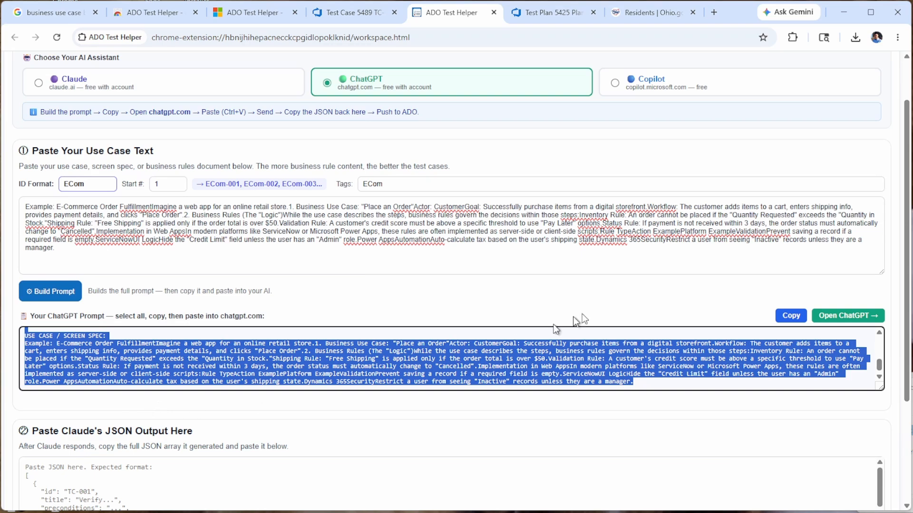
pyautogui.click(785, 317)
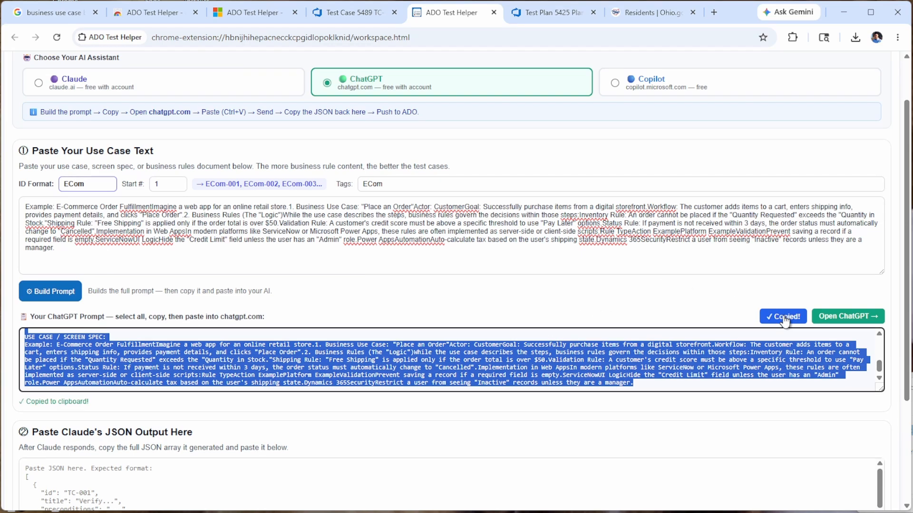
pyautogui.click(845, 319)
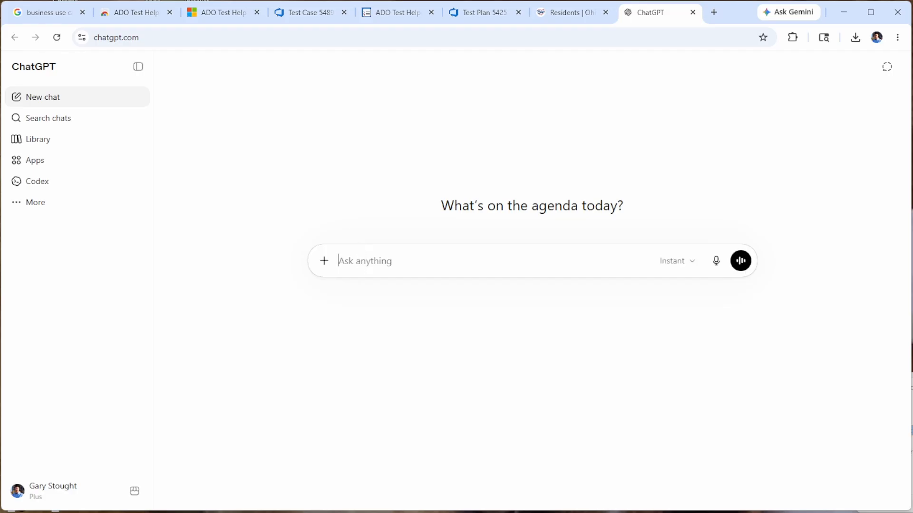
# Collapse ChatGPT's sidebar, paste the test case prompt into the chat, look it over and send it
pyautogui.click(137, 67)
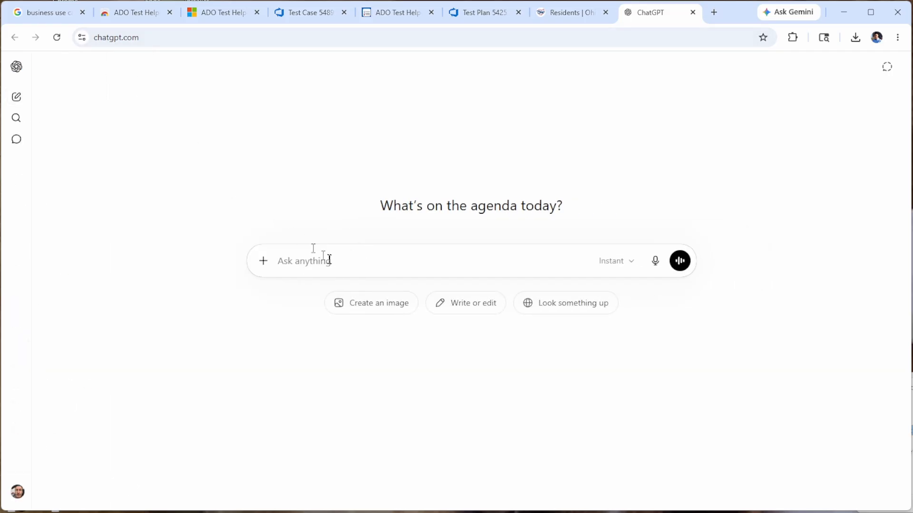
pyautogui.rightClick(332, 262)
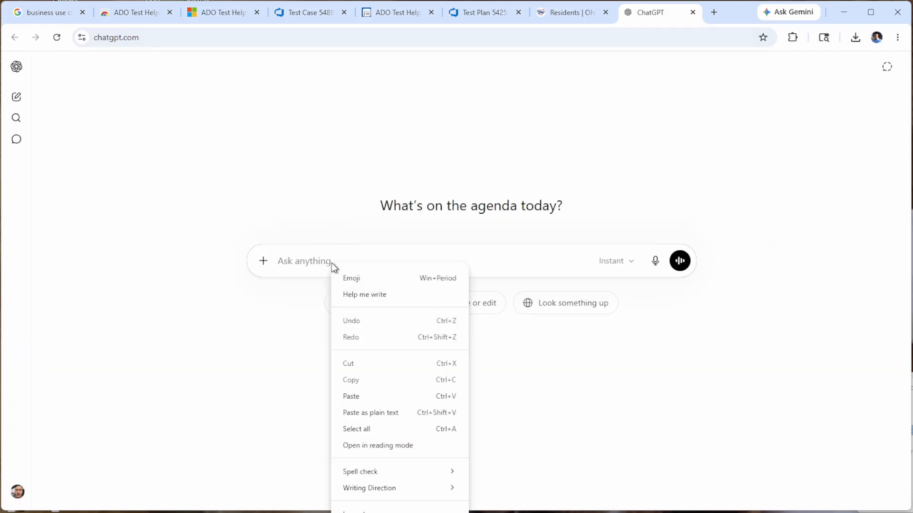
pyautogui.click(369, 396)
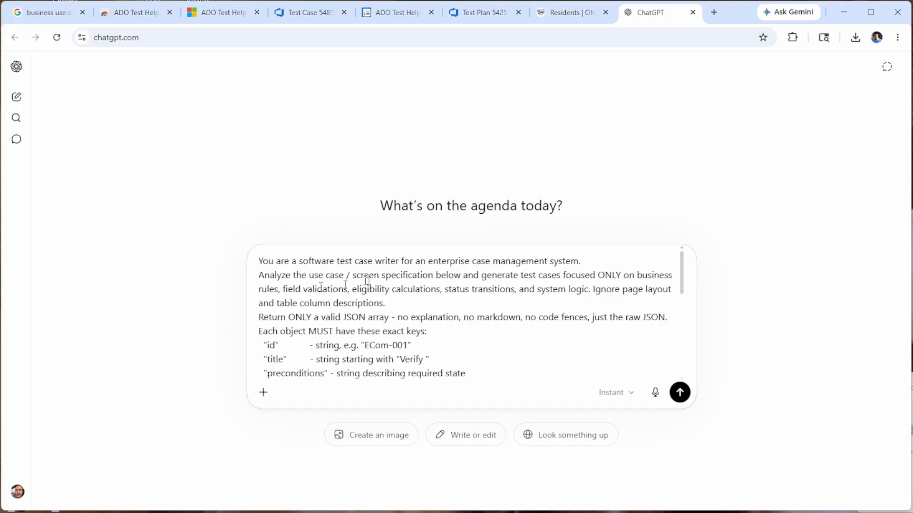
pyautogui.scroll(-1, 434, 297)
pyautogui.scroll(3, 361, 271)
pyautogui.scroll(-8, 385, 298)
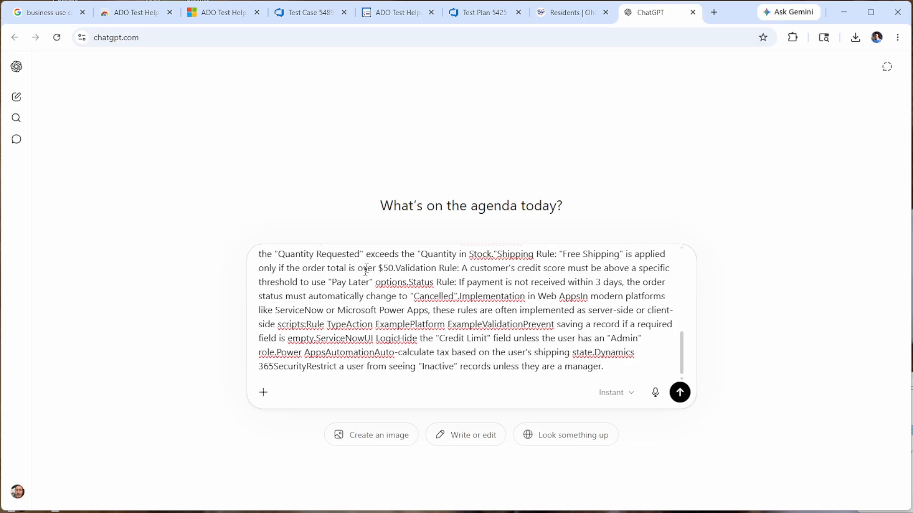
pyautogui.click(680, 393)
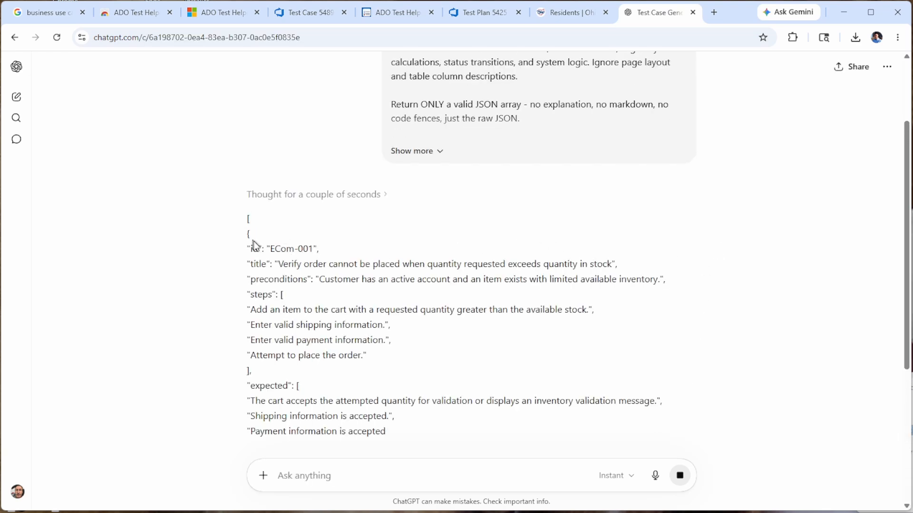
# Examine the title, preconditions, steps and expected results of test case ECom-001 in ChatGPT's JSON response
pyautogui.moveTo(261, 248); pyautogui.dragTo(365, 264)
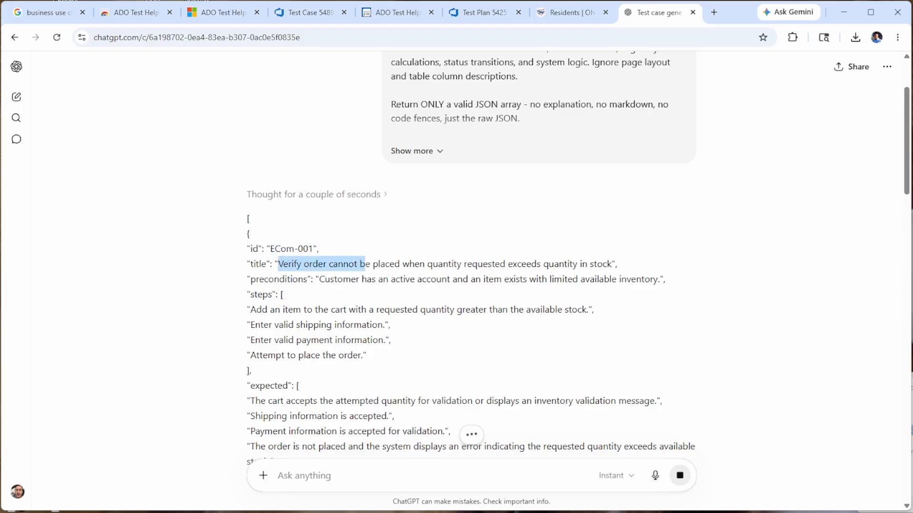
pyautogui.moveTo(258, 295); pyautogui.dragTo(284, 295)
pyautogui.scroll(-1, 299, 339)
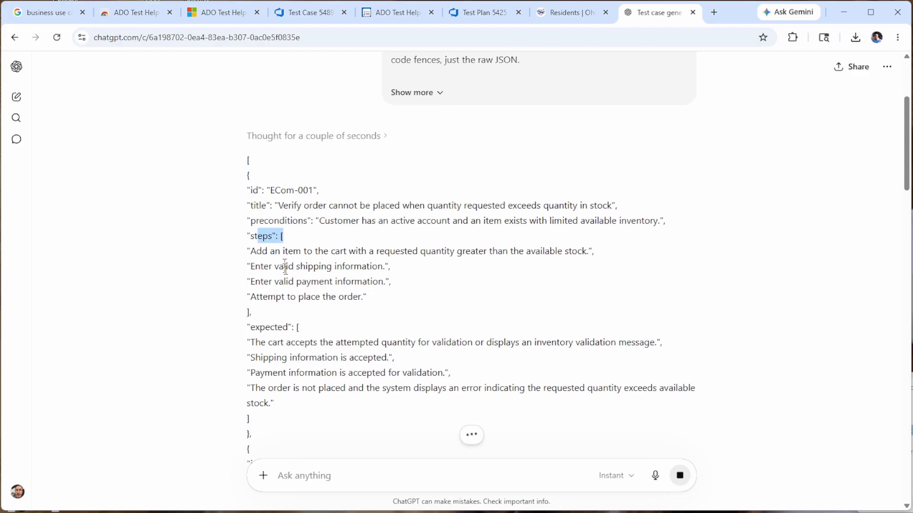
pyautogui.moveTo(274, 341); pyautogui.dragTo(314, 376)
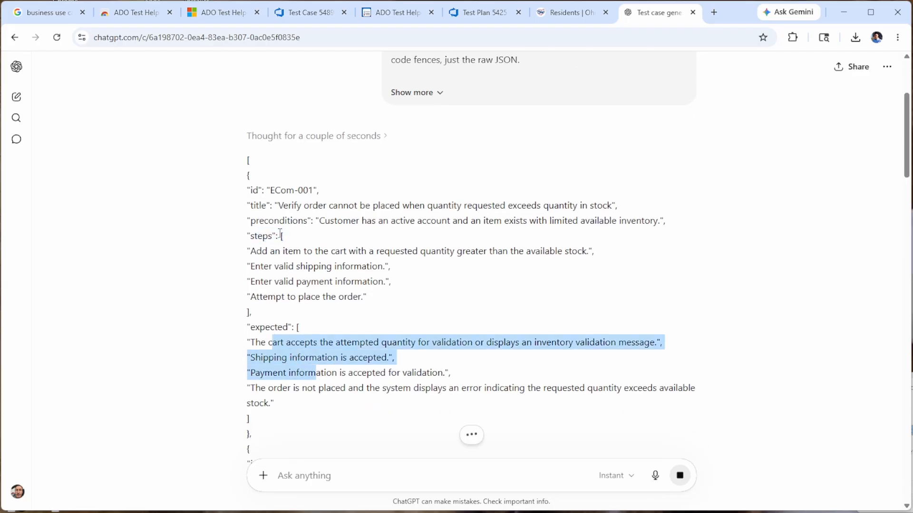
pyautogui.moveTo(279, 236); pyautogui.dragTo(300, 281)
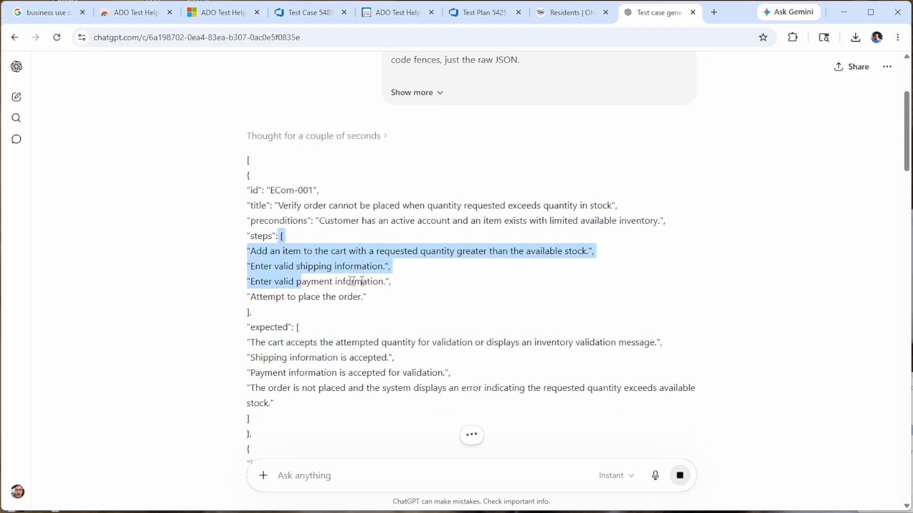
pyautogui.click(314, 219)
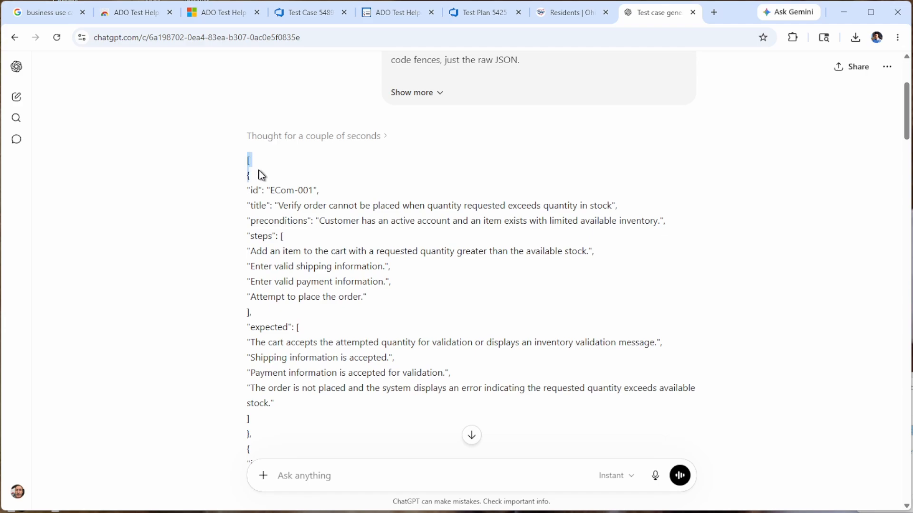
pyautogui.click(295, 198)
# Review the remaining generated test cases through ECom-012 and return to the start of the JSON array
pyautogui.scroll(-12, 404, 269)
pyautogui.scroll(-5, 404, 269)
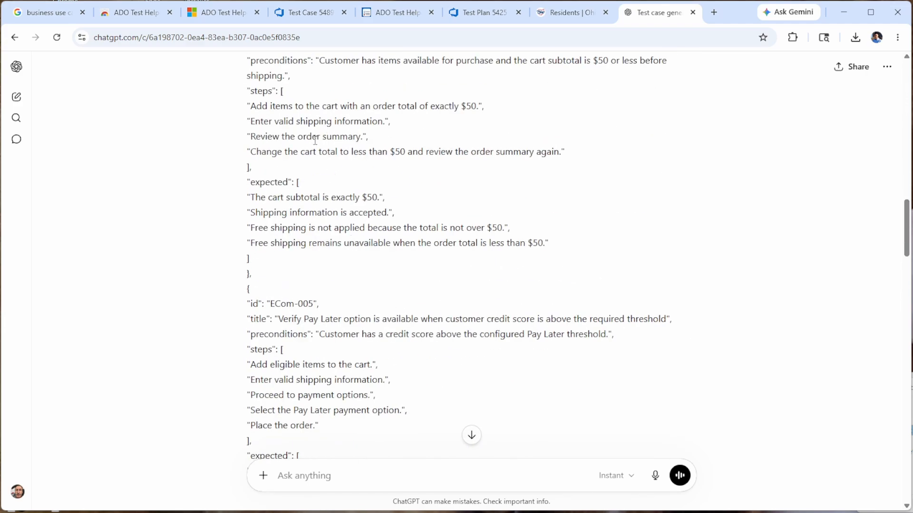
pyautogui.scroll(4, 315, 141)
pyautogui.scroll(-2, 323, 143)
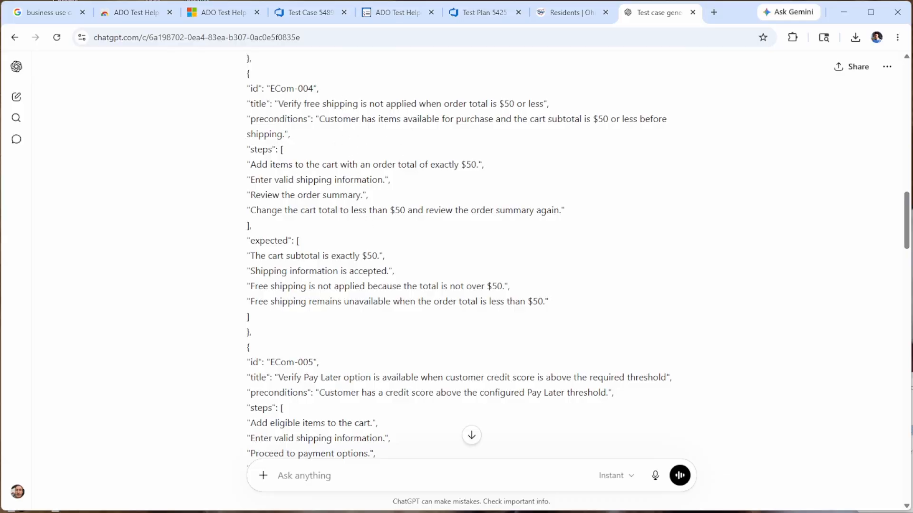
pyautogui.scroll(-20, 291, 178)
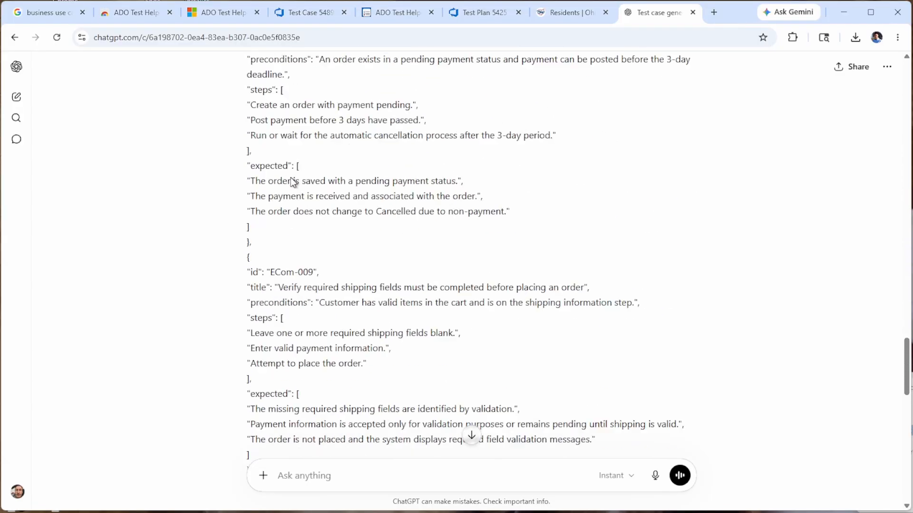
pyautogui.scroll(-18, 292, 181)
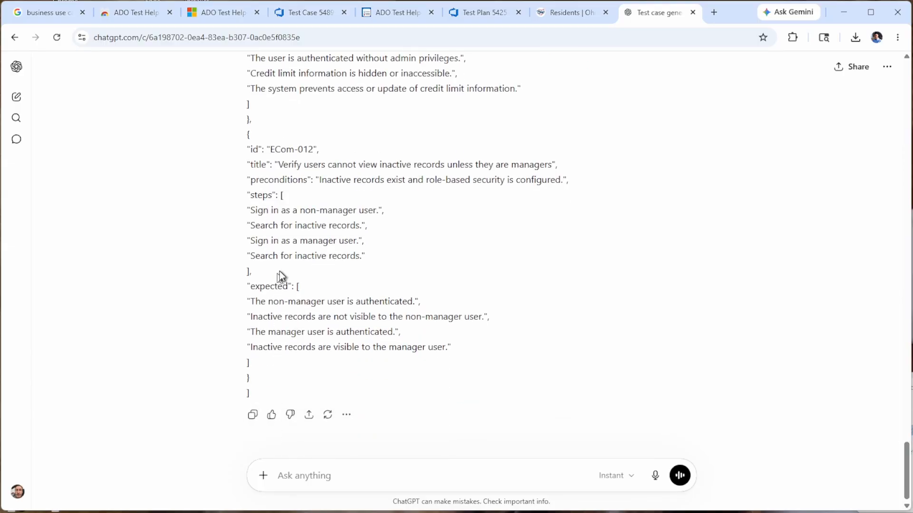
pyautogui.scroll(20, 281, 277)
pyautogui.scroll(15, 282, 276)
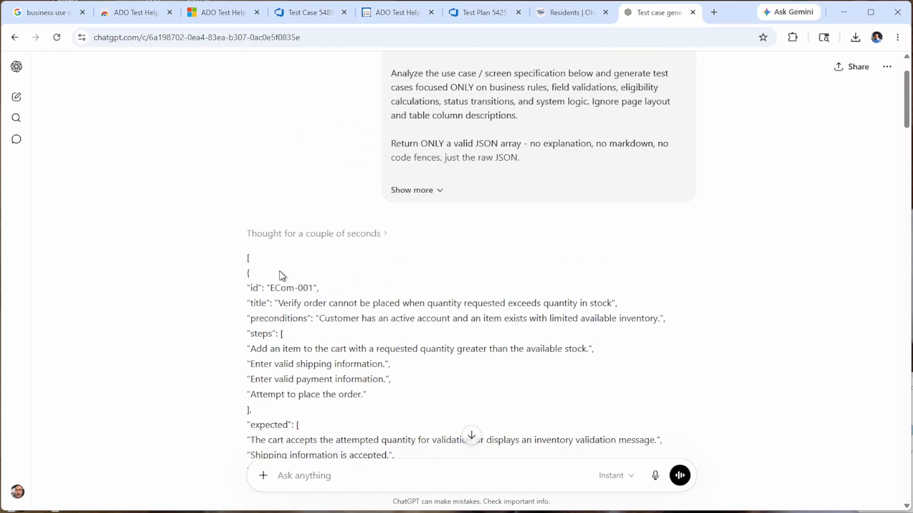
# Copy ChatGPT's full JSON response, switch to ADO Test Helper and paste it into the JSON output field
pyautogui.scroll(-20, 327, 382)
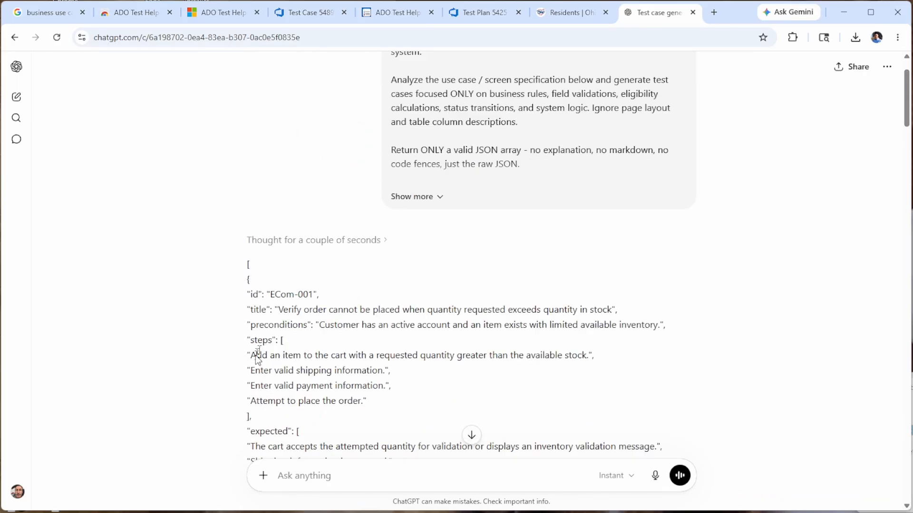
pyautogui.scroll(-18, 314, 387)
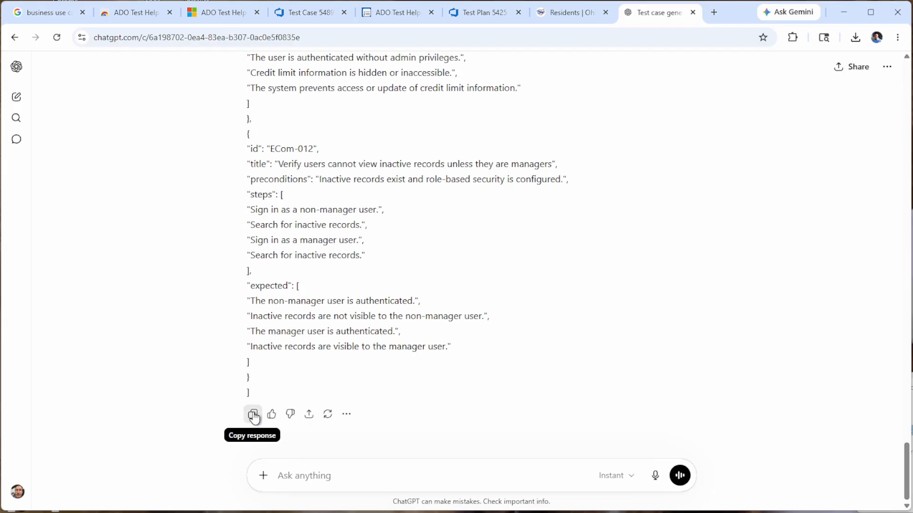
pyautogui.click(254, 416)
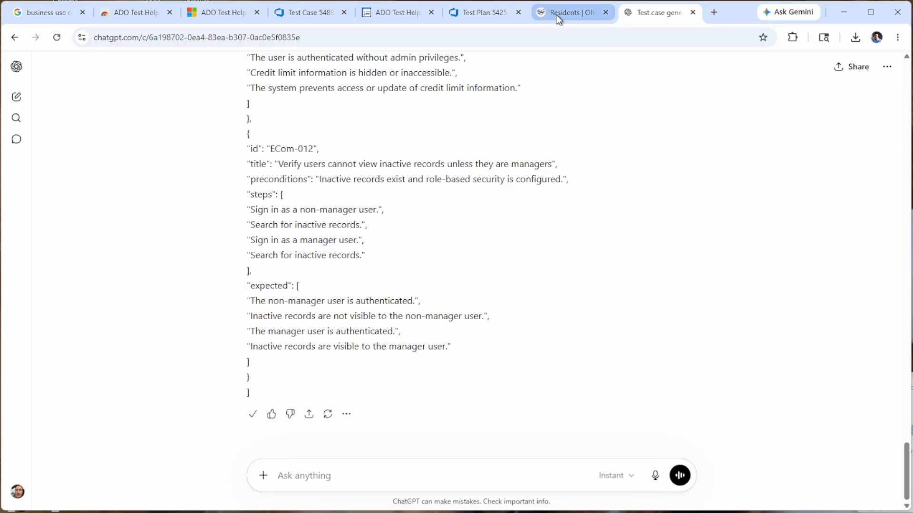
pyautogui.click(398, 15)
pyautogui.scroll(-3, 203, 382)
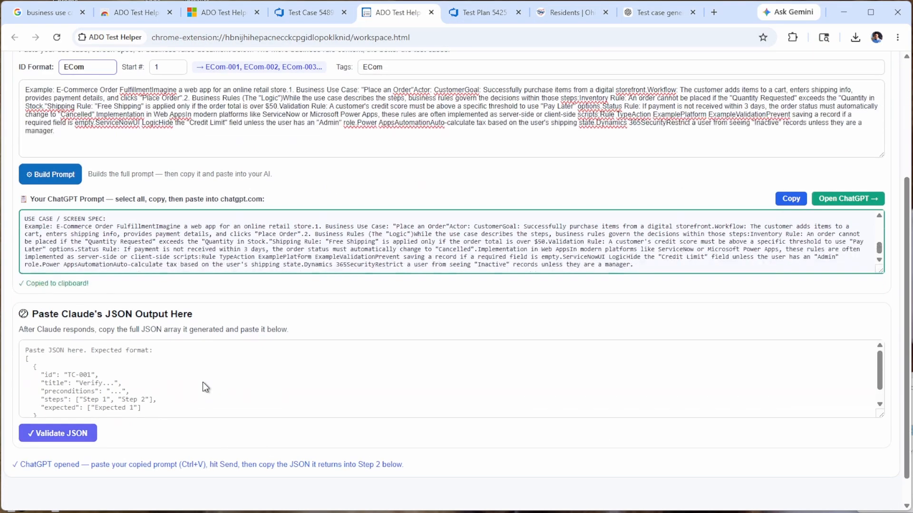
pyautogui.rightClick(139, 362)
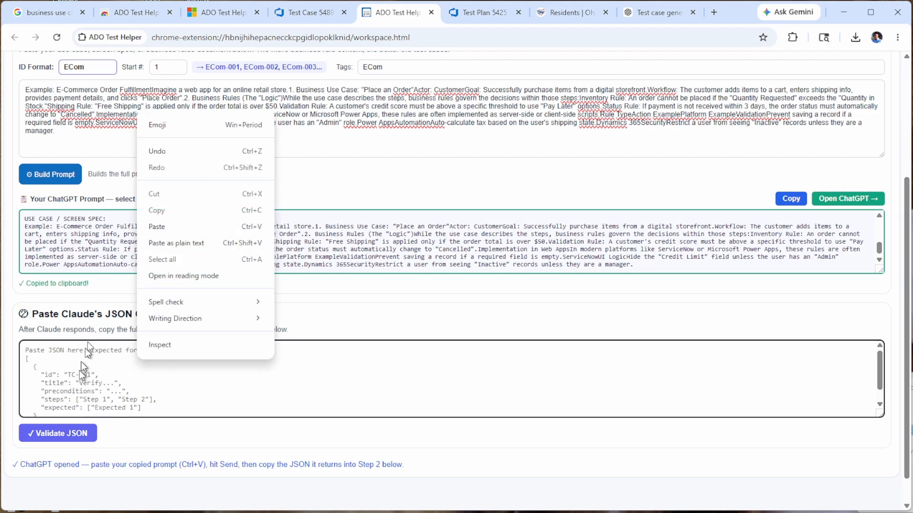
pyautogui.click(154, 227)
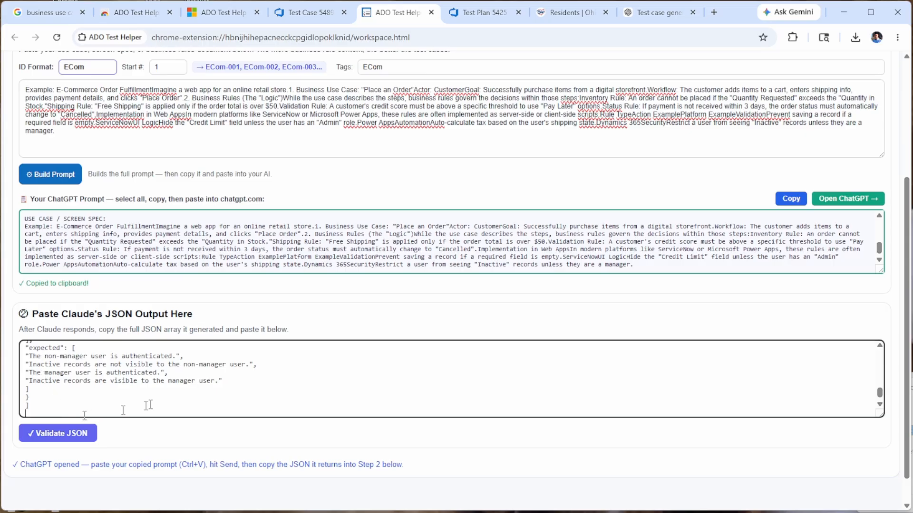
# Validate the pasted JSON and review the detected ECom test cases through ECom-012
pyautogui.scroll(-2, 148, 405)
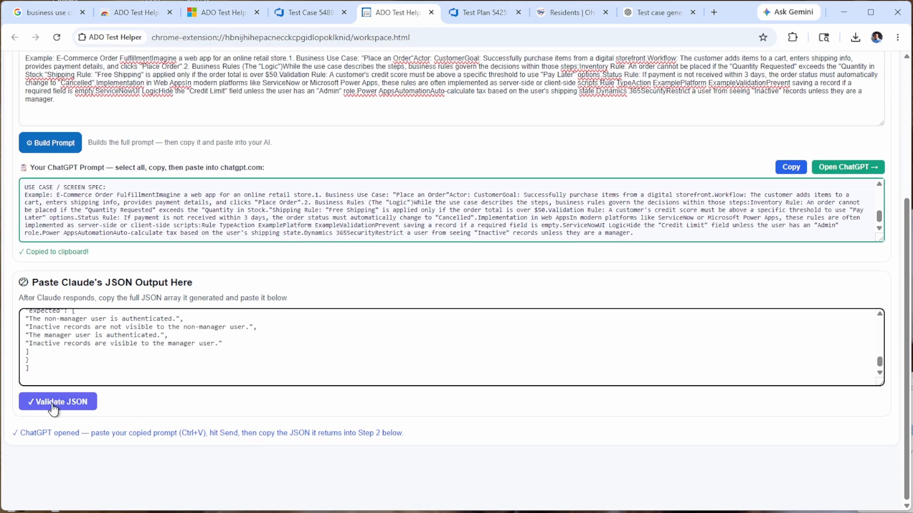
pyautogui.click(55, 408)
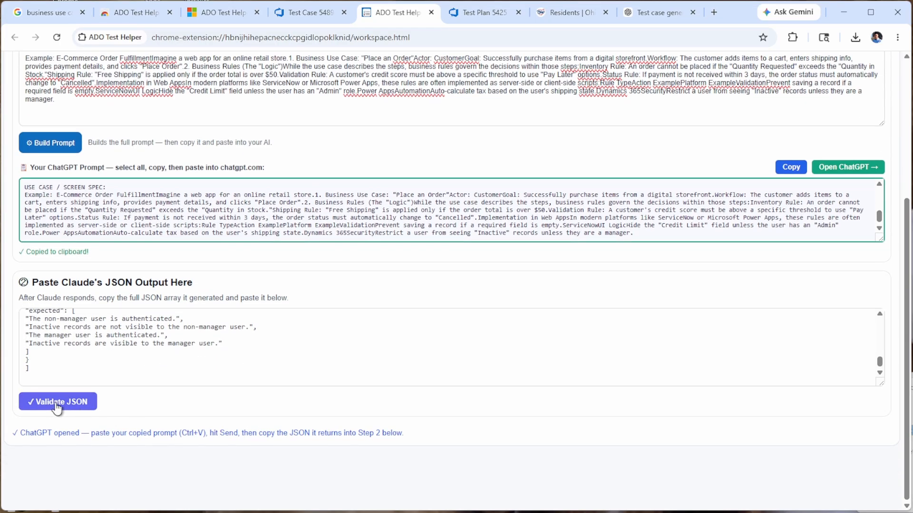
pyautogui.scroll(-3, 369, 321)
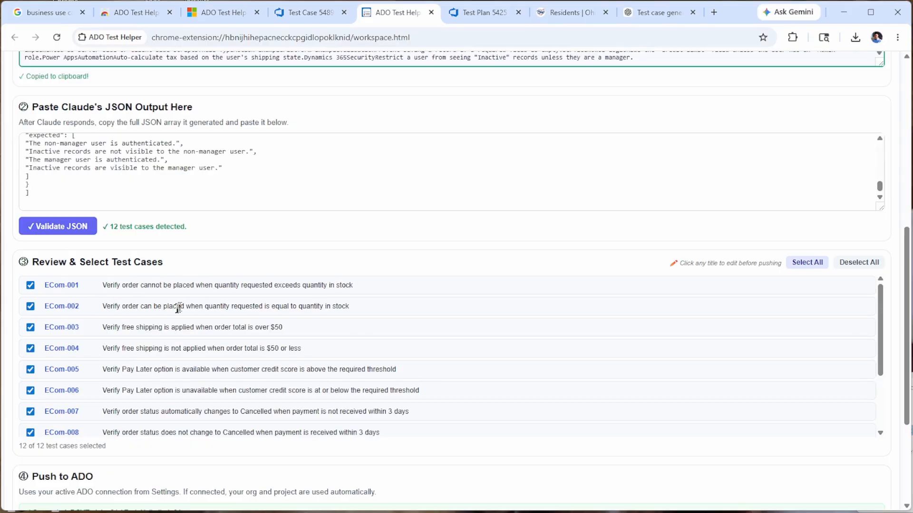
pyautogui.scroll(-2, 95, 314)
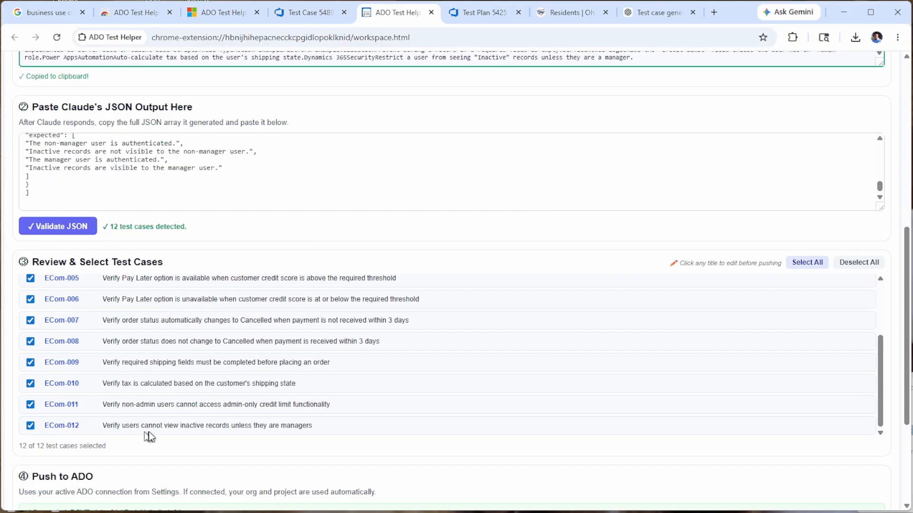
# Push all selected ECom test cases to ADO without an area path or test plan ID, and look over the created items
pyautogui.scroll(-3, 232, 352)
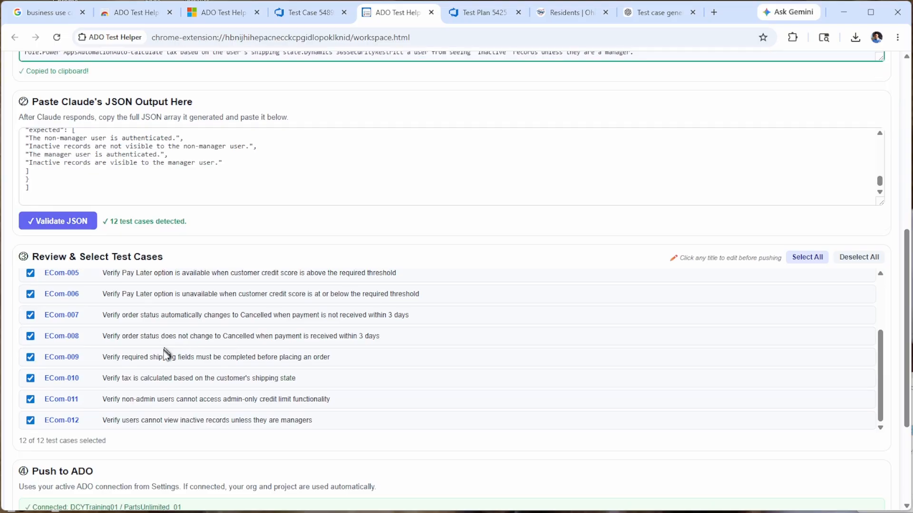
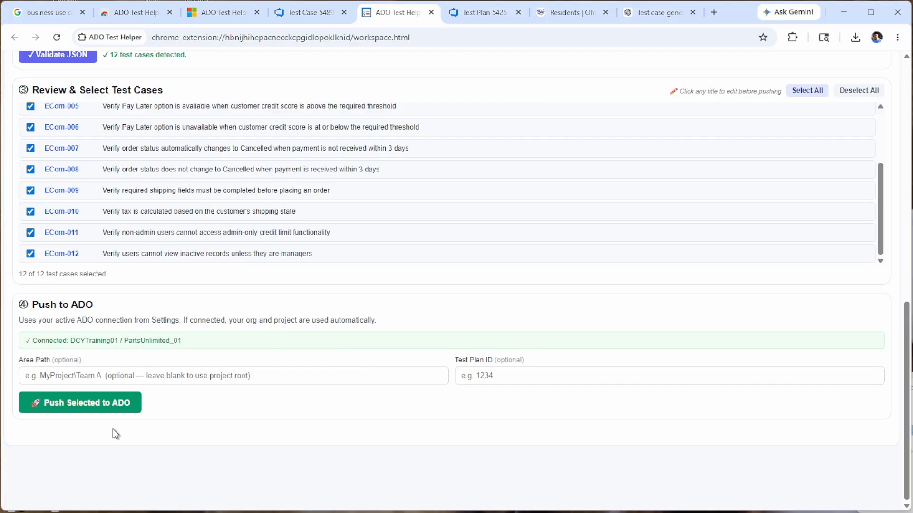
pyautogui.click(80, 403)
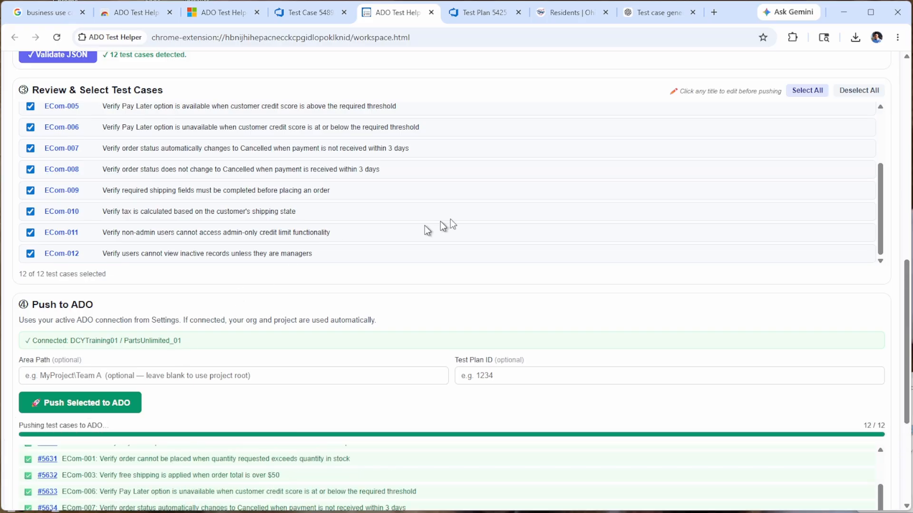
pyautogui.scroll(-5, 442, 224)
pyautogui.scroll(2, 267, 304)
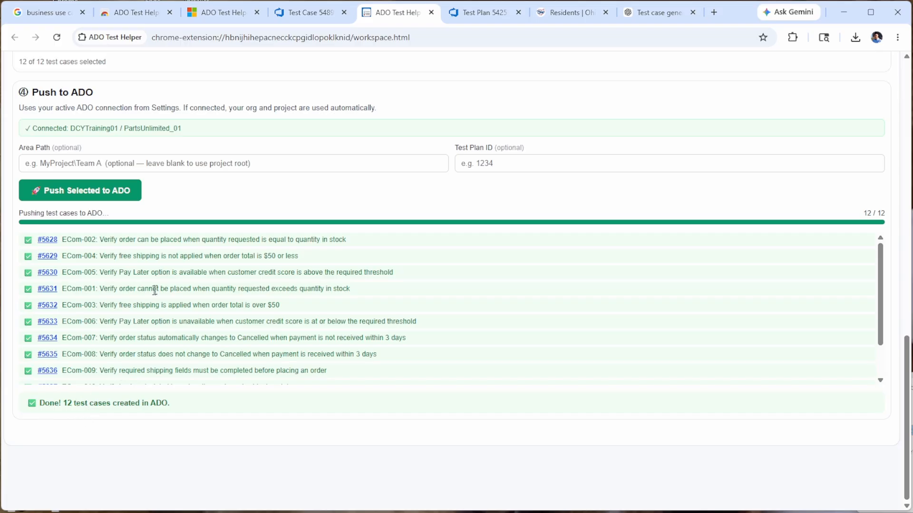
pyautogui.scroll(-2, 154, 290)
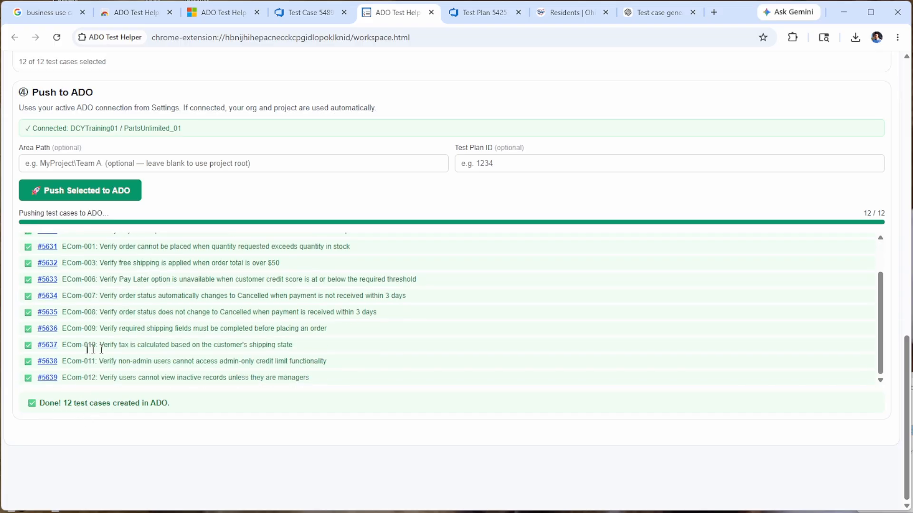
# Open the created test case ECom-003 in Azure DevOps and examine its steps and expected results
pyautogui.click(49, 264)
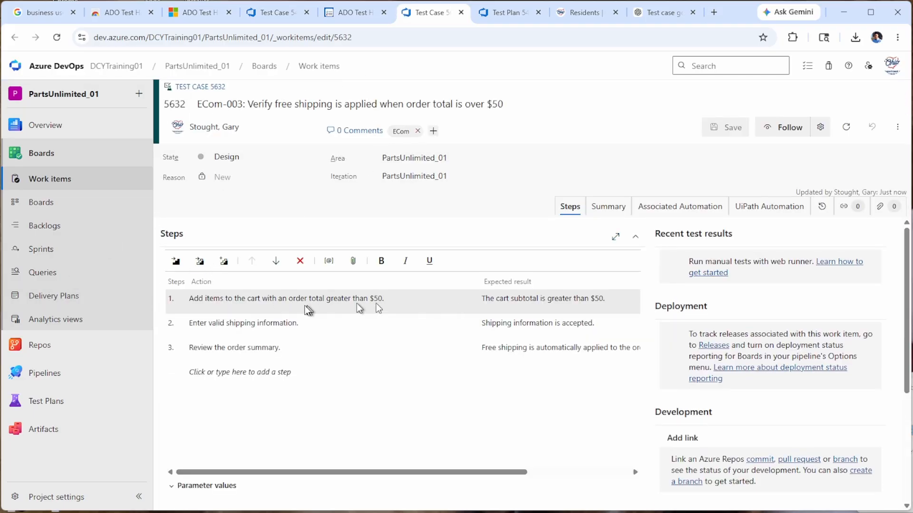
pyautogui.scroll(-2, 357, 364)
pyautogui.scroll(2, 355, 357)
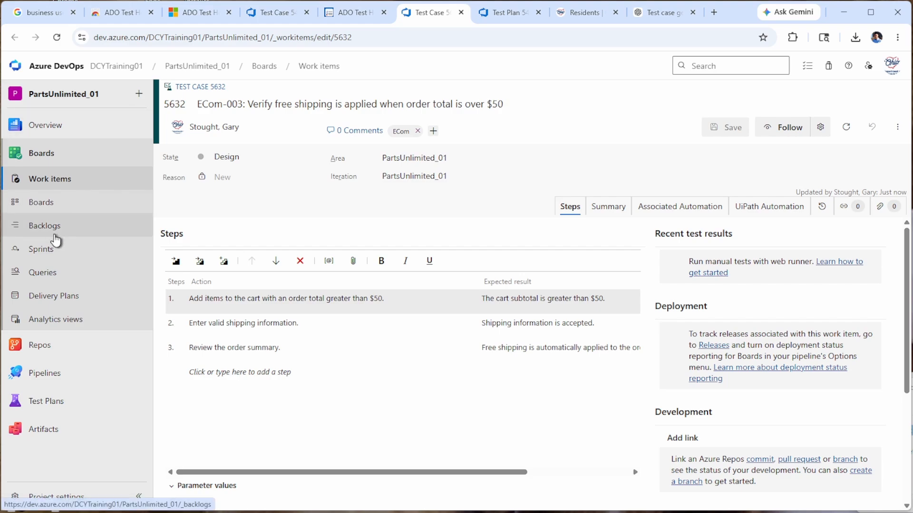
# Create a new work item query in Azure DevOps and remove its default clauses except Changed Date
pyautogui.click(52, 273)
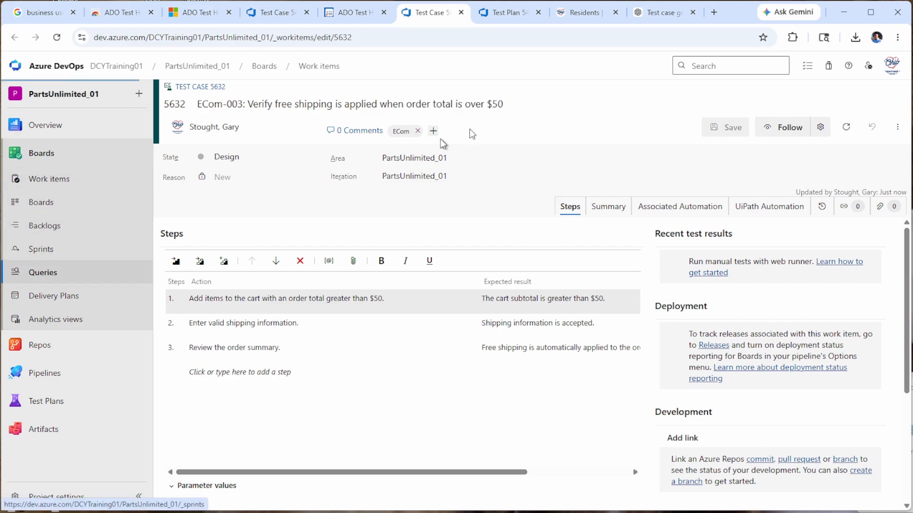
pyautogui.click(702, 108)
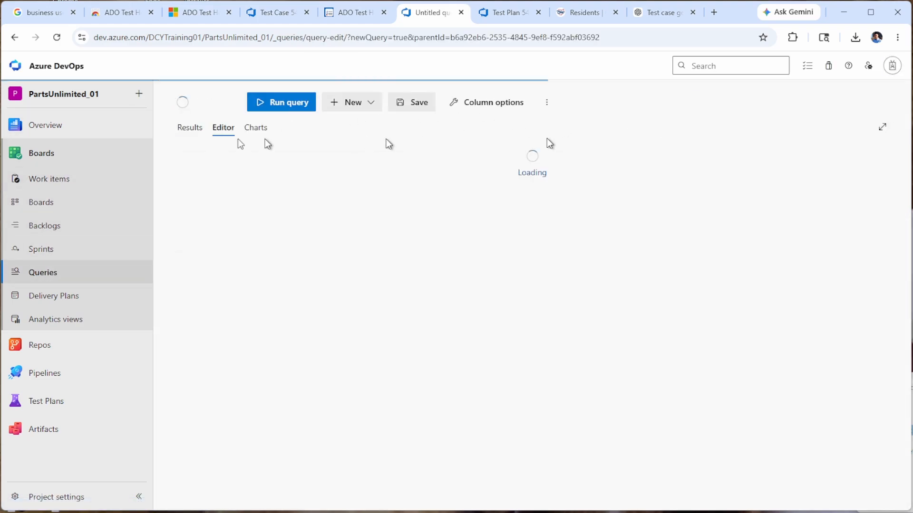
pyautogui.click(201, 231)
pyautogui.click(200, 231)
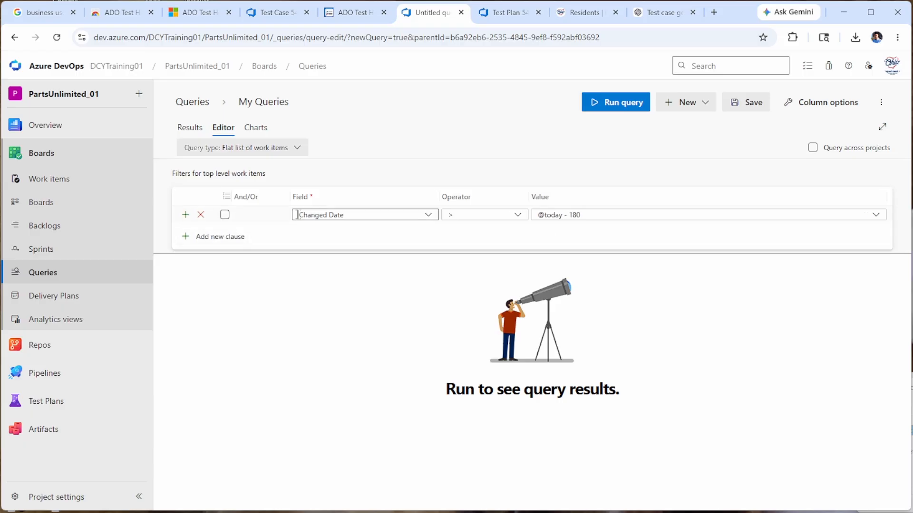
# Change the remaining clause to Title Contains "ecom", run the query and look through the results
pyautogui.click(348, 214)
pyautogui.write('titl')
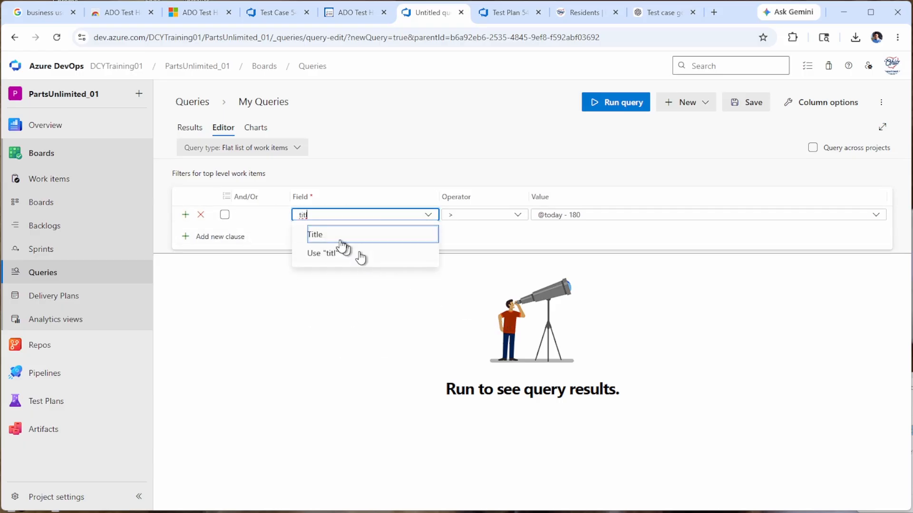
pyautogui.click(341, 239)
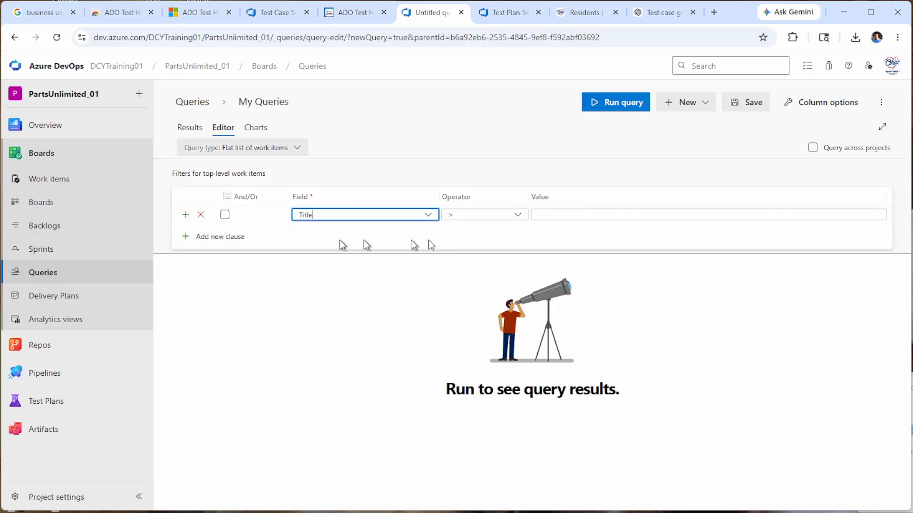
pyautogui.click(523, 218)
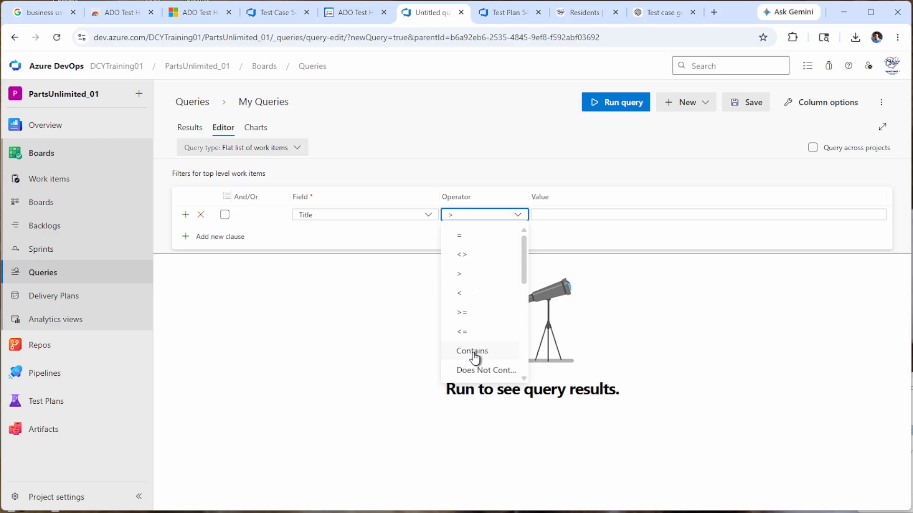
pyautogui.click(465, 352)
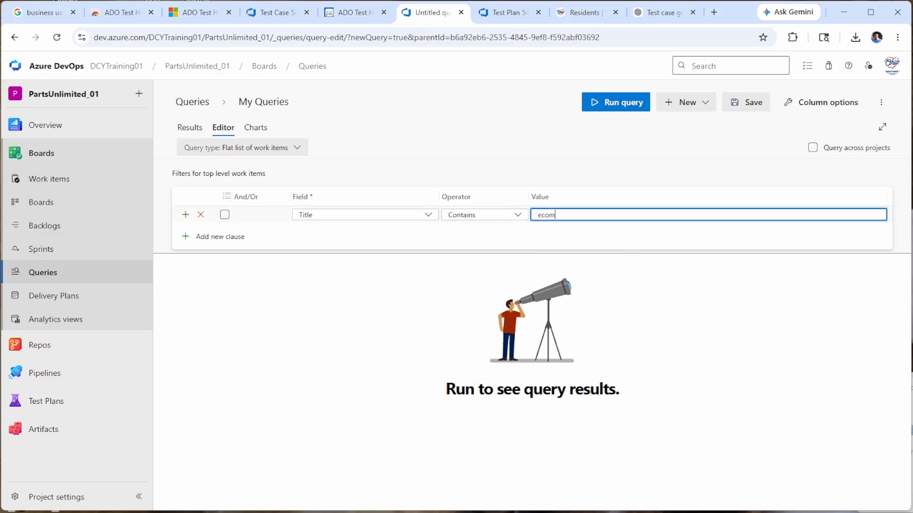
pyautogui.click(608, 106)
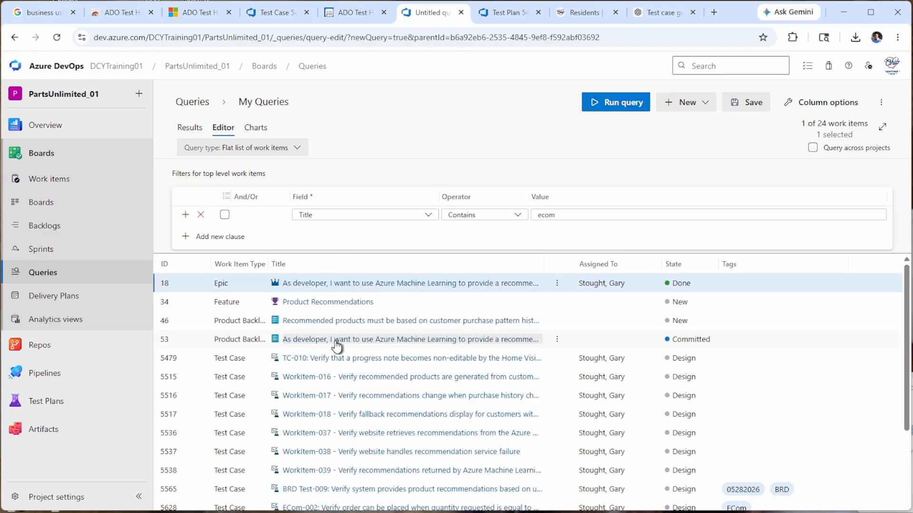
pyautogui.scroll(-3, 337, 342)
pyautogui.scroll(3, 341, 330)
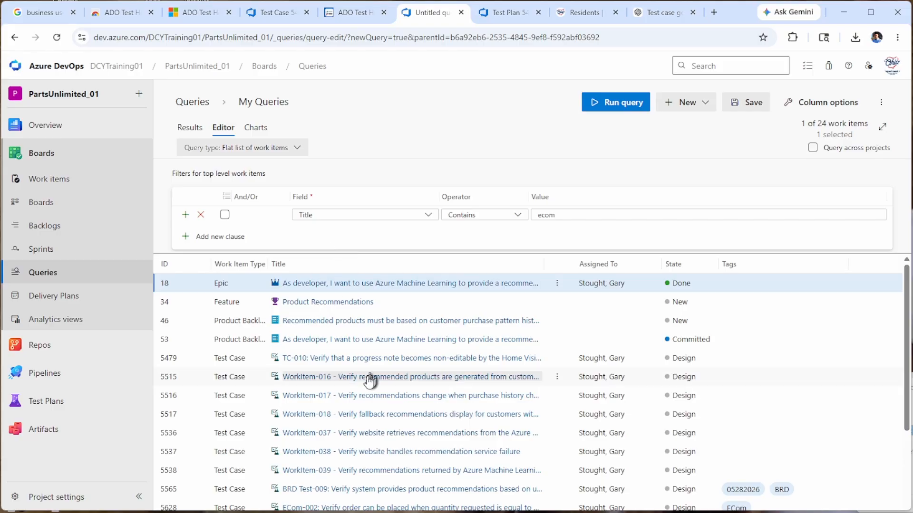
# Add an And clause to the query with Work Item Type = Test Case
pyautogui.click(224, 236)
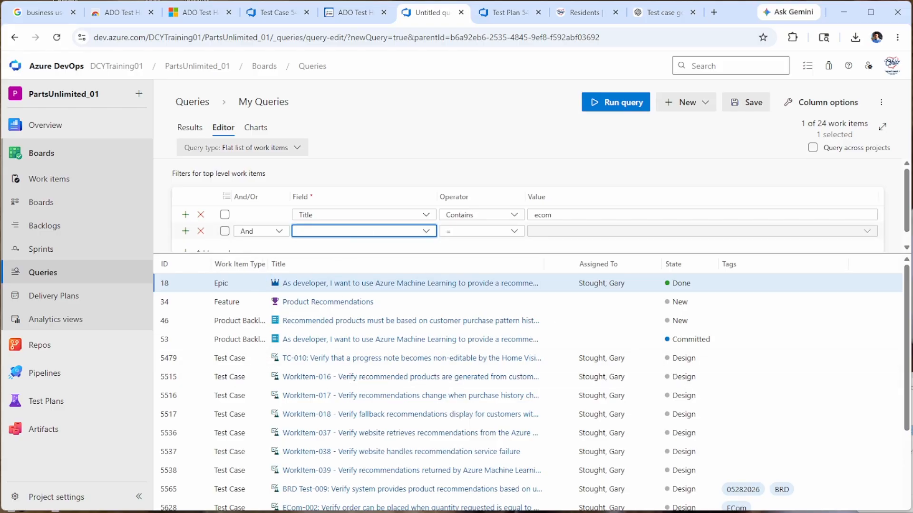
pyautogui.write('wio')
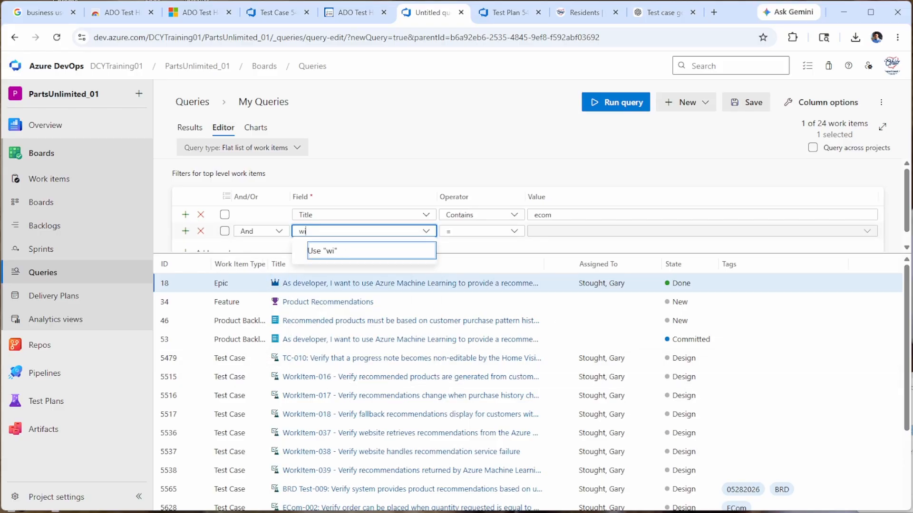
pyautogui.press('BackSpace')
pyautogui.write('o')
pyautogui.click(340, 276)
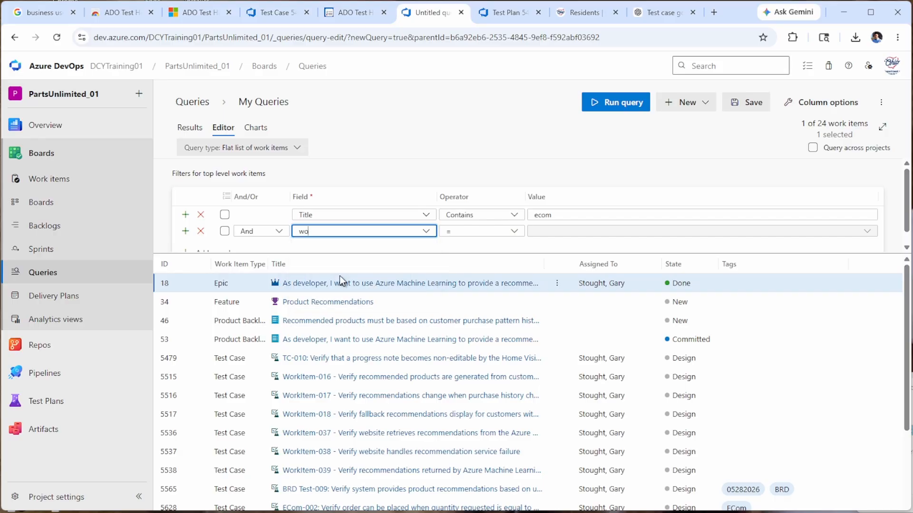
pyautogui.click(401, 235)
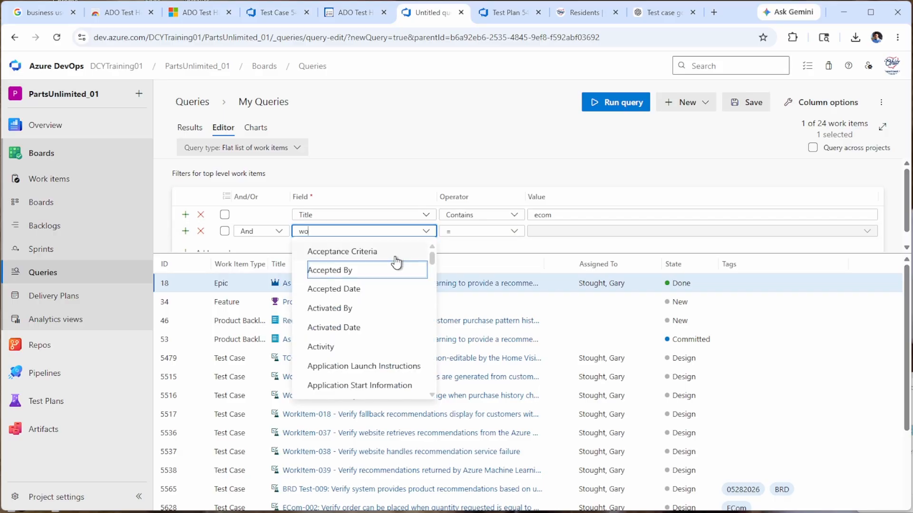
pyautogui.write('r')
pyautogui.click(377, 267)
pyautogui.click(583, 231)
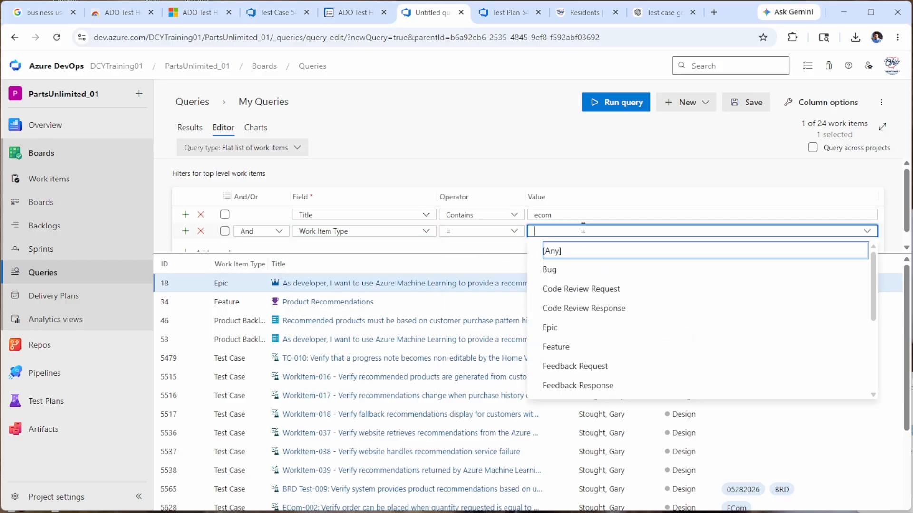
pyautogui.scroll(-3, 560, 323)
pyautogui.click(569, 345)
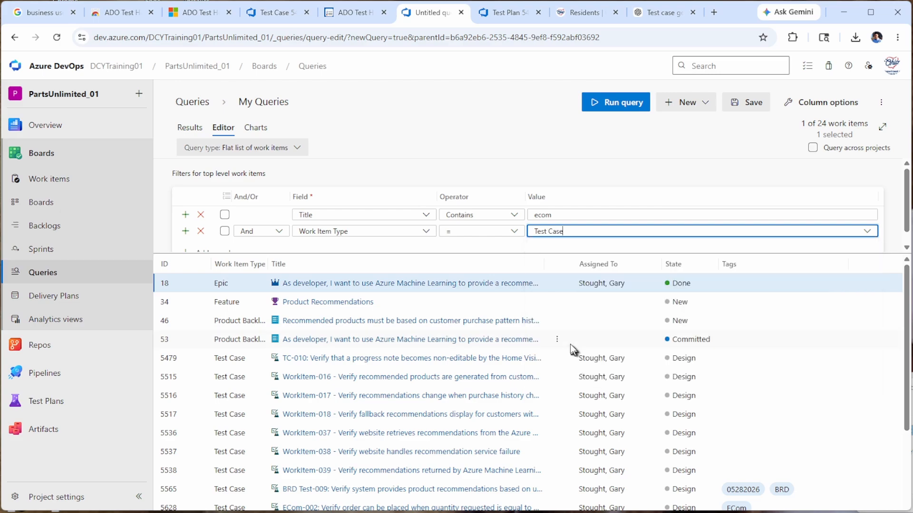
# Run the filtered query and review the ECom test cases and their tags
pyautogui.click(607, 101)
pyautogui.scroll(-3, 494, 332)
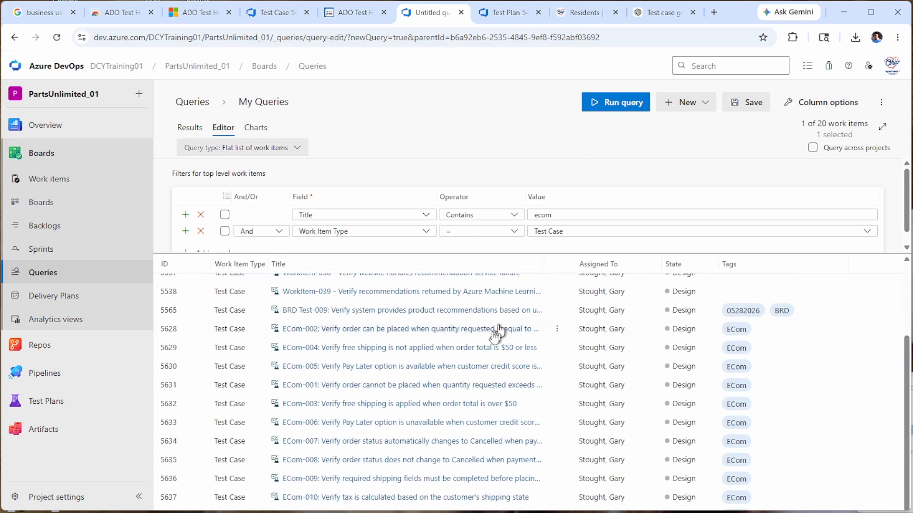
pyautogui.scroll(5, 361, 428)
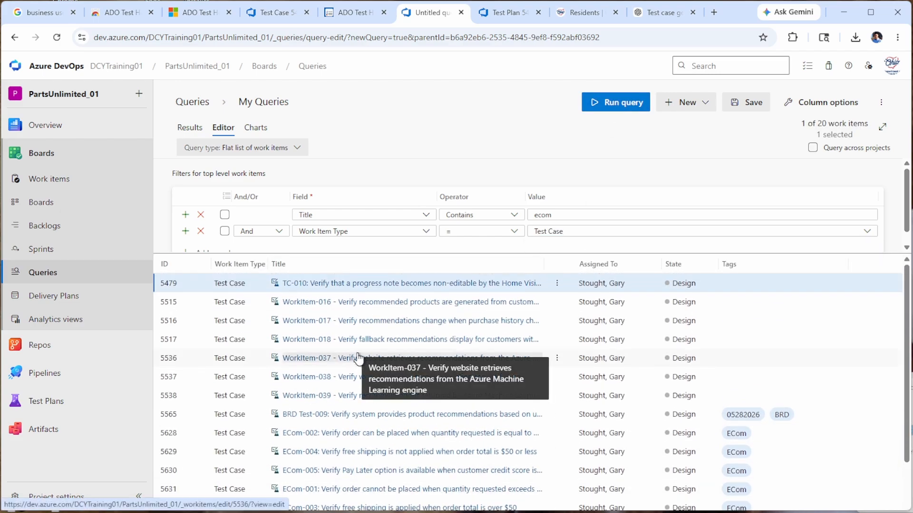
pyautogui.scroll(-3, 291, 432)
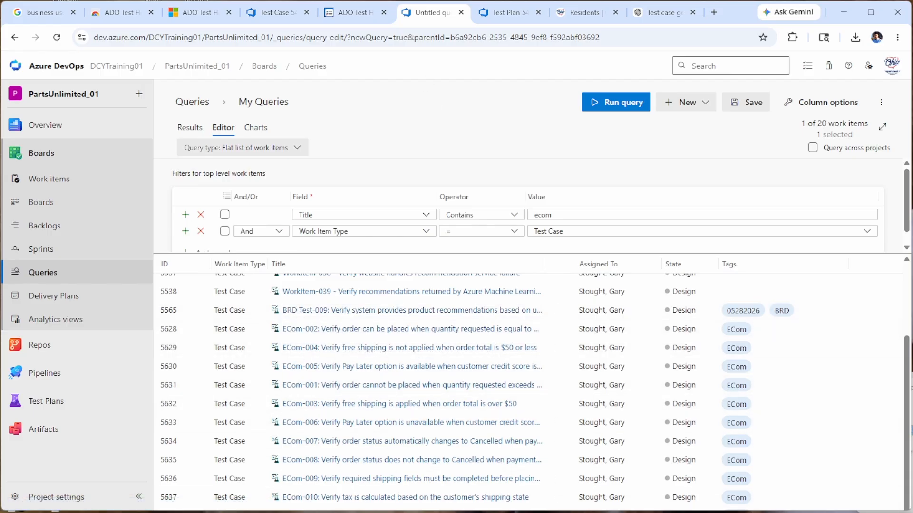
# Open the ECom-001 test case from the query results and review its steps and expected results
pyautogui.click(373, 386)
pyautogui.scroll(-2, 234, 373)
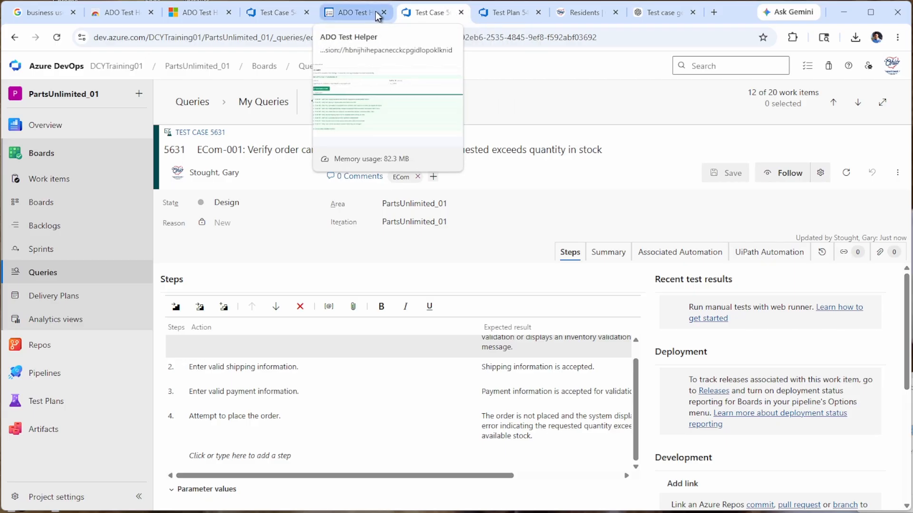
# Switch to ADO Test Helper, look back over the use case page, and open the Work Item → Test Cases workflow
pyautogui.click(359, 12)
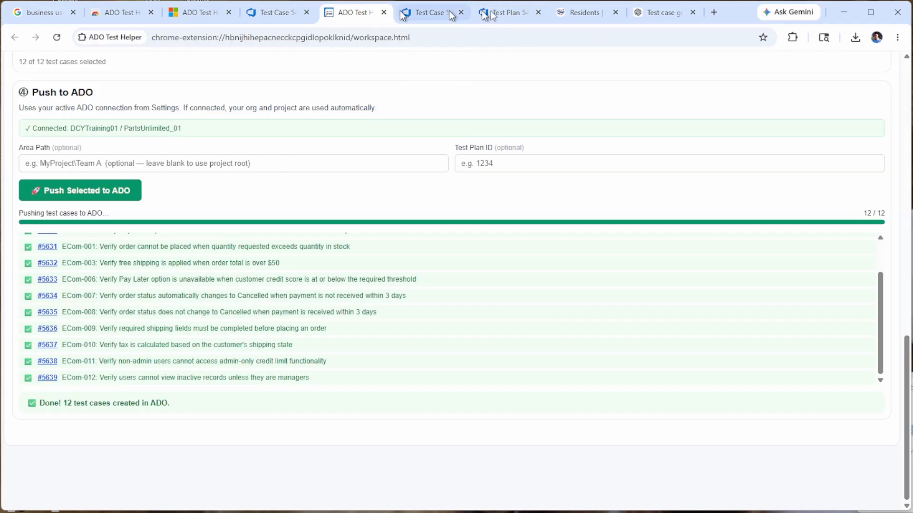
pyautogui.scroll(8, 281, 182)
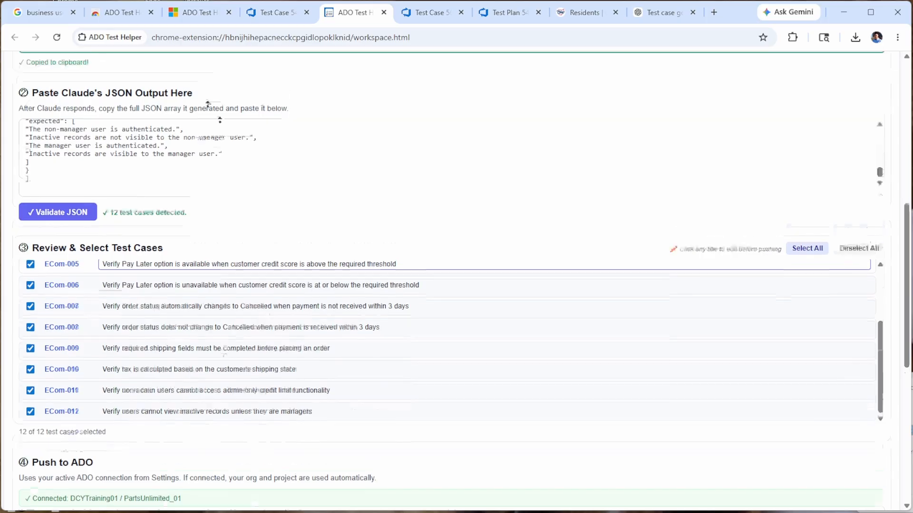
pyautogui.scroll(8, 208, 104)
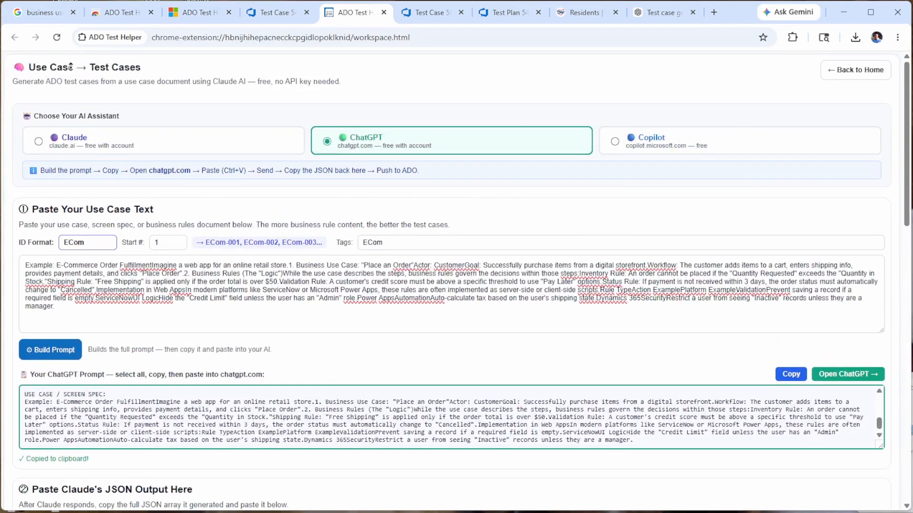
pyautogui.scroll(-16, 517, 362)
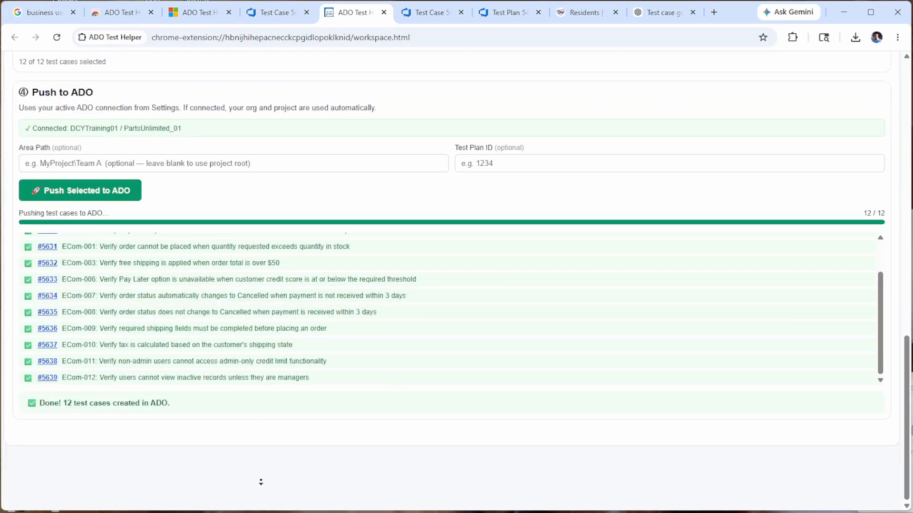
pyautogui.scroll(16, 260, 482)
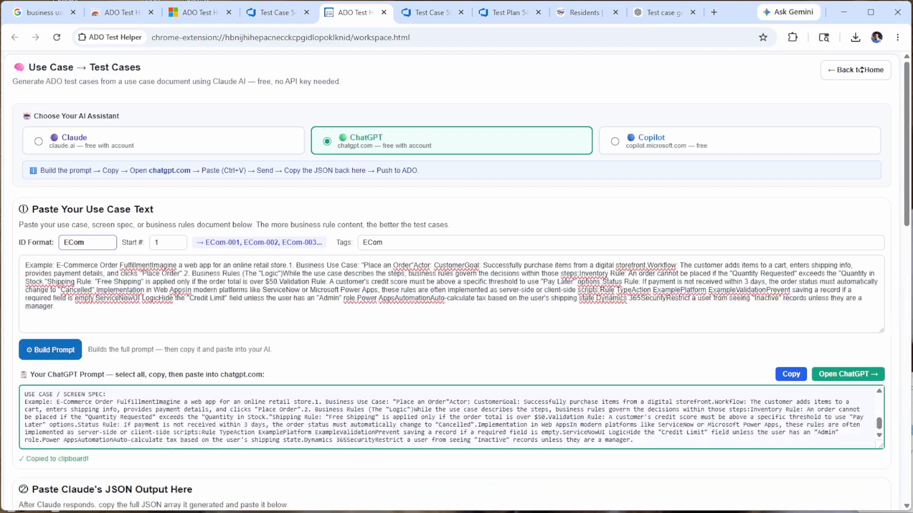
pyautogui.click(842, 73)
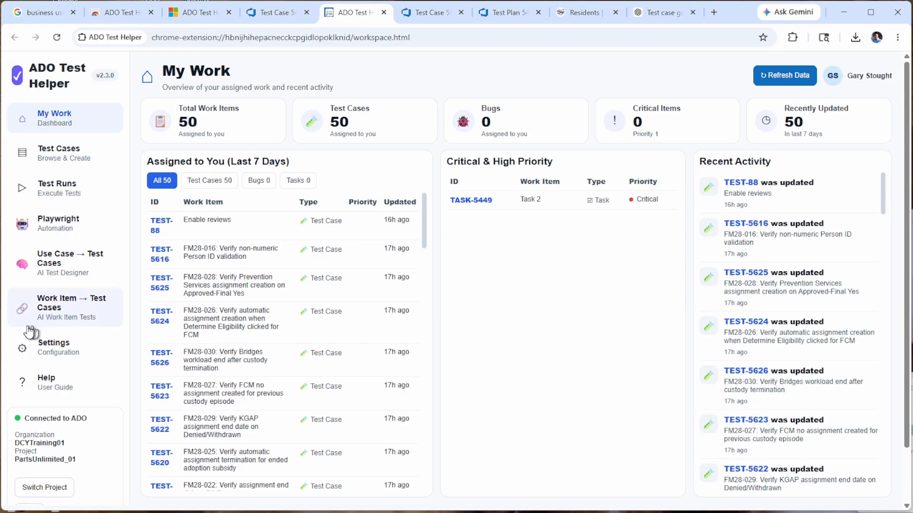
pyautogui.click(62, 314)
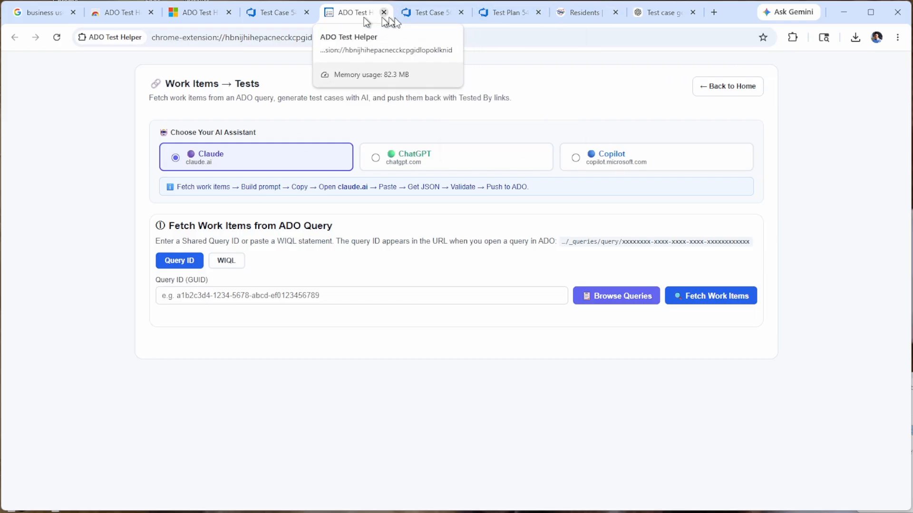
# Switch to Azure DevOps and display all saved and shared work item queries for PartsUnlimited_01
pyautogui.click(505, 13)
pyautogui.moveTo(31, 175)
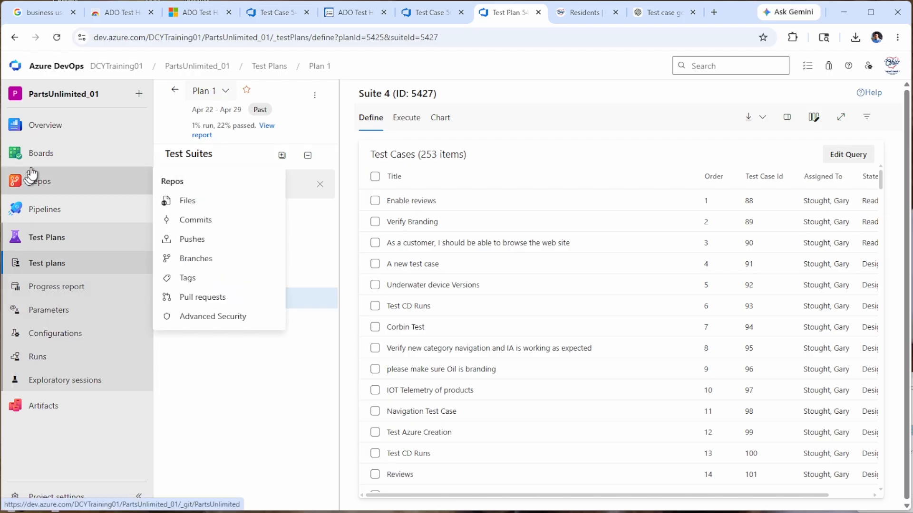
pyautogui.moveTo(33, 160)
pyautogui.click(190, 252)
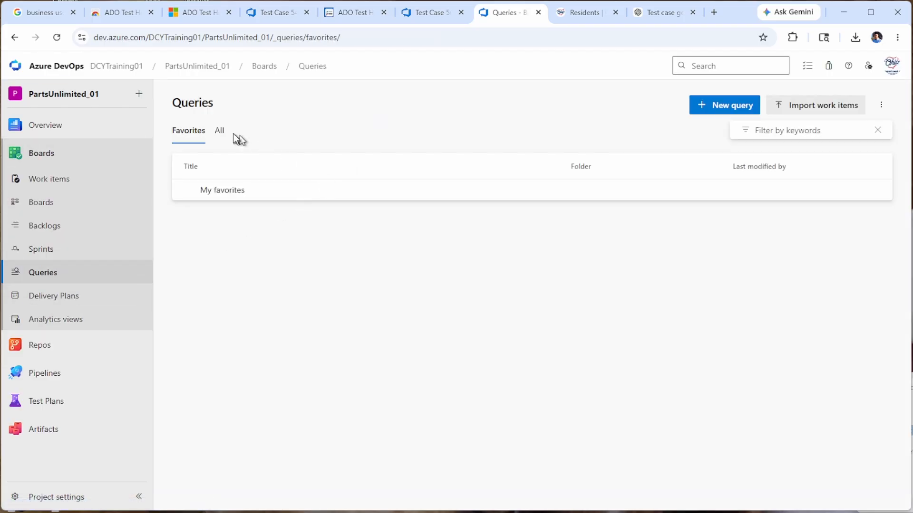
pyautogui.click(219, 131)
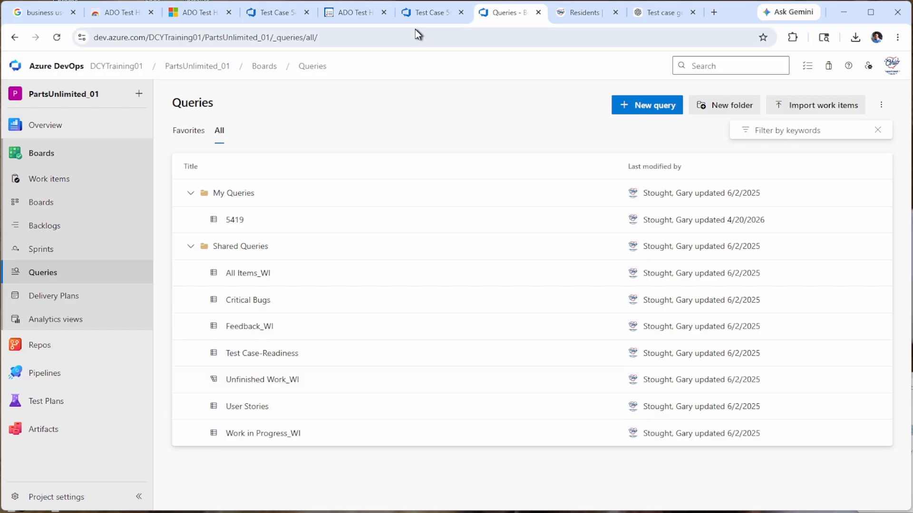
# Return to ADO Test Helper, choose ChatGPT as the AI assistant and load the saved ADO queries
pyautogui.click(365, 15)
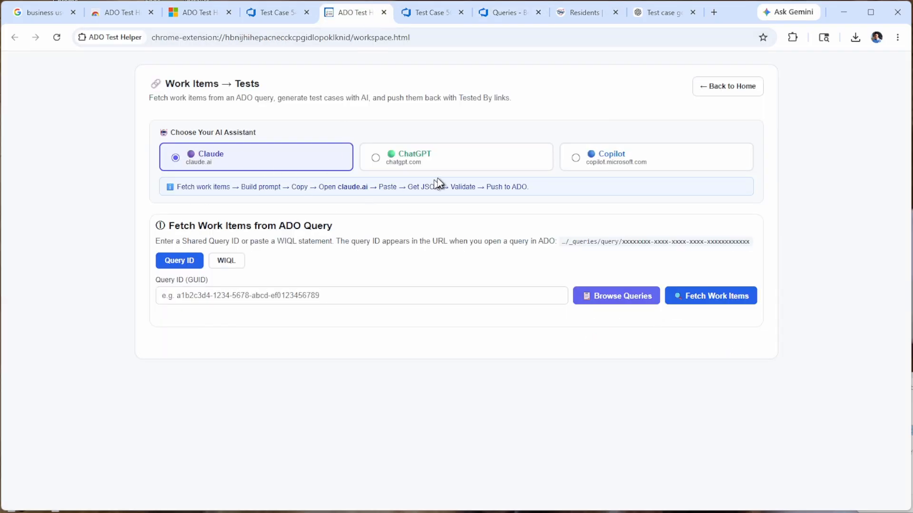
pyautogui.click(434, 164)
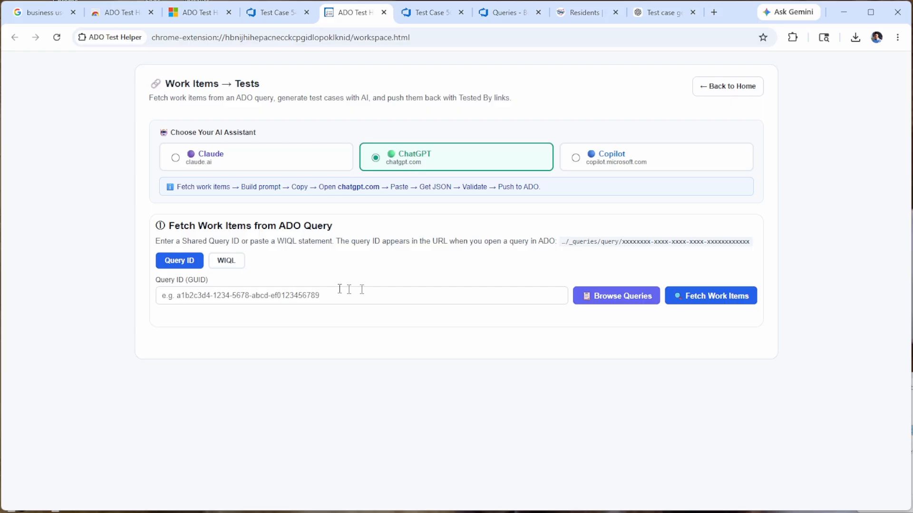
pyautogui.click(623, 301)
pyautogui.click(343, 333)
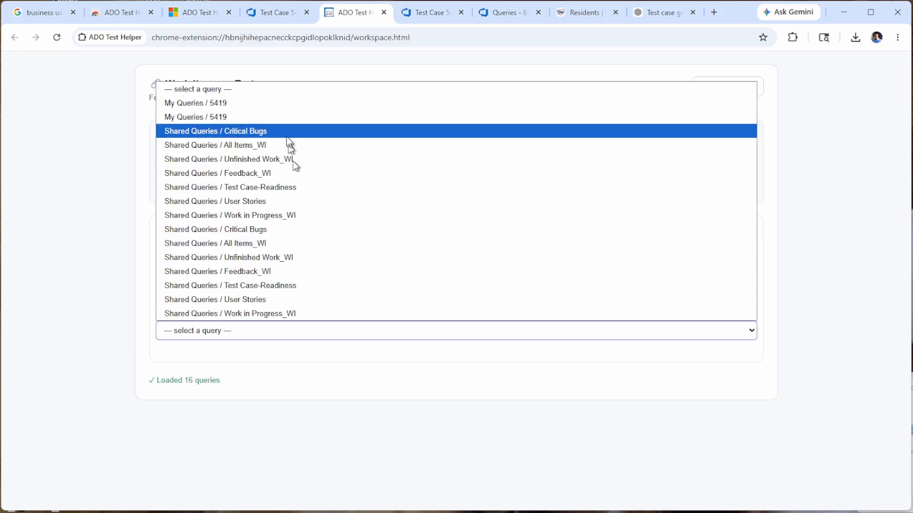
pyautogui.click(488, 14)
pyautogui.click(363, 15)
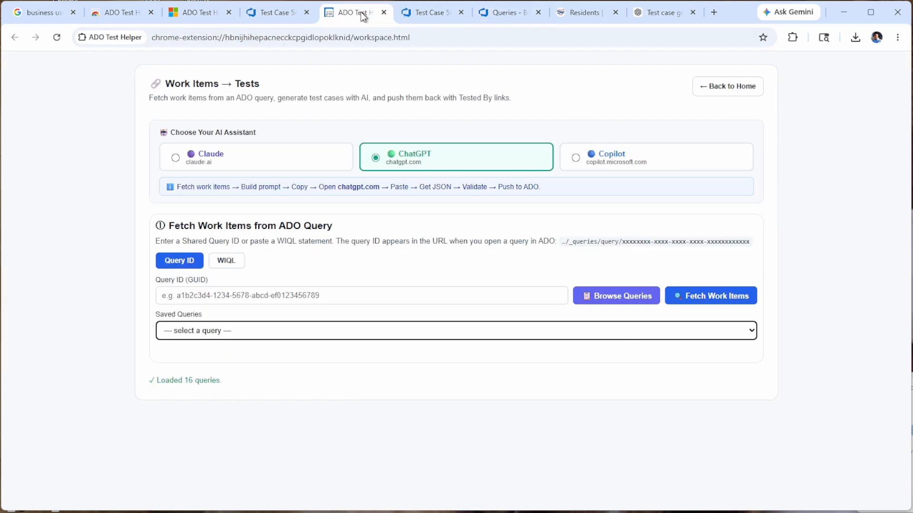
# Select the saved query Shared Queries / User Stories and fetch its work items
pyautogui.click(317, 333)
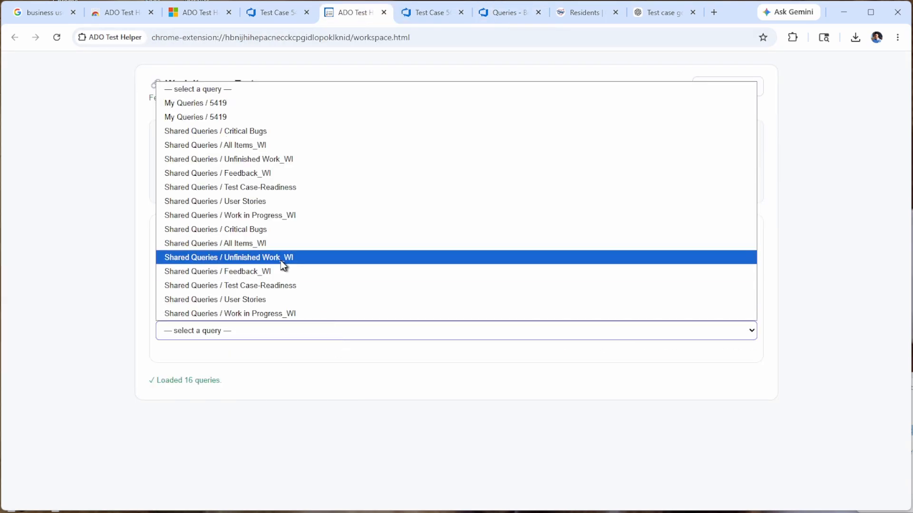
pyautogui.click(235, 202)
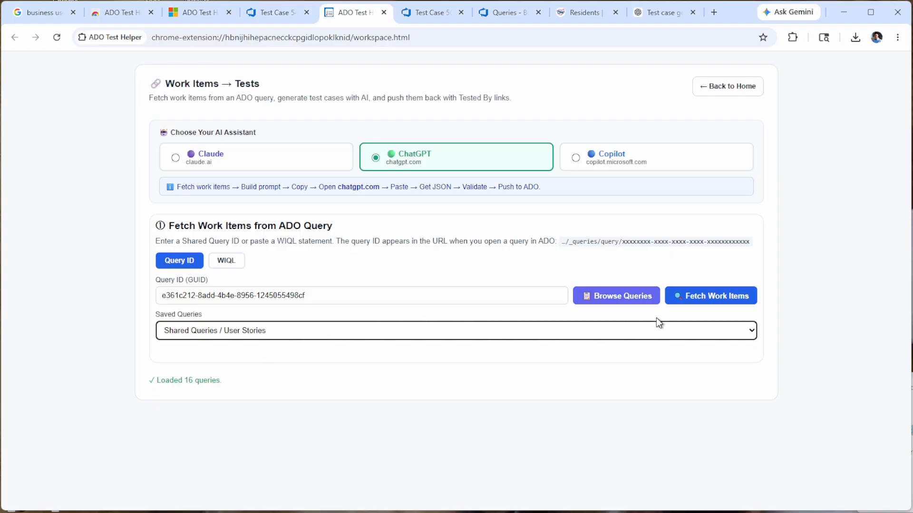
pyautogui.click(713, 297)
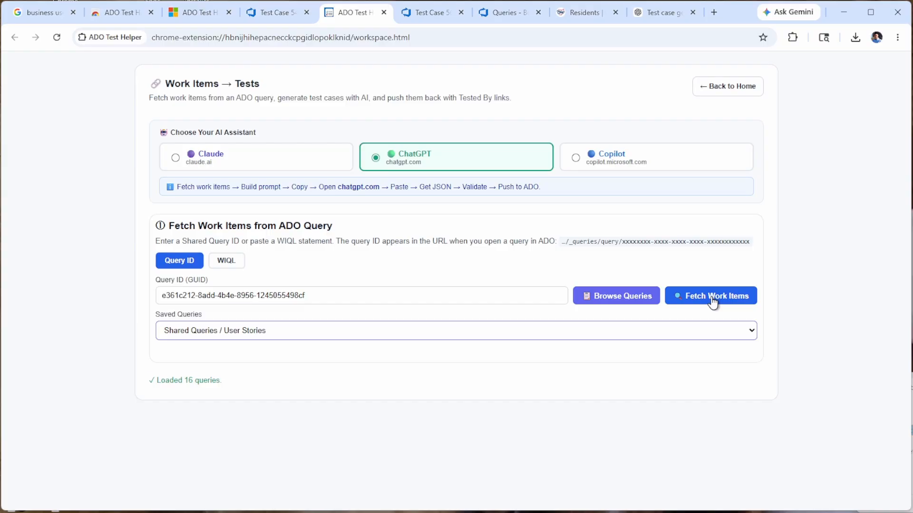
# Look through the fetched product backlog items and the prompt configuration sections below them
pyautogui.scroll(-4, 133, 345)
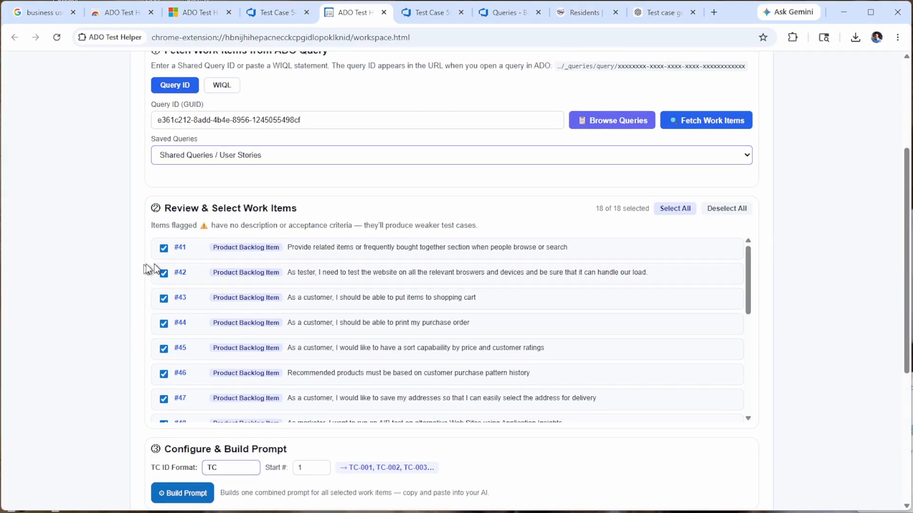
pyautogui.scroll(-5, 270, 298)
pyautogui.scroll(-4, 279, 341)
pyautogui.scroll(10, 281, 348)
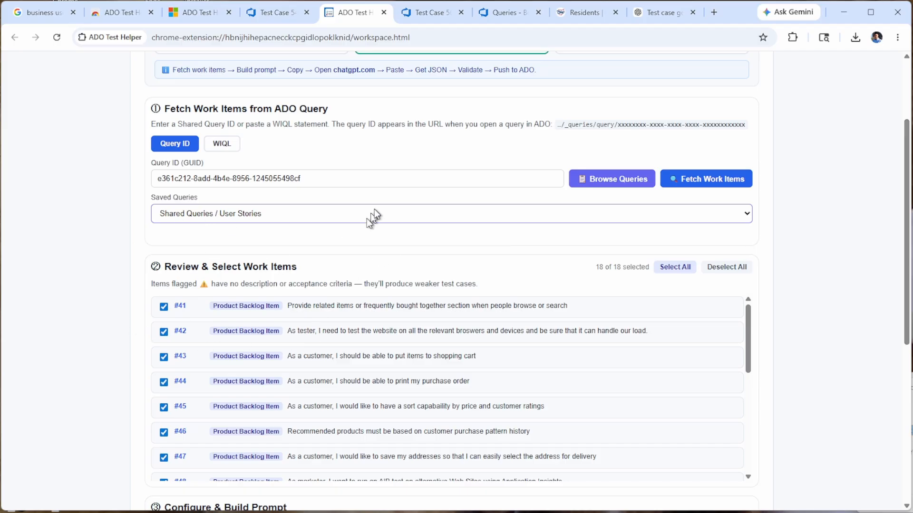
pyautogui.scroll(-9, 319, 377)
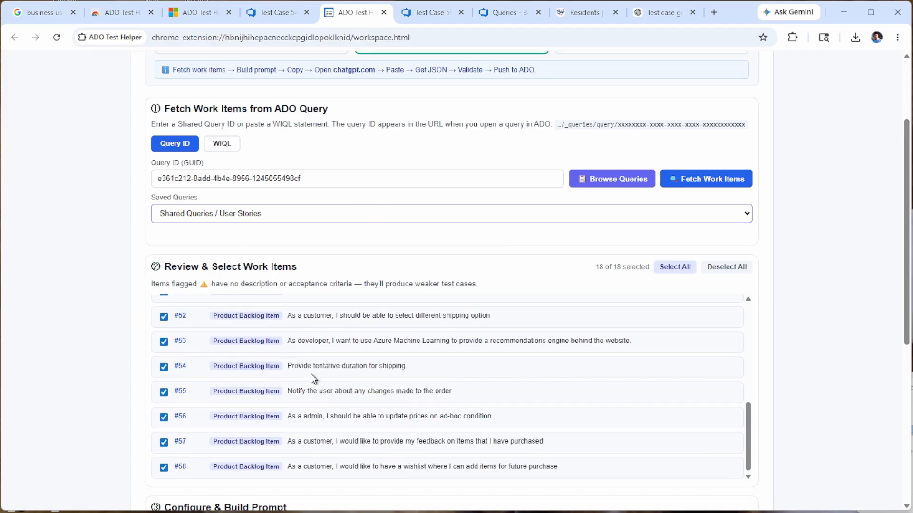
pyautogui.scroll(3, 310, 375)
pyautogui.scroll(7, 312, 378)
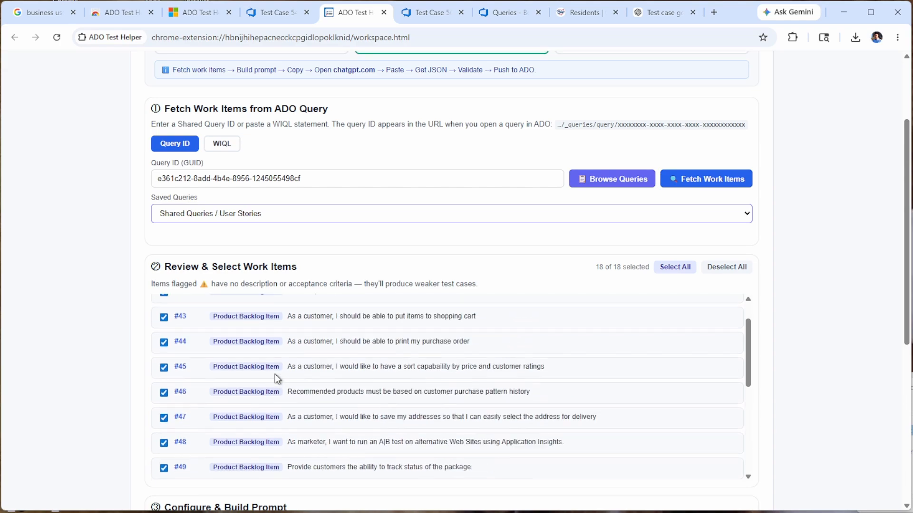
pyautogui.scroll(-3, 126, 357)
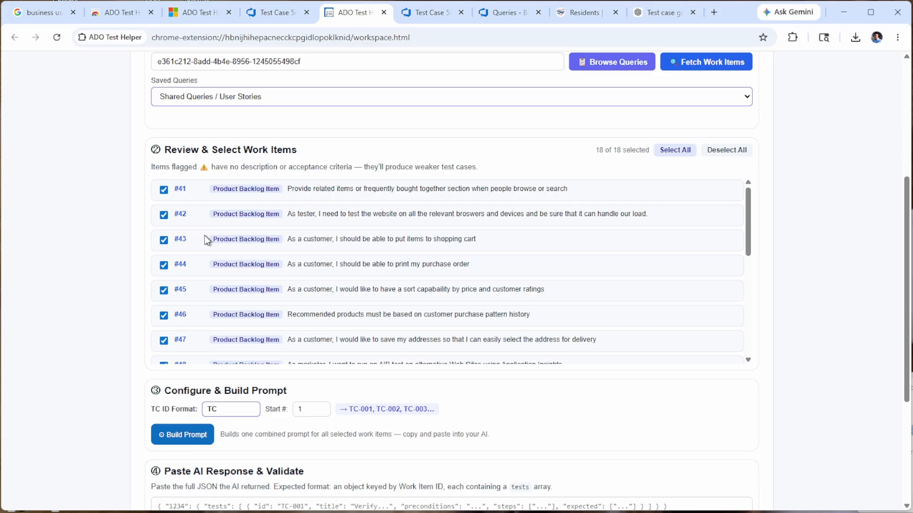
pyautogui.scroll(-2, 181, 296)
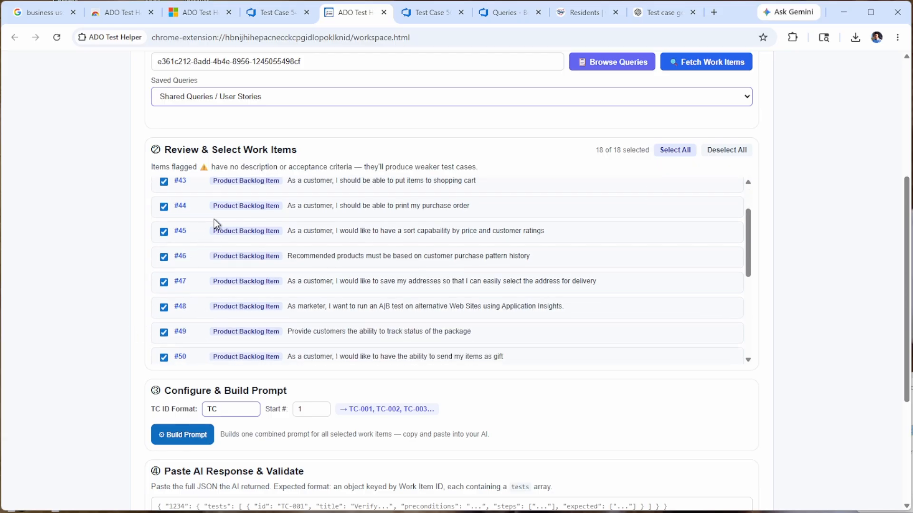
pyautogui.scroll(-6, 205, 316)
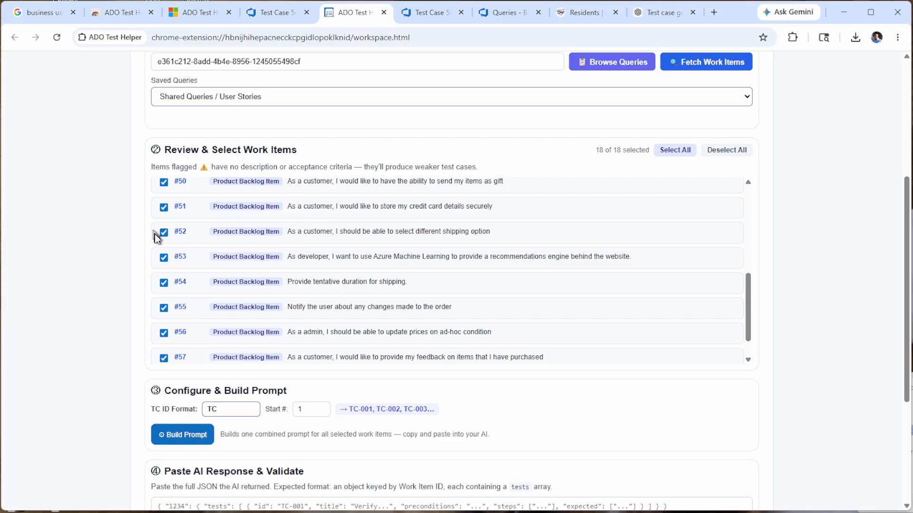
pyautogui.scroll(5, 316, 204)
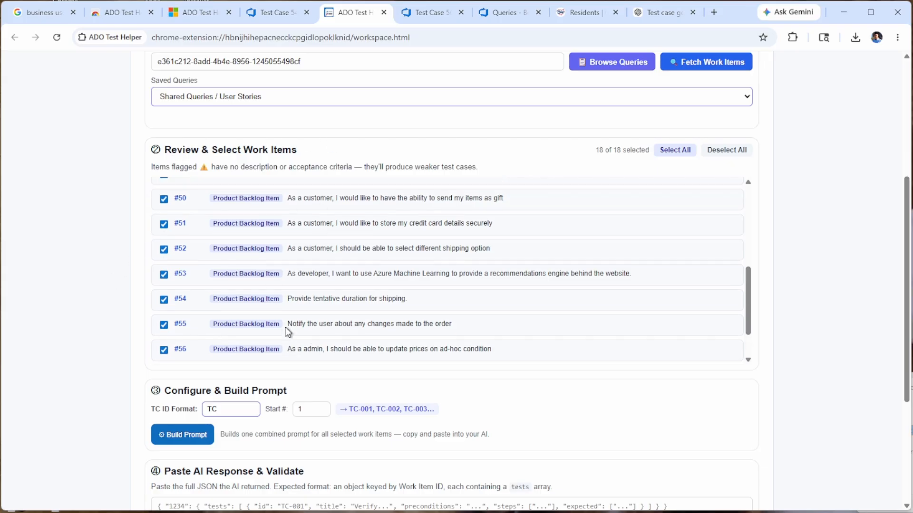
# Clear the work item selection and select only items #41, #42 and #43
pyautogui.click(719, 152)
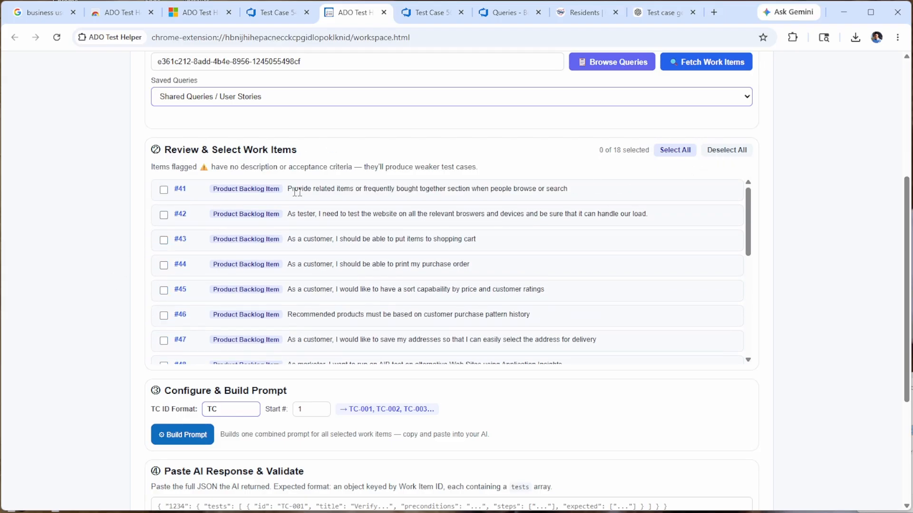
pyautogui.click(163, 190)
pyautogui.click(163, 240)
# Set the TC ID format to Ecom2, then build and copy the ChatGPT prompt for the selected work items
pyautogui.click(222, 409)
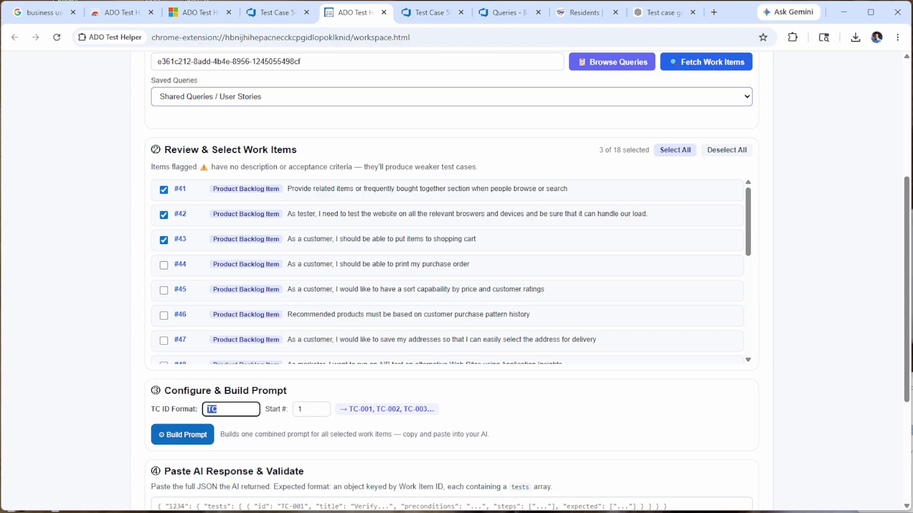
pyautogui.write('Ecom2')
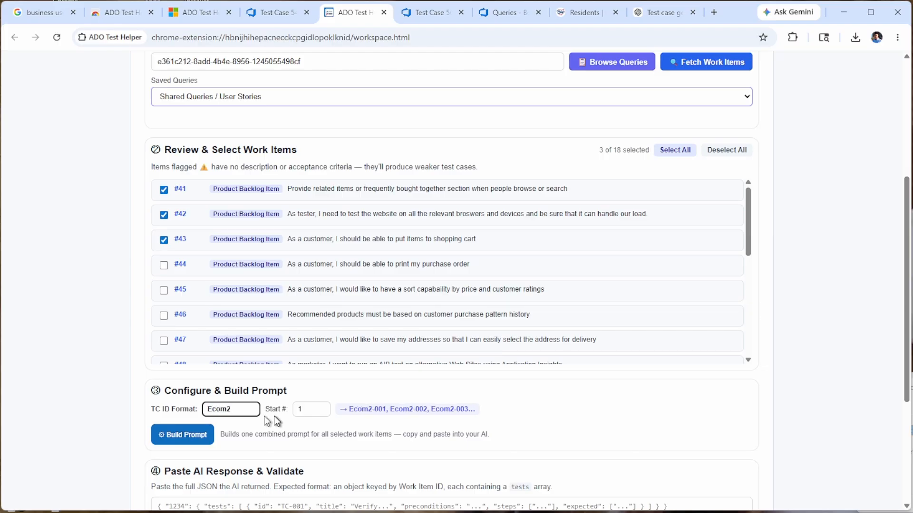
pyautogui.scroll(-1, 275, 420)
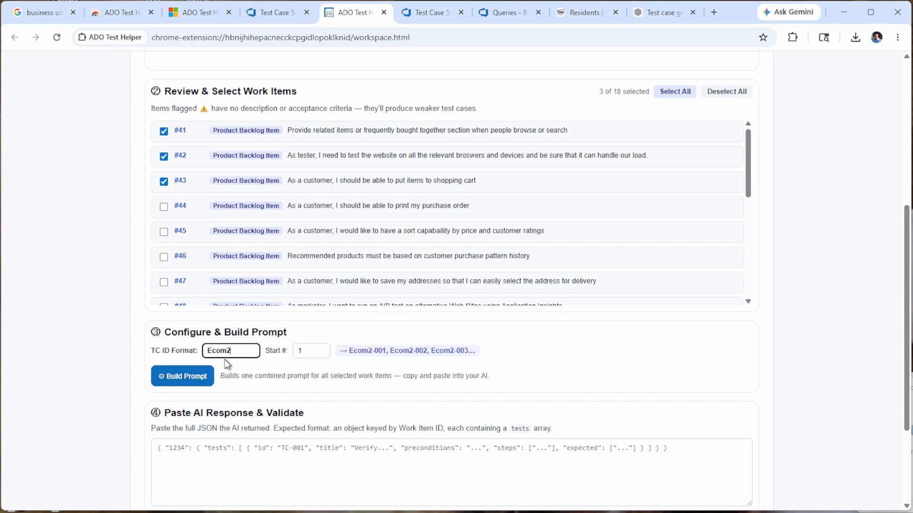
pyautogui.scroll(-3, 288, 369)
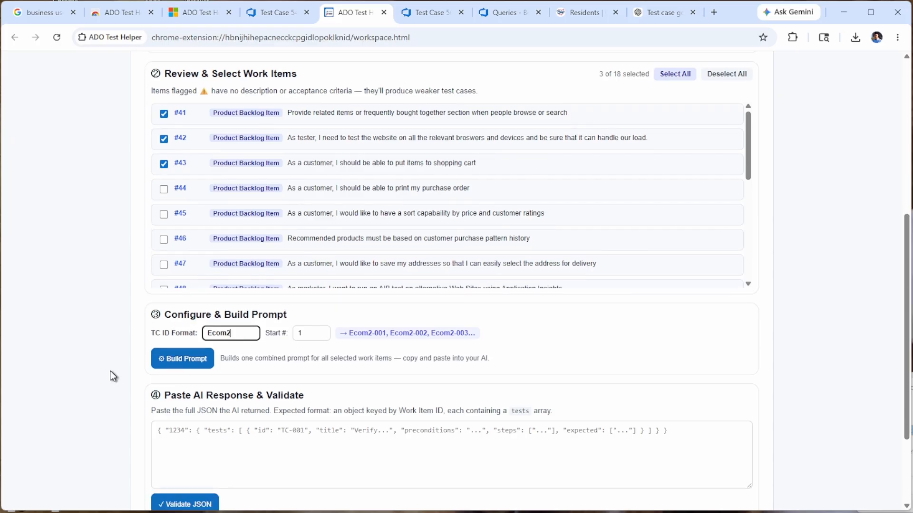
pyautogui.click(175, 262)
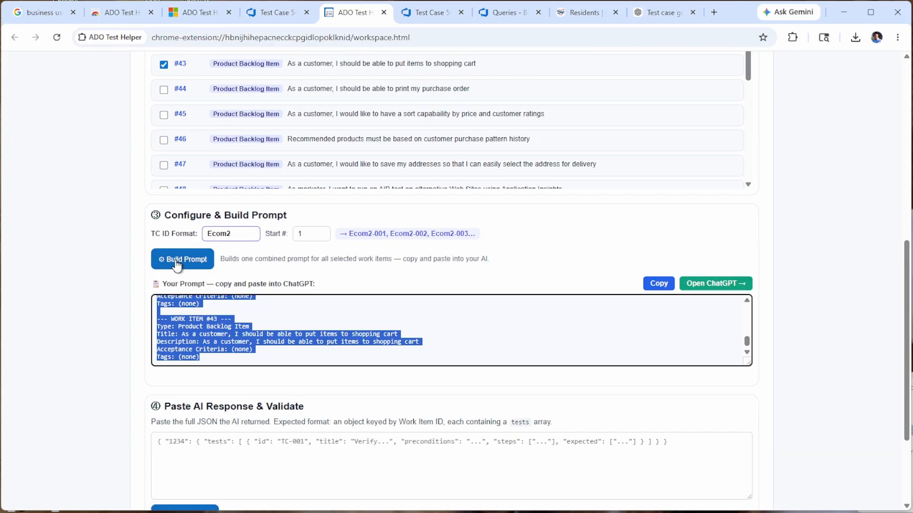
pyautogui.click(654, 285)
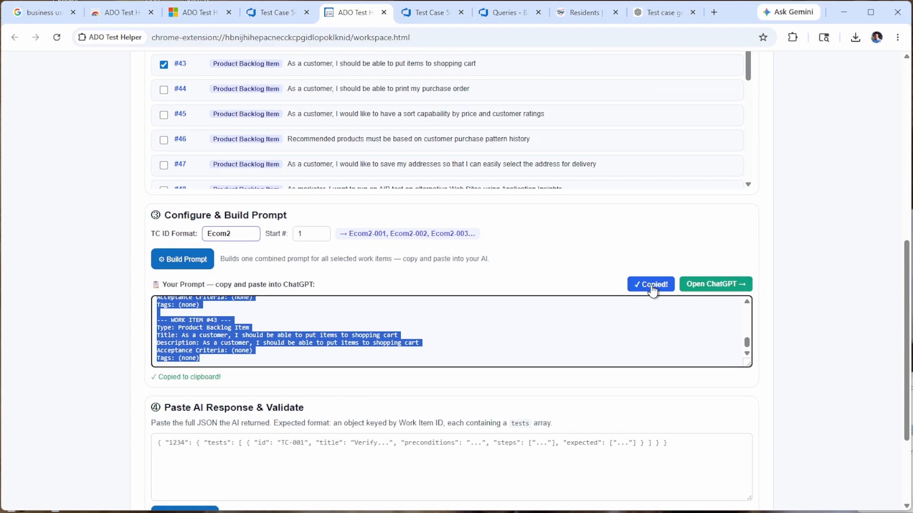
# Open a new ChatGPT chat from the helper, paste the copied work item prompt and submit it
pyautogui.click(713, 285)
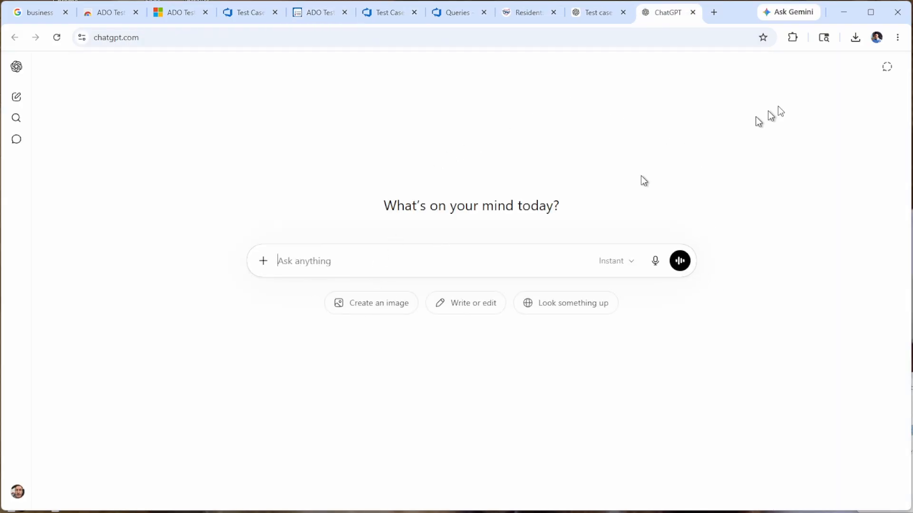
pyautogui.rightClick(297, 267)
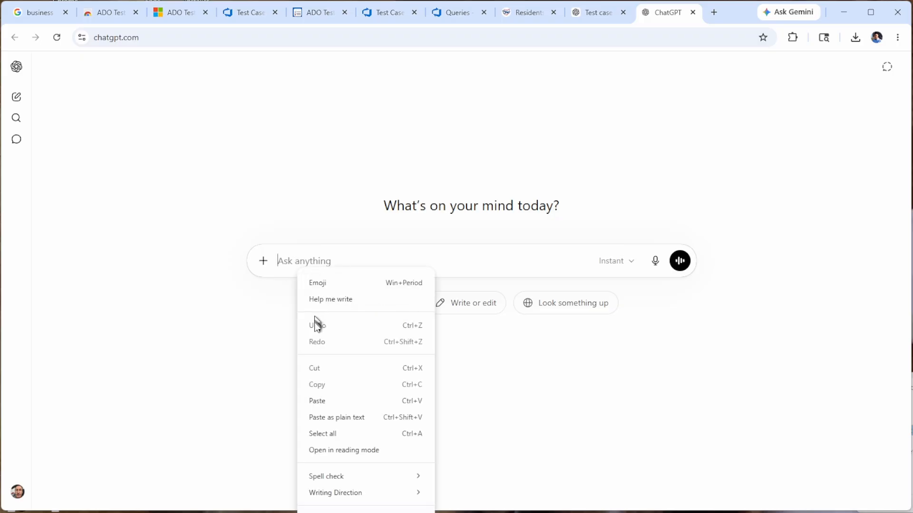
pyautogui.click(319, 404)
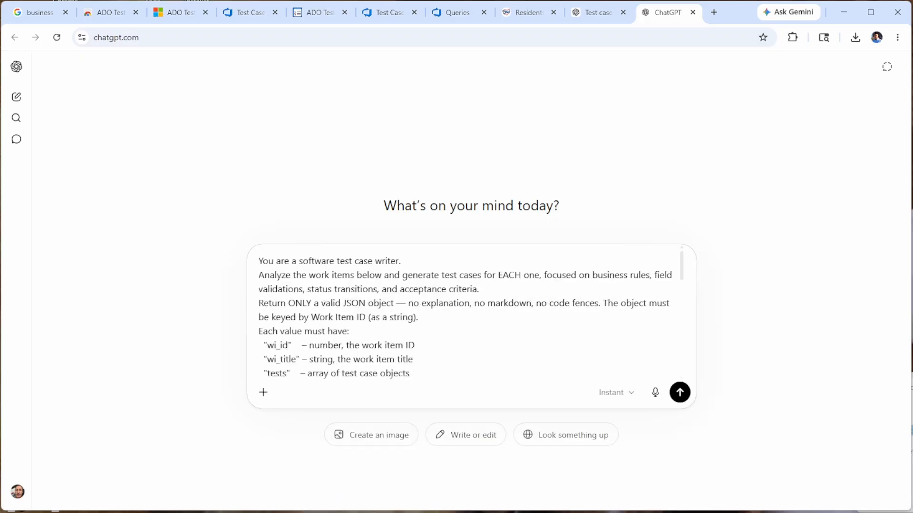
pyautogui.click(679, 395)
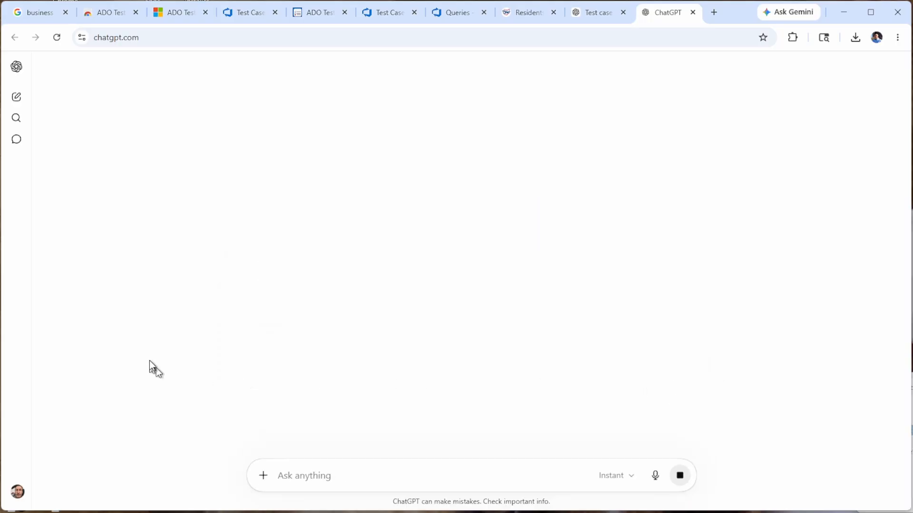
# Close the older ChatGPT chat, Residents and Test Case 5631 browser tabs, leaving the test case page without saving
pyautogui.click(623, 12)
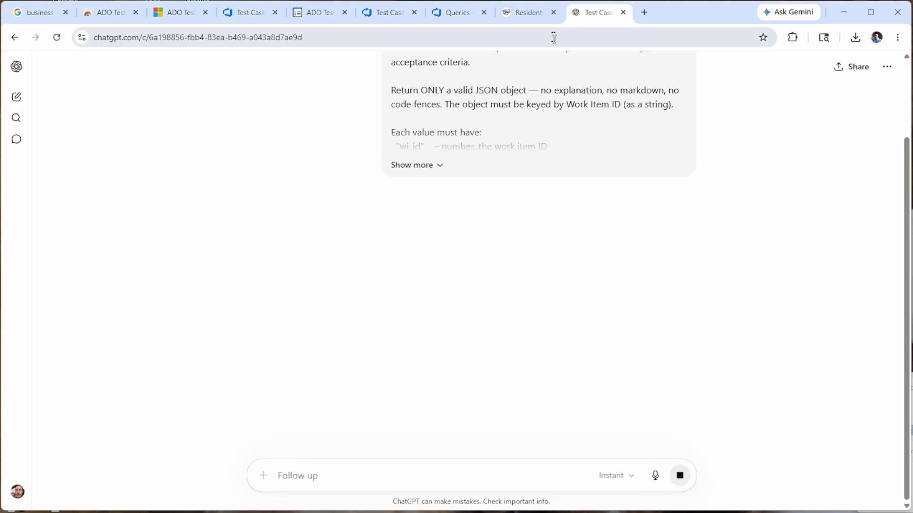
pyautogui.click(553, 12)
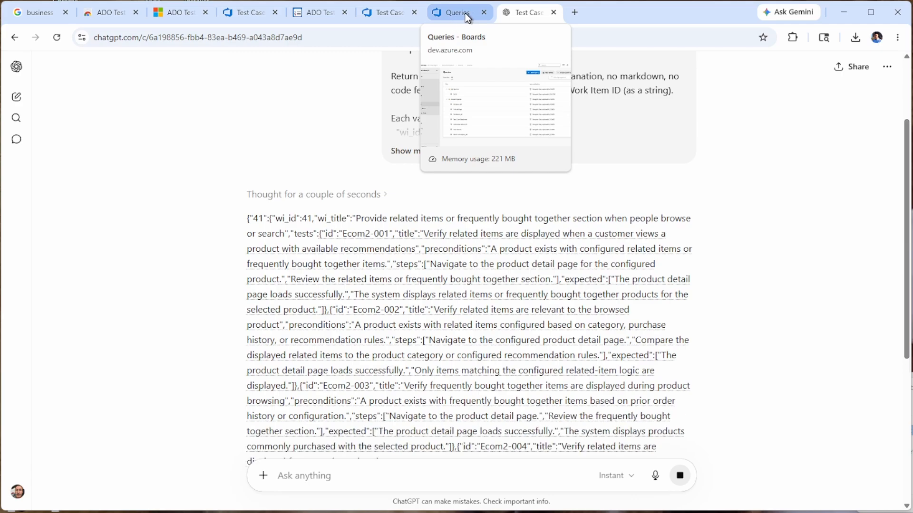
pyautogui.click(518, 12)
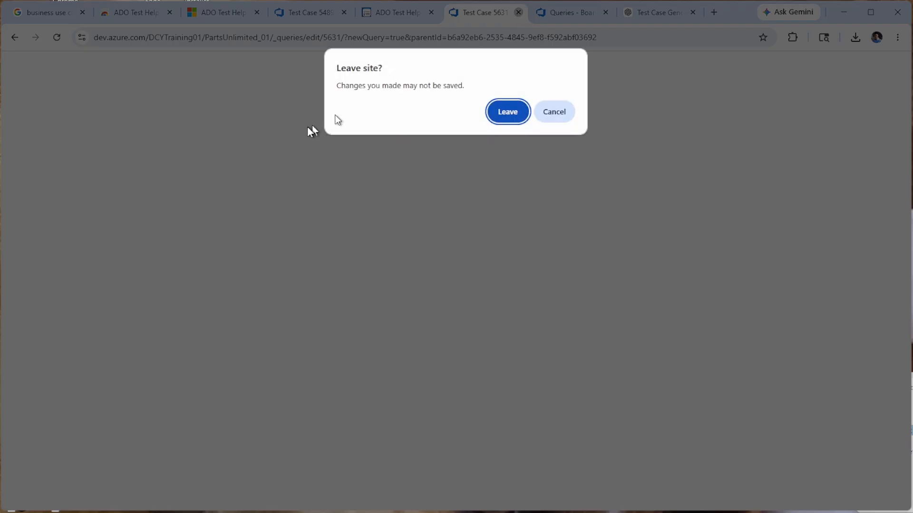
pyautogui.click(502, 112)
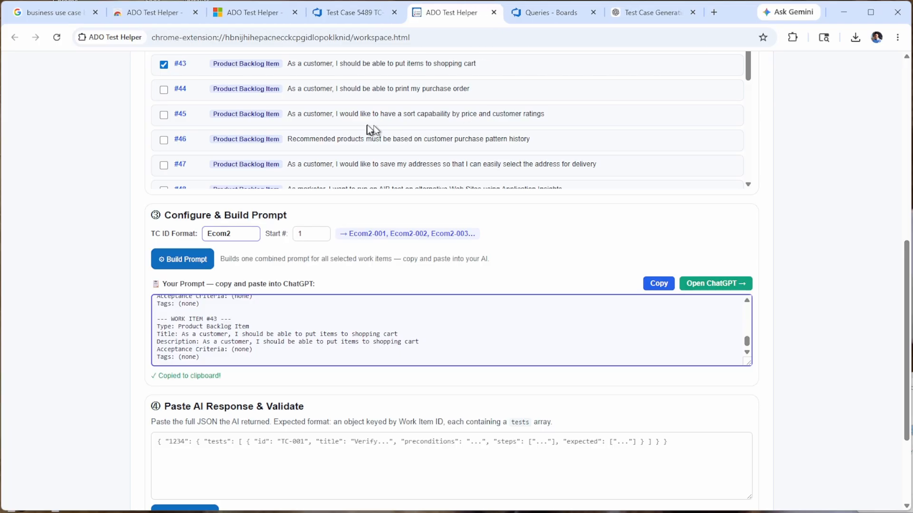
# Return to the ChatGPT chat and examine the generated JSON test cases for work items 41, 42 and 43
pyautogui.click(632, 13)
pyautogui.scroll(-3, 372, 259)
pyautogui.scroll(-10, 373, 259)
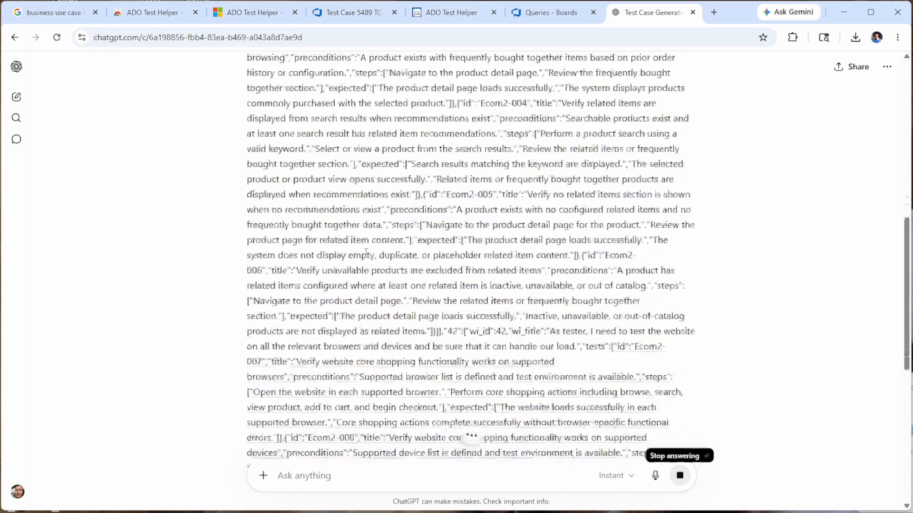
pyautogui.scroll(-3, 364, 260)
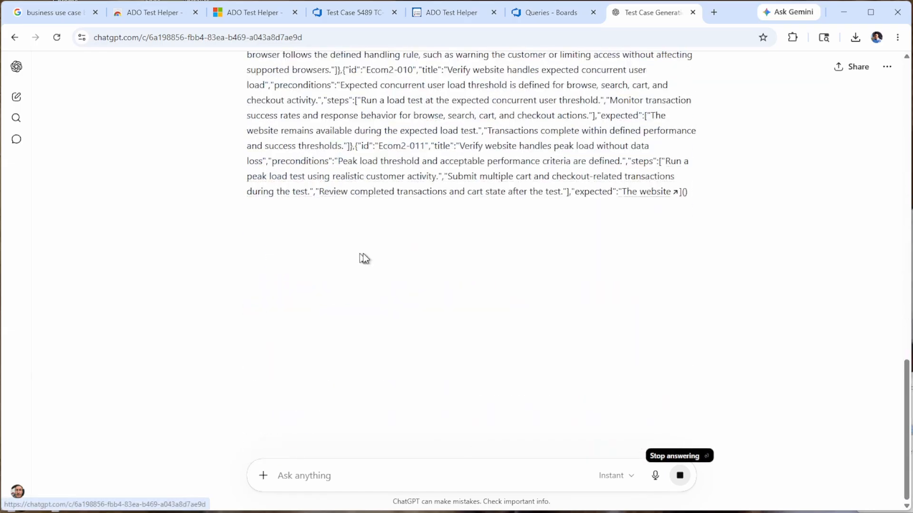
pyautogui.scroll(10, 444, 241)
pyautogui.scroll(2, 441, 237)
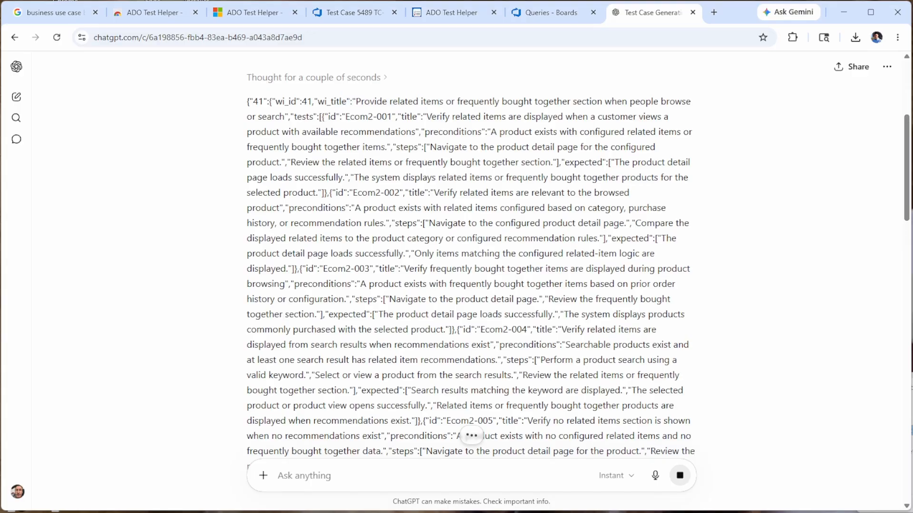
pyautogui.moveTo(403, 116); pyautogui.dragTo(523, 117)
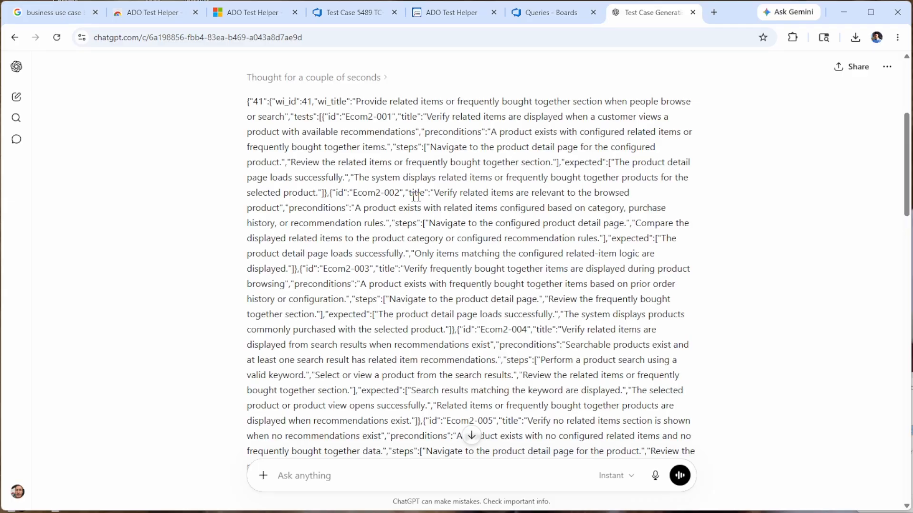
pyautogui.scroll(-3, 529, 295)
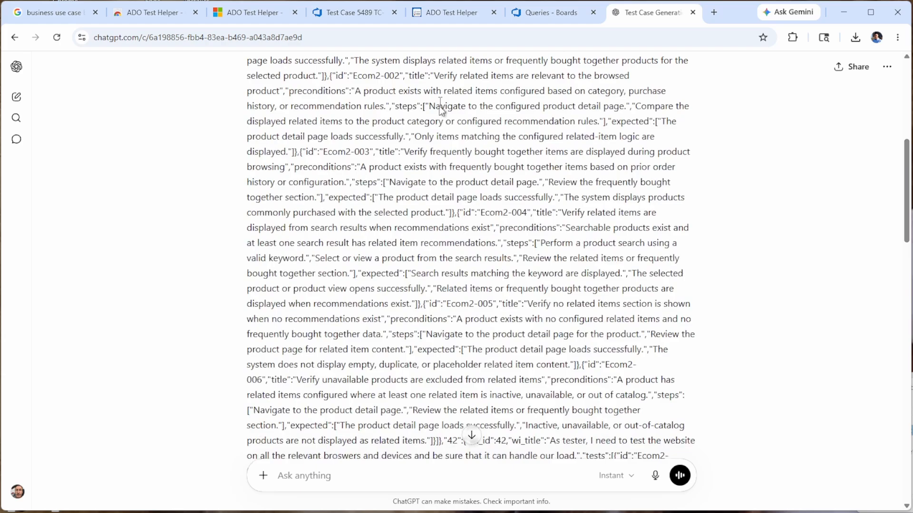
pyautogui.scroll(-20, 441, 109)
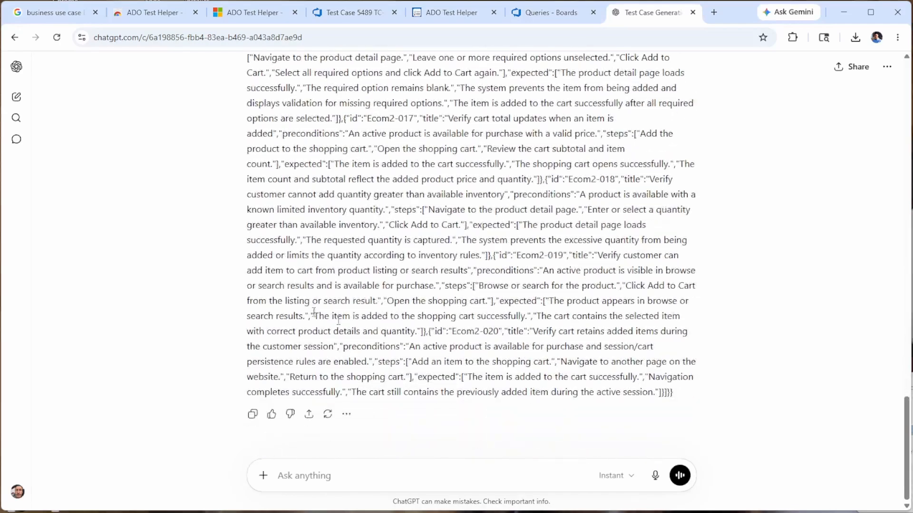
# Copy the full ChatGPT response, paste it into the helper's AI response box and validate the JSON
pyautogui.click(252, 414)
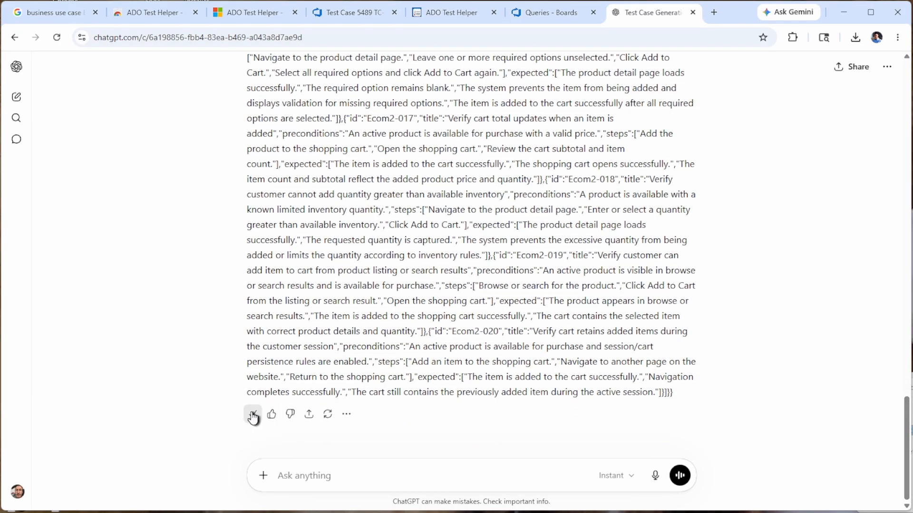
pyautogui.click(455, 14)
pyautogui.scroll(-3, 252, 237)
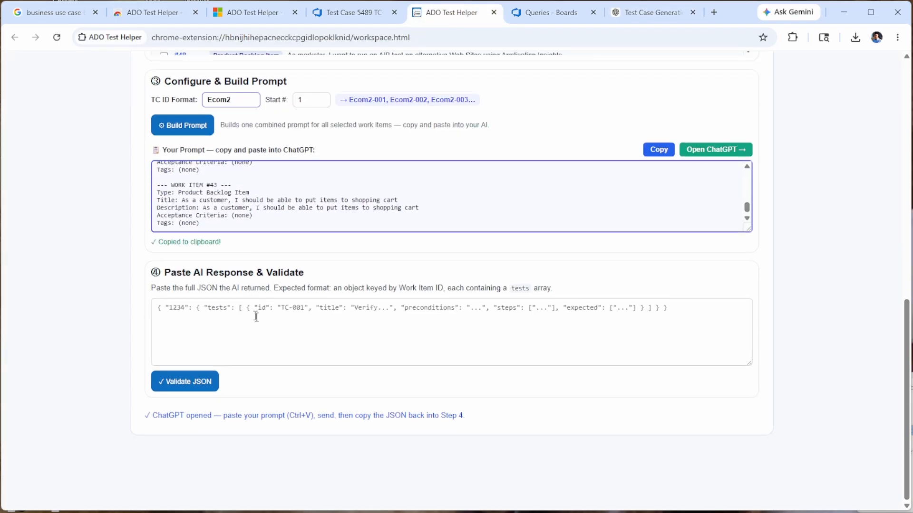
pyautogui.rightClick(255, 317)
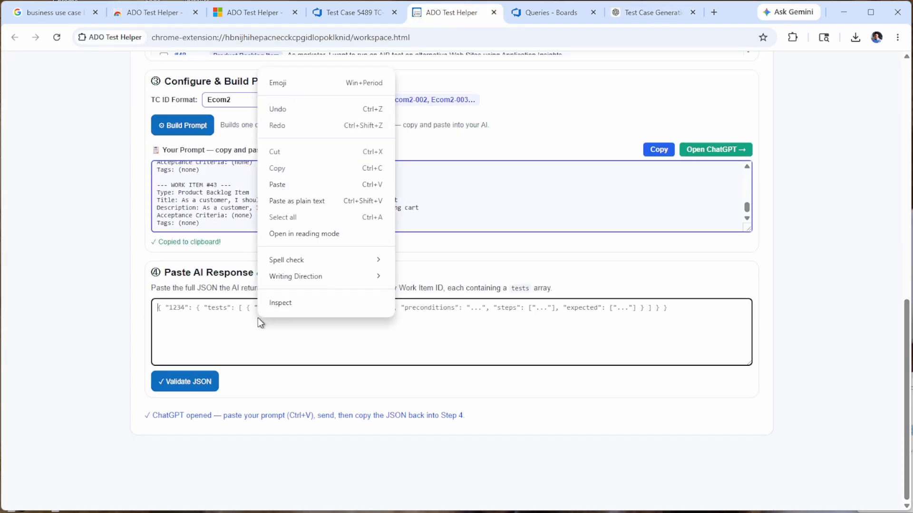
pyautogui.click(310, 187)
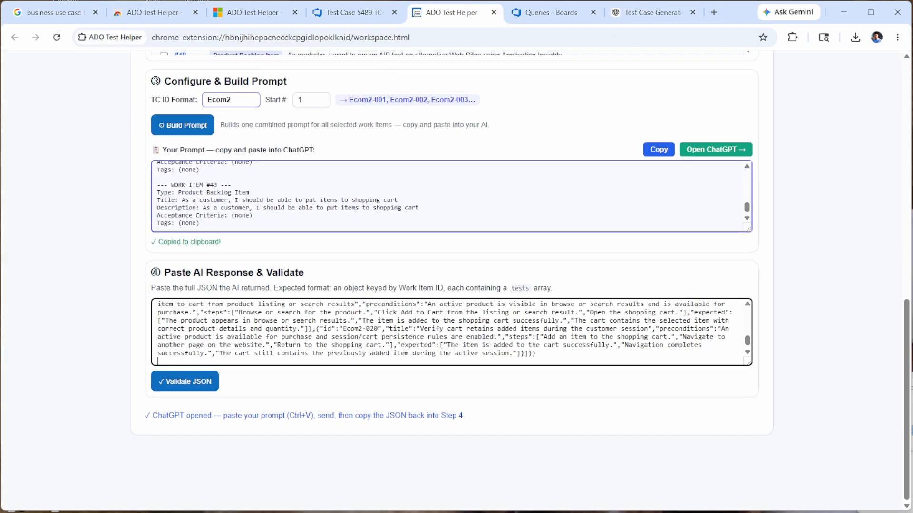
pyautogui.click(196, 384)
# Review the generated tests grouped under work items #41, #42 and #43, checking their IDs and titles
pyautogui.scroll(-1, 103, 280)
pyautogui.scroll(-3, 102, 280)
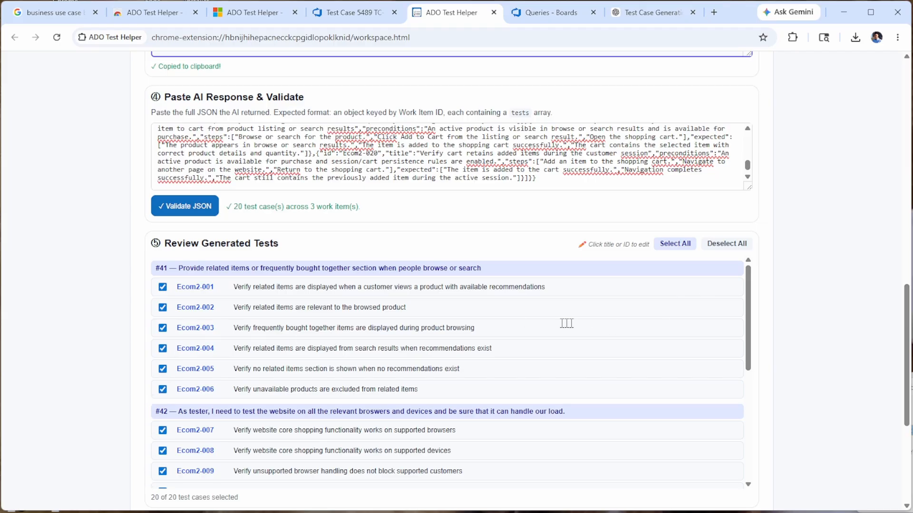
pyautogui.scroll(-5, 416, 328)
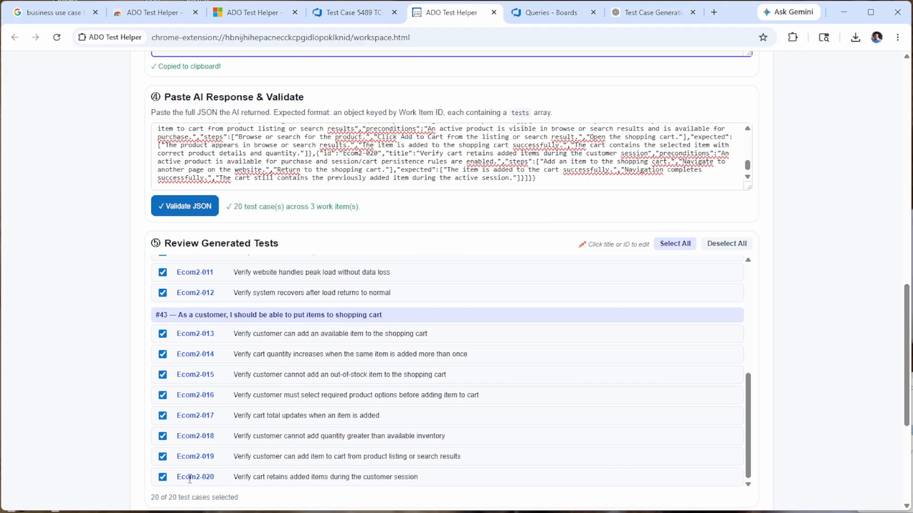
pyautogui.scroll(10, 189, 479)
pyautogui.scroll(-5, 108, 346)
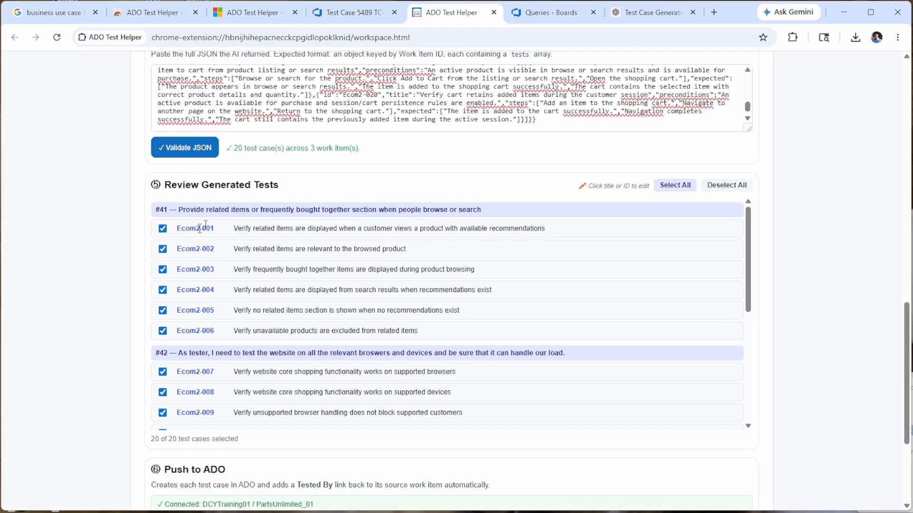
pyautogui.moveTo(160, 209); pyautogui.dragTo(475, 208)
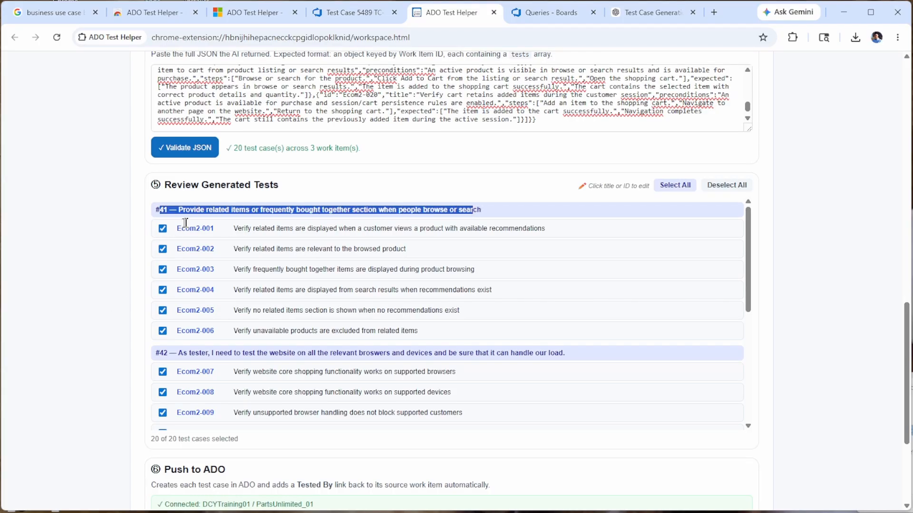
pyautogui.click(203, 210)
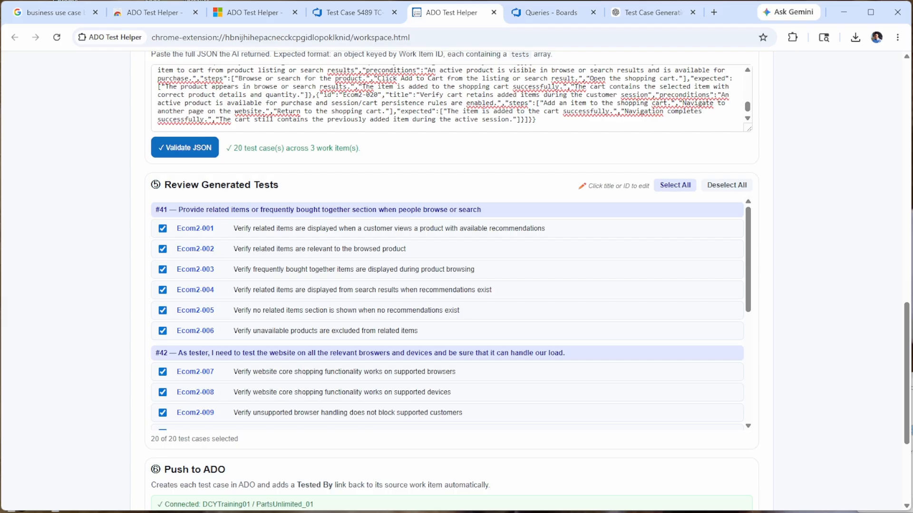
pyautogui.scroll(-1, 79, 238)
pyautogui.scroll(-4, 167, 255)
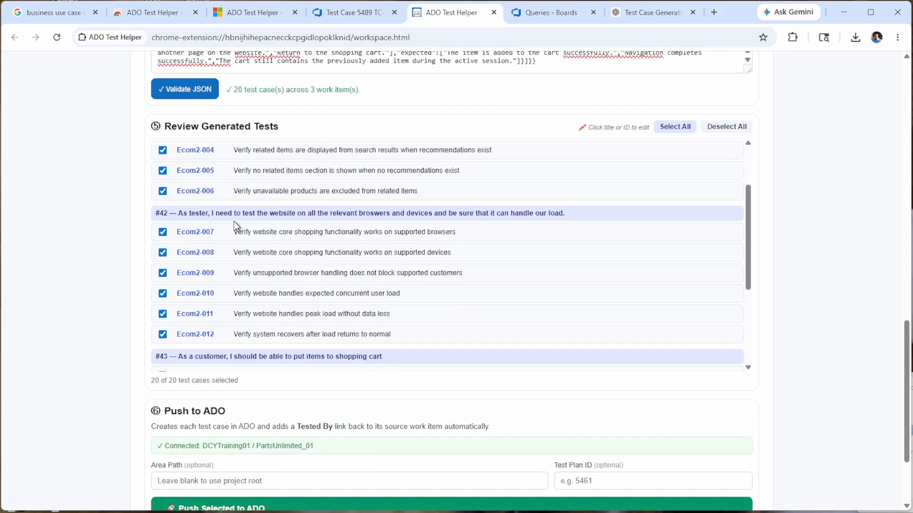
# Push all selected Ecom2 test cases to ADO without an area path or test plan ID, and check the push results
pyautogui.scroll(-3, 123, 375)
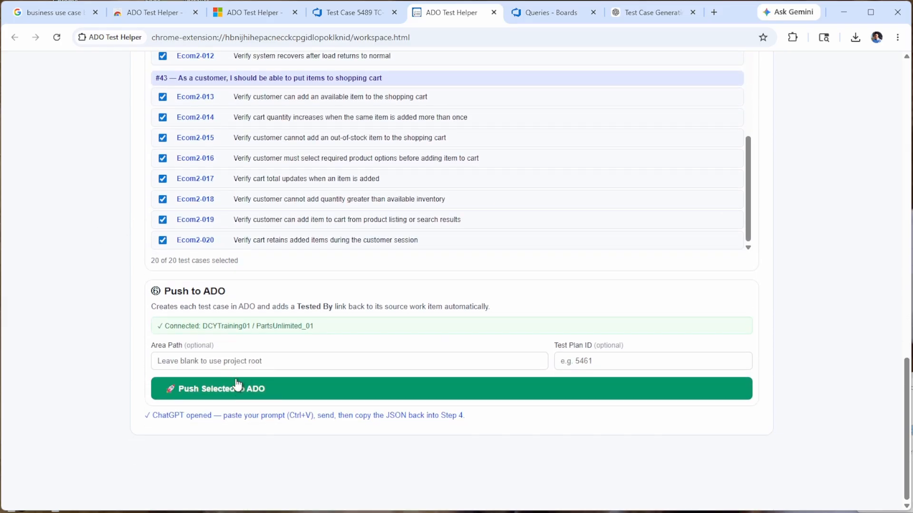
pyautogui.click(252, 390)
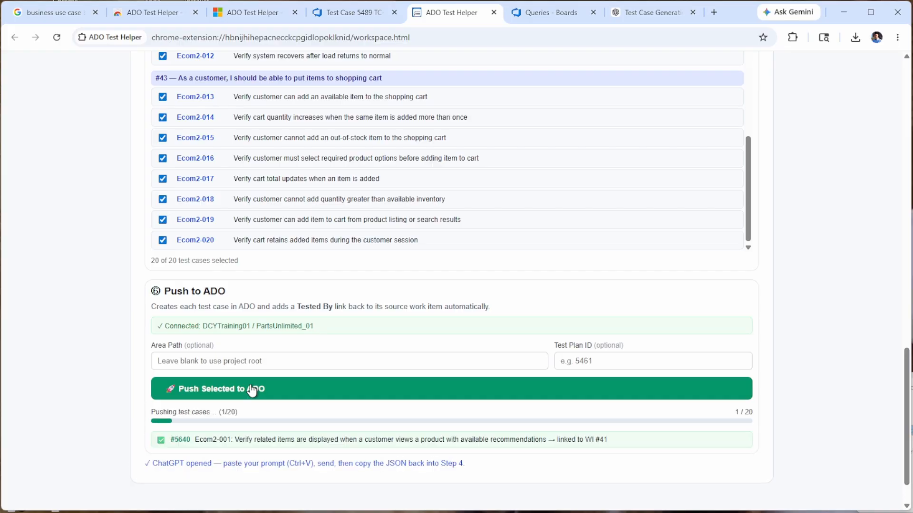
pyautogui.scroll(-3, 113, 336)
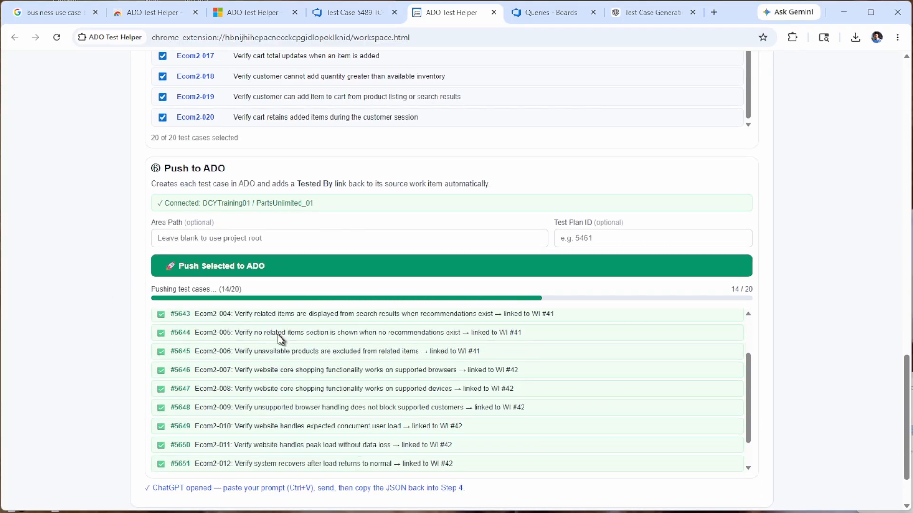
pyautogui.scroll(-3, 266, 380)
pyautogui.scroll(-4, 228, 405)
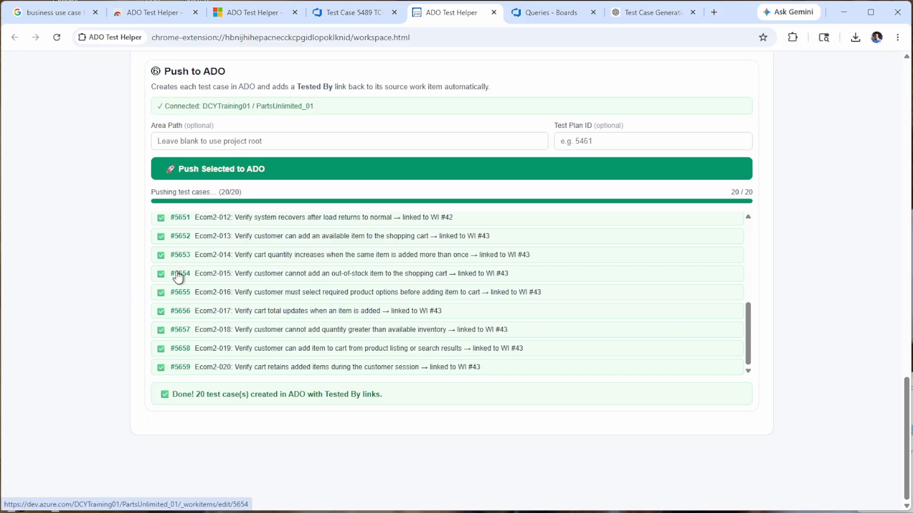
# Open the pushed Ecom2-020 test case, follow its Tests link to product backlog item 43 and examine the item's Tested By links
pyautogui.click(179, 368)
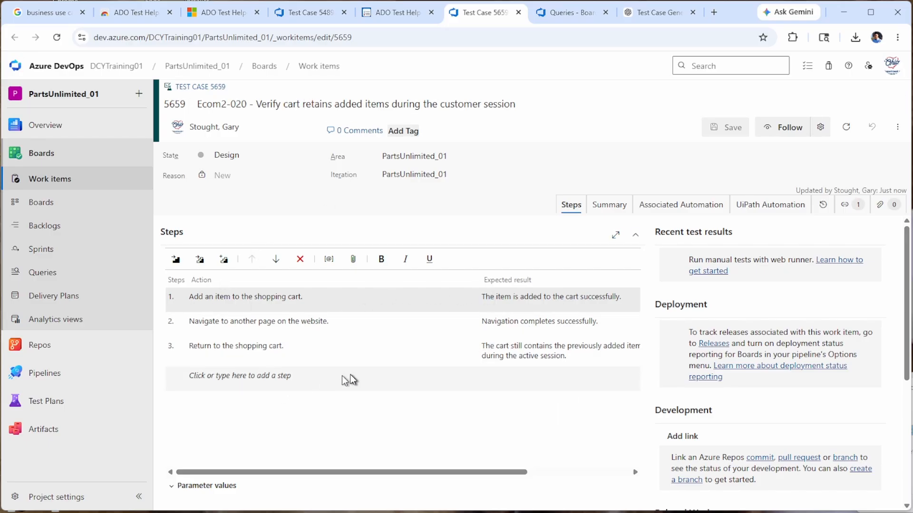
pyautogui.scroll(-5, 640, 332)
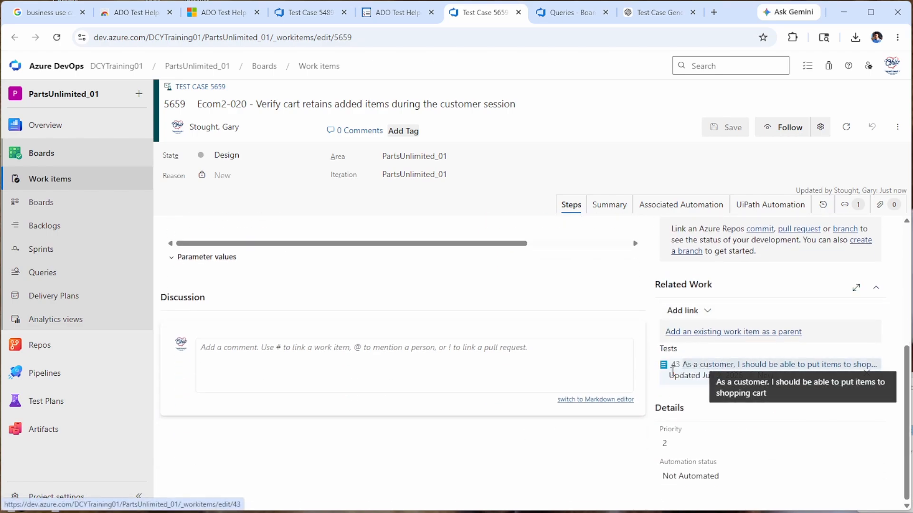
pyautogui.click(705, 367)
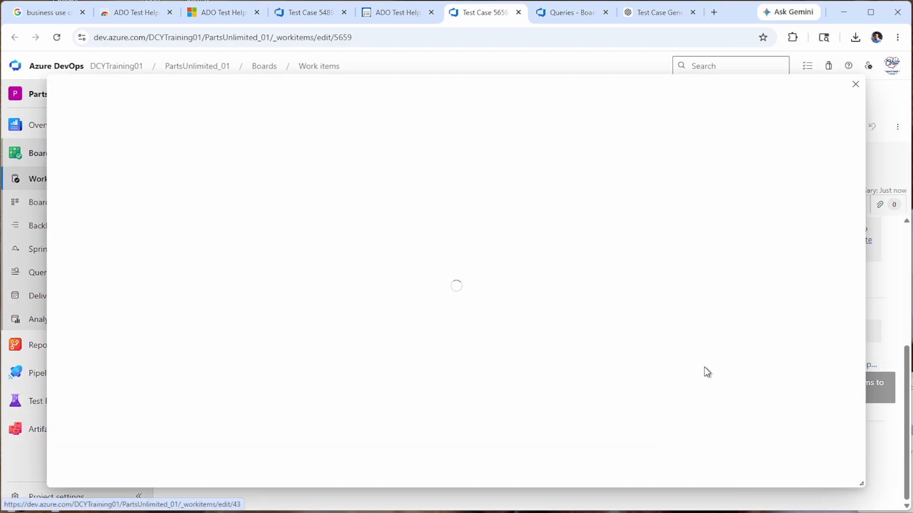
pyautogui.scroll(-5, 644, 326)
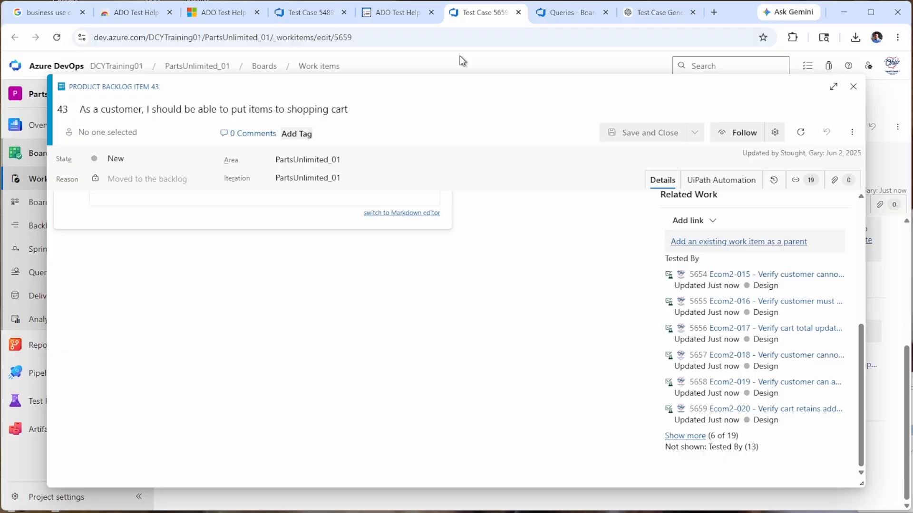
pyautogui.scroll(5, 570, 285)
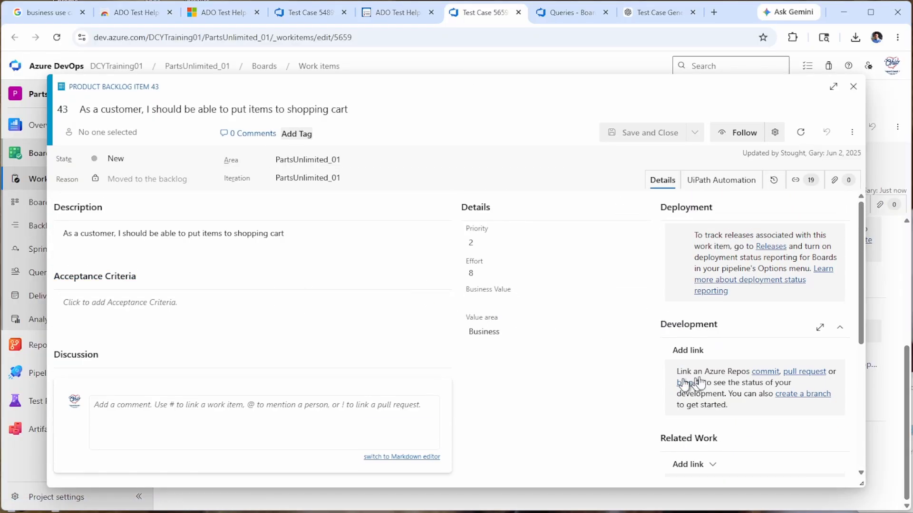
# Open the Ecom2-017 test case from backlog item 43's related work, check its steps and close it
pyautogui.scroll(-1, 640, 363)
pyautogui.scroll(-5, 640, 364)
pyautogui.click(728, 330)
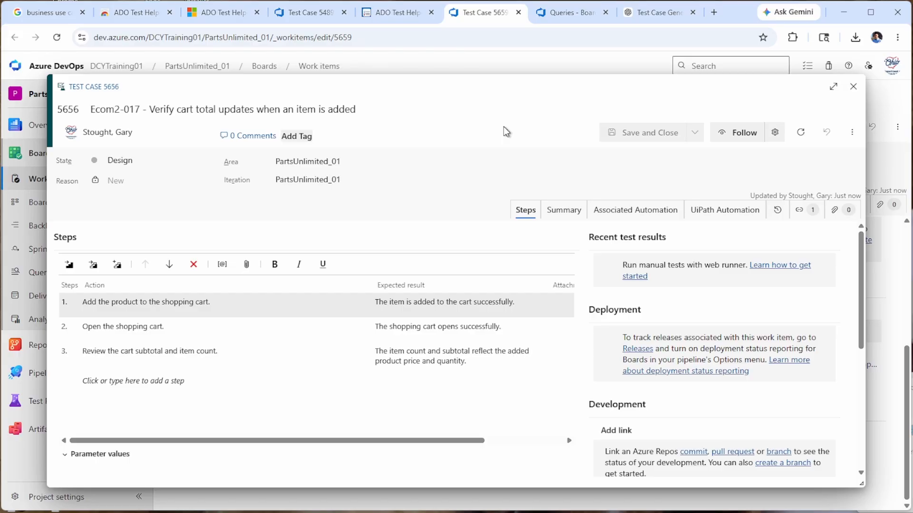
pyautogui.click(853, 87)
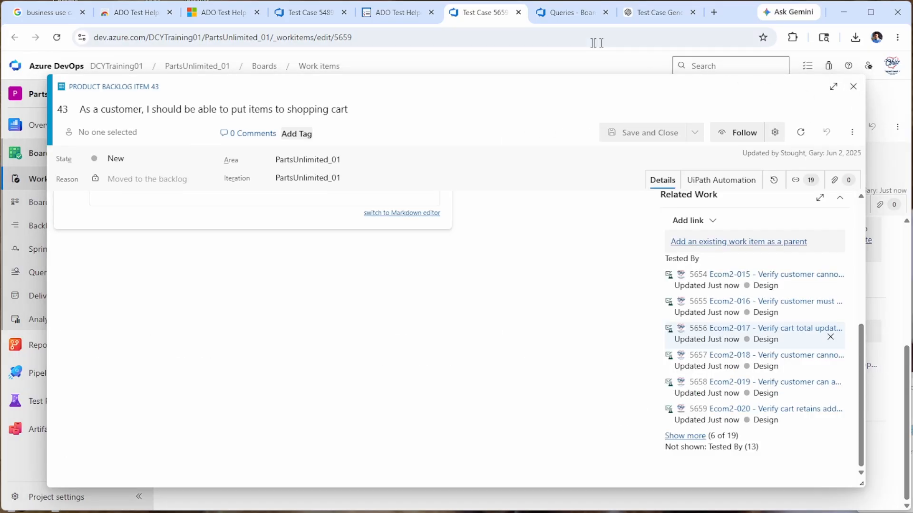
# Close backlog item 43, return to the ADO Test Helper home dashboard and open the Playwright Automation page
pyautogui.click(851, 91)
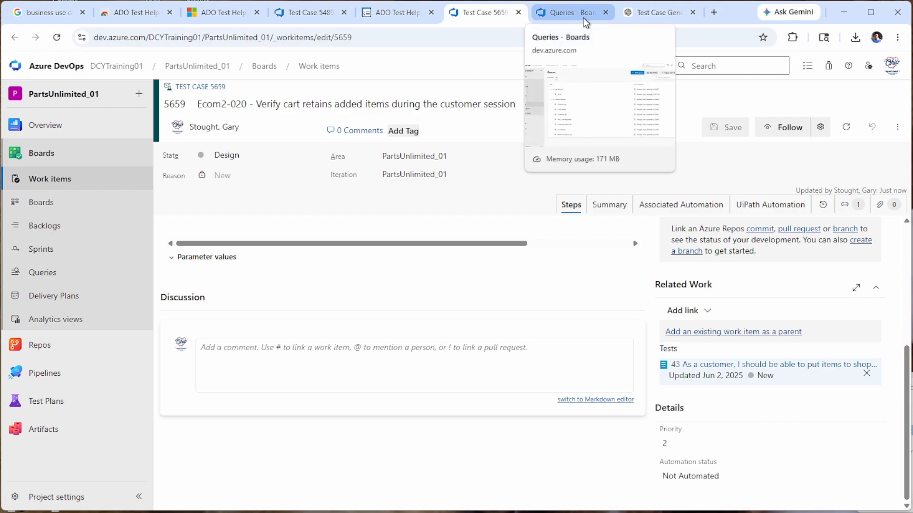
pyautogui.click(417, 18)
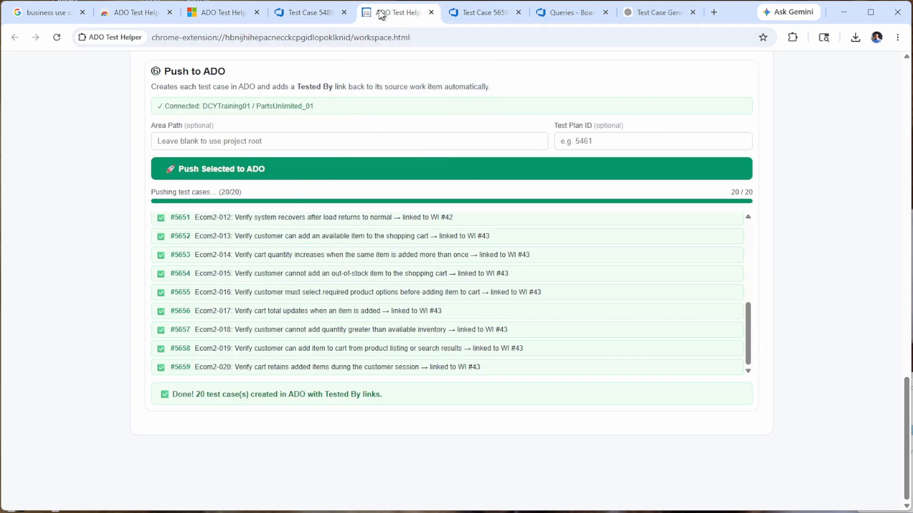
pyautogui.scroll(20, 801, 137)
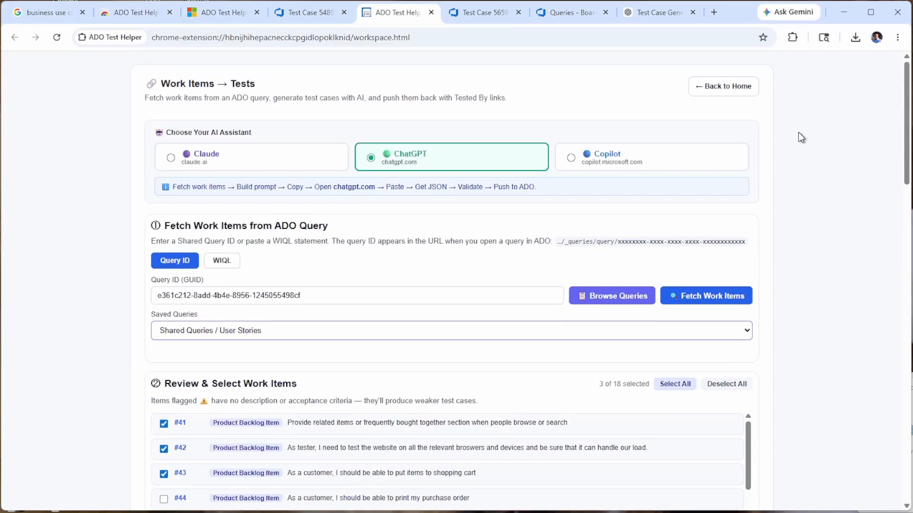
pyautogui.click(722, 85)
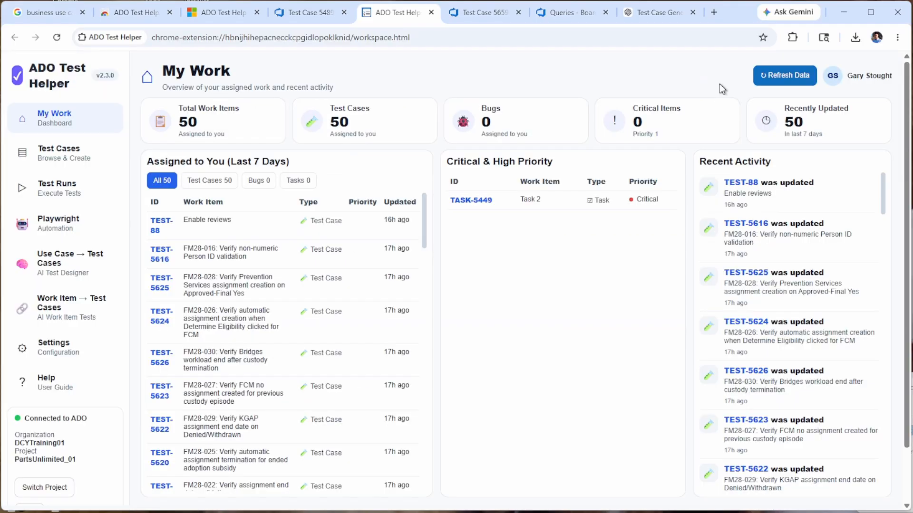
pyautogui.click(53, 227)
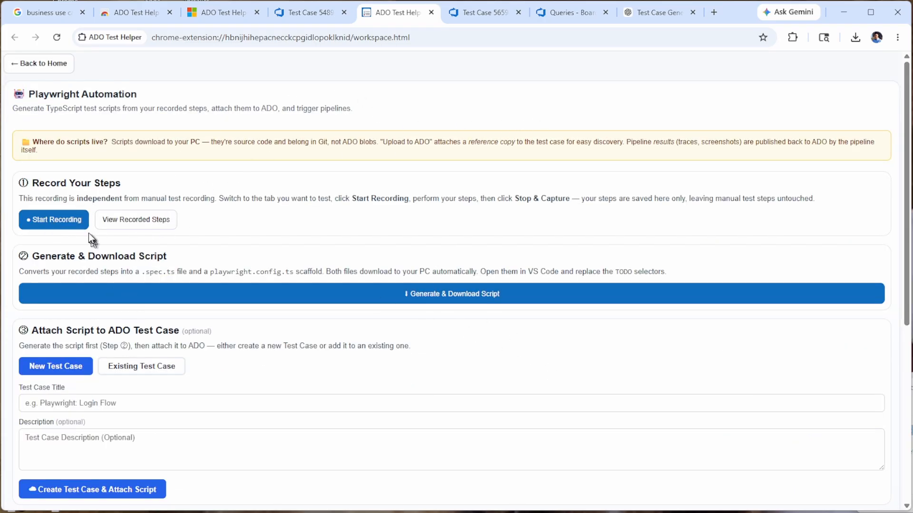
# Try to start the local runner by running start-runner from the runner-server folder of ADO_Playwright_v37 in File Explorer, and close both windows
pyautogui.hotkey('alt', 'Tab')
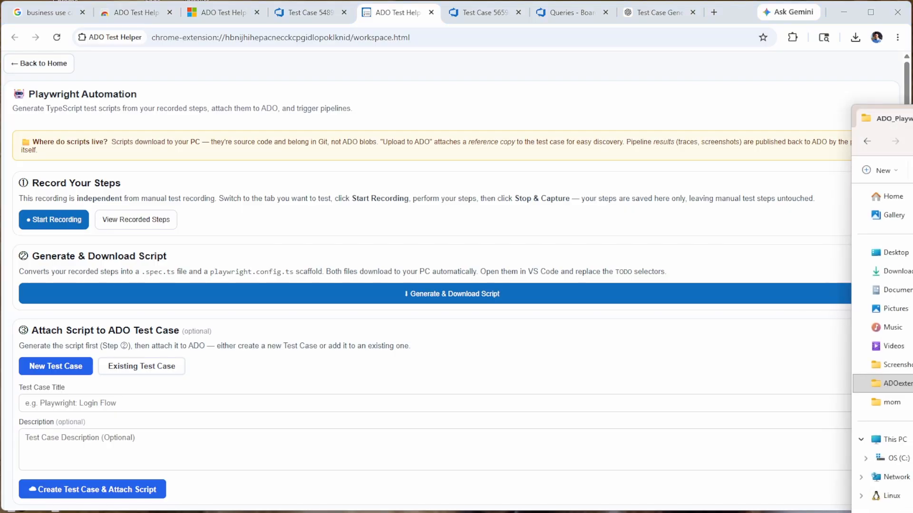
pyautogui.moveTo(907, 118); pyautogui.dragTo(688, 141)
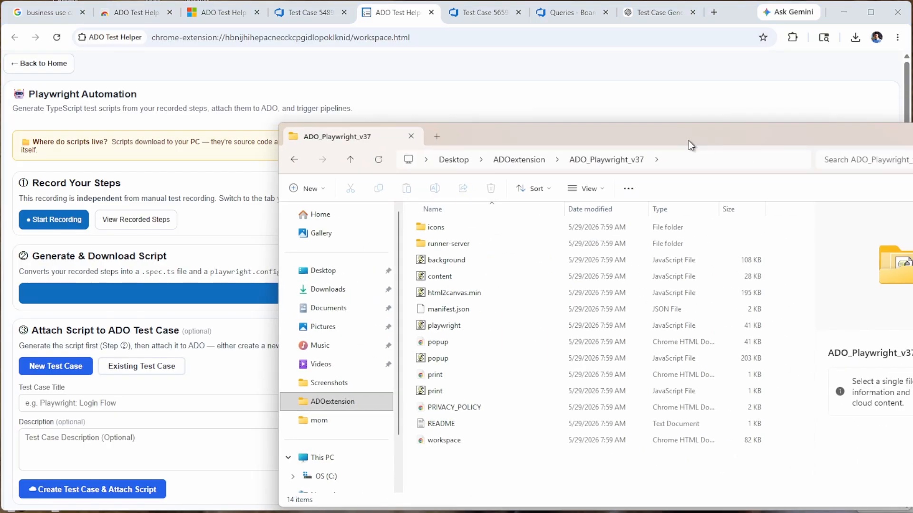
pyautogui.doubleClick(443, 244)
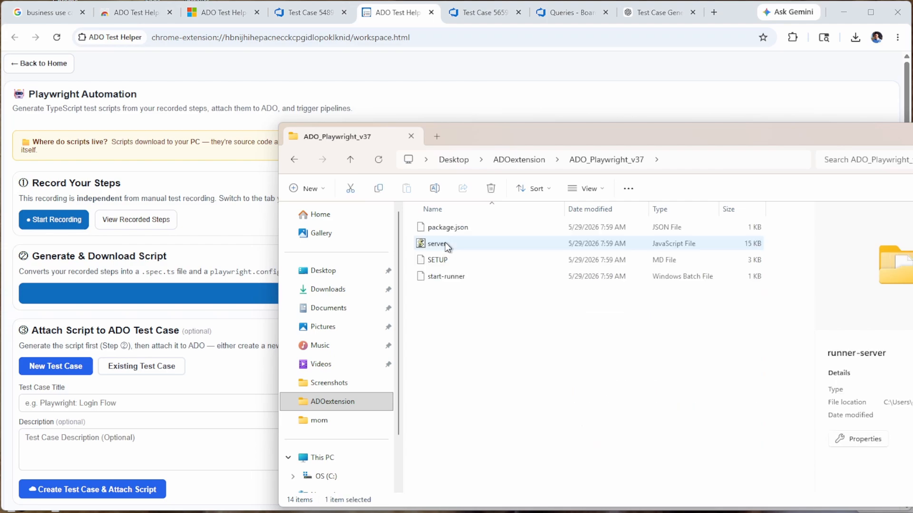
pyautogui.doubleClick(440, 276)
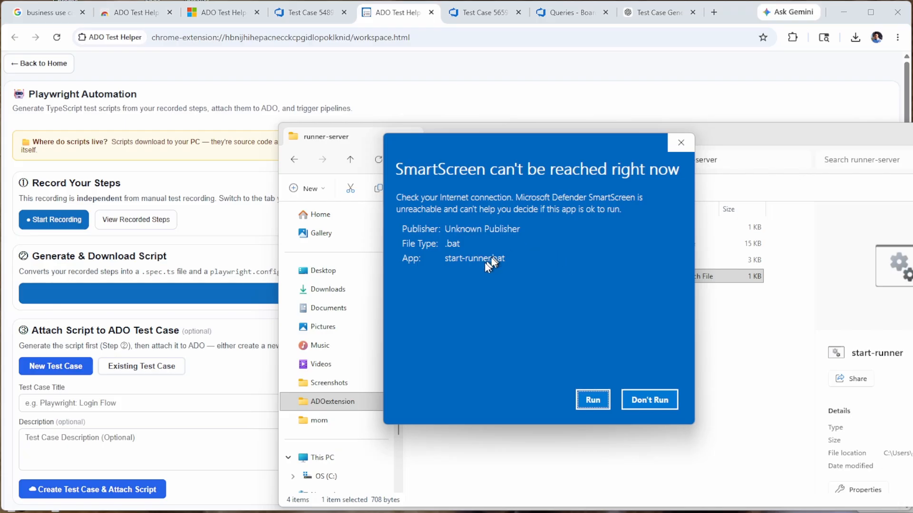
pyautogui.click(591, 407)
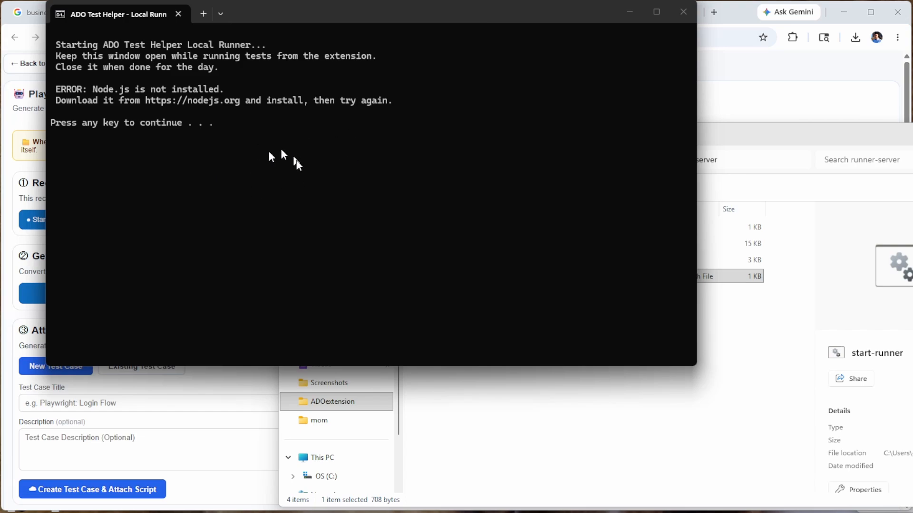
pyautogui.click(676, 14)
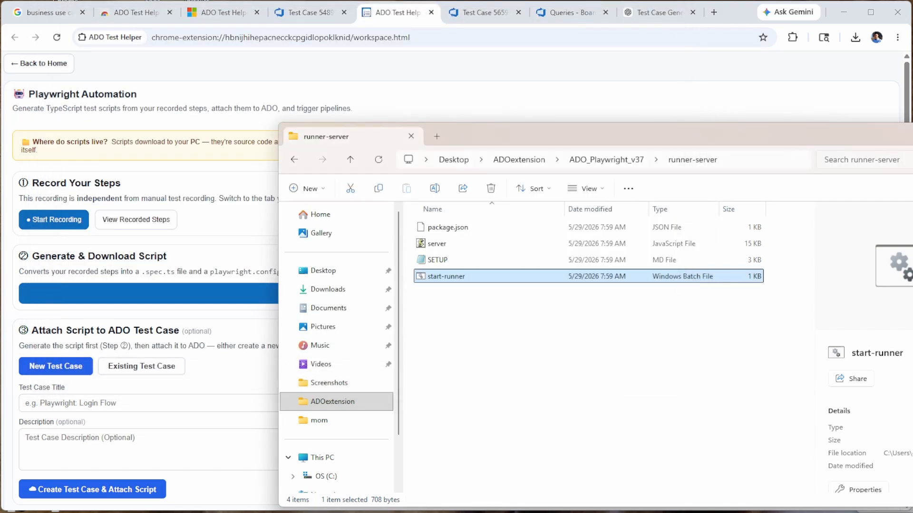
pyautogui.click(912, 137)
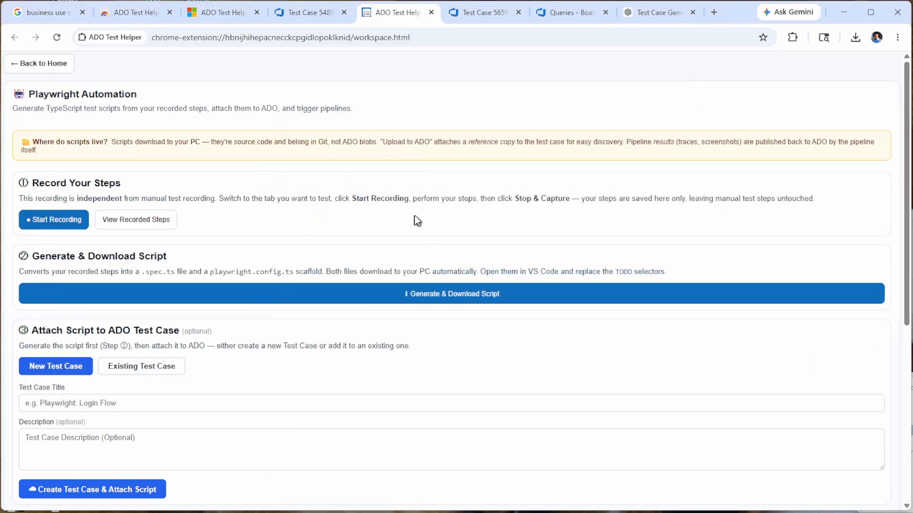
# Examine the Playwright Automation sections for recording, script generation, attaching scripts, triggering the ADO pipeline and running tests locally
pyautogui.scroll(-5, 412, 217)
pyautogui.scroll(6, 406, 238)
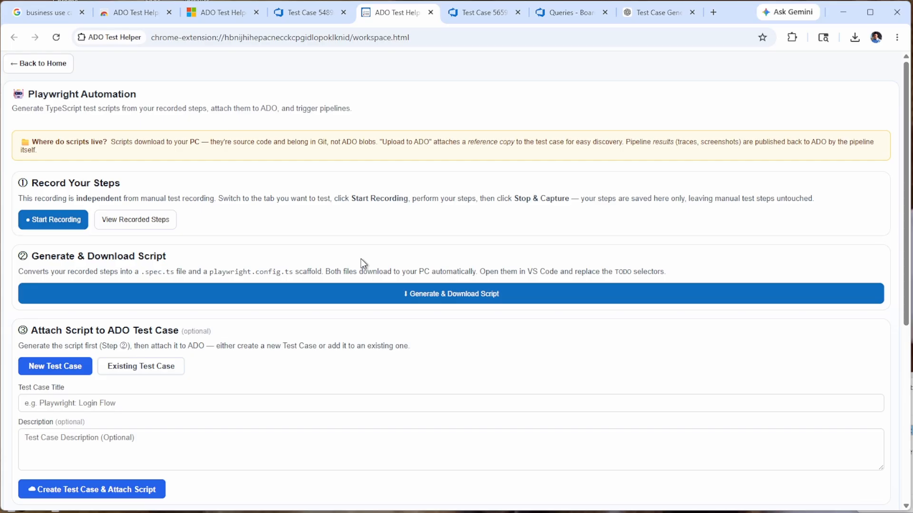
pyautogui.scroll(-6, 362, 263)
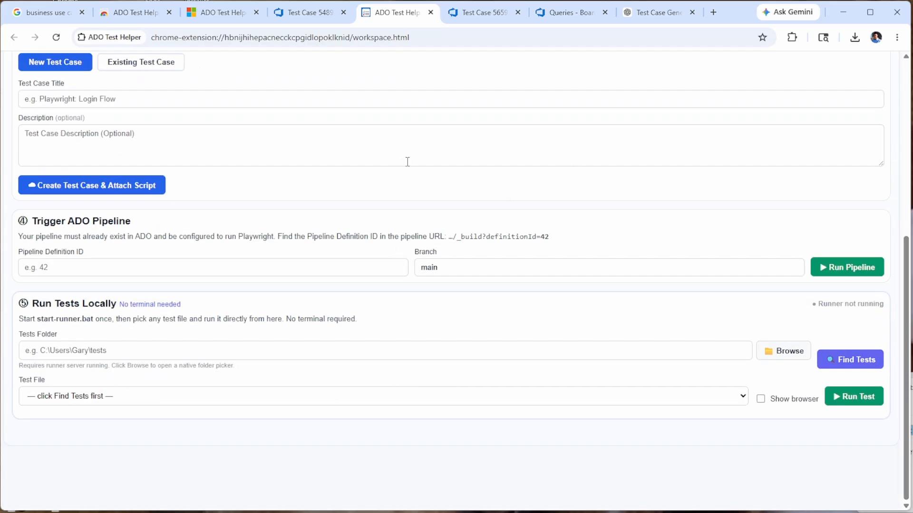